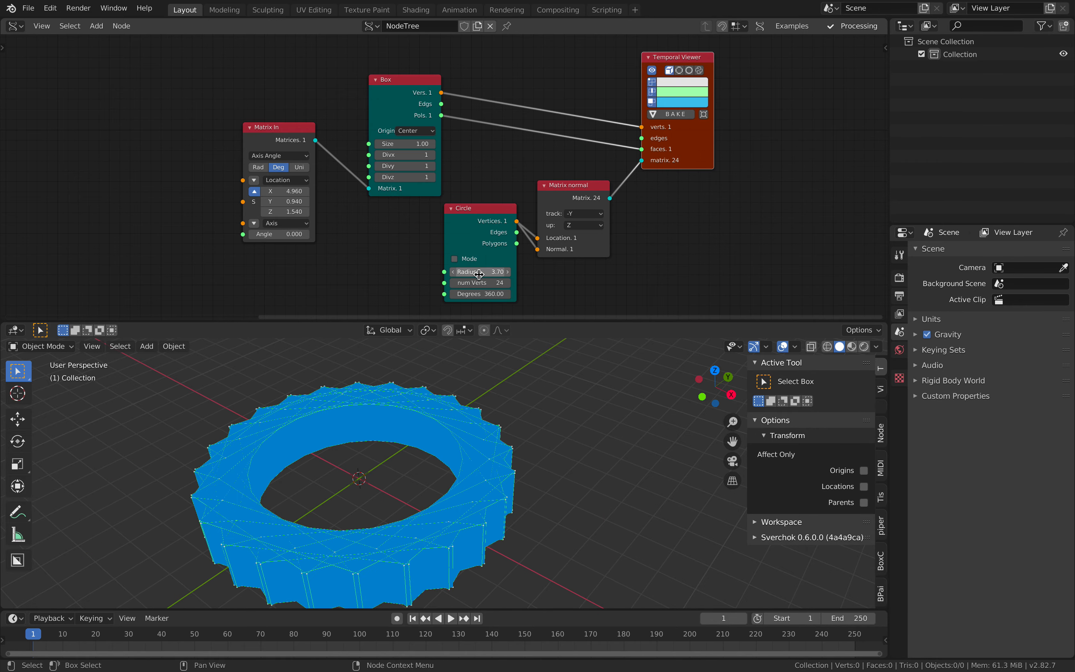
Set the Matrix In scale to X 4.66, Y 0.52, Z 2.38, and the Matrix normal node to track -Z with up X
middle_drag(331, 248, 367, 216)
mouse_move(321, 159)
mouse_down()
mouse_move(351, 159)
mouse_move(316, 159)
mouse_move(353, 169)
mouse_move(300, 169)
mouse_move(337, 178)
mouse_move(318, 168)
mouse_move(323, 159)
mouse_up()
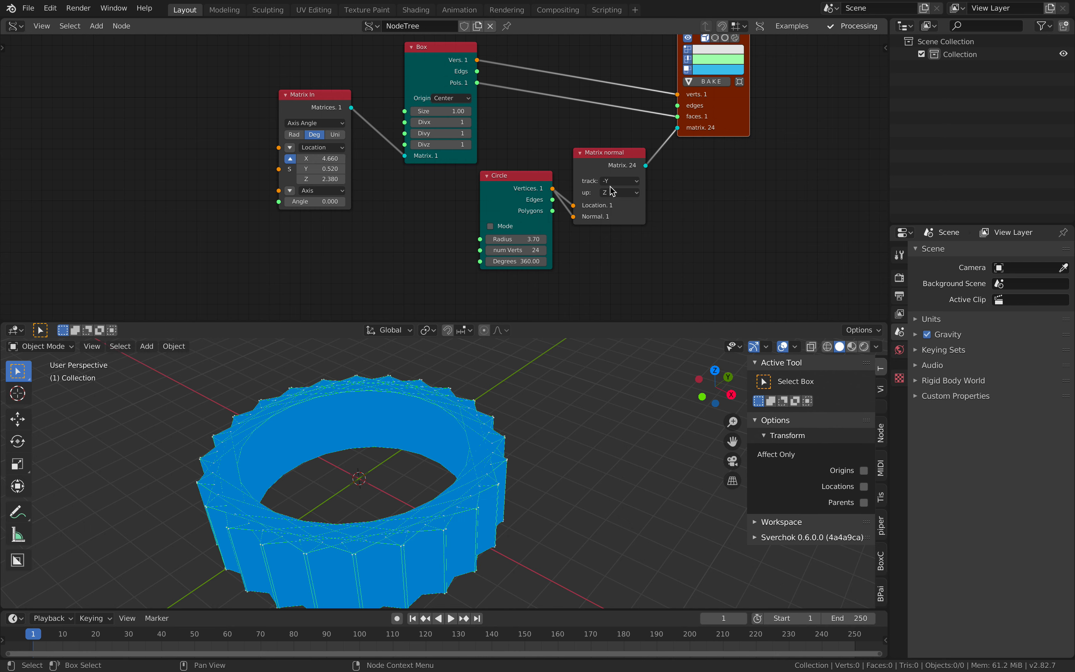
ctrl+scroll(612, 182, down, 1)
ctrl+scroll(616, 196, up, 2)
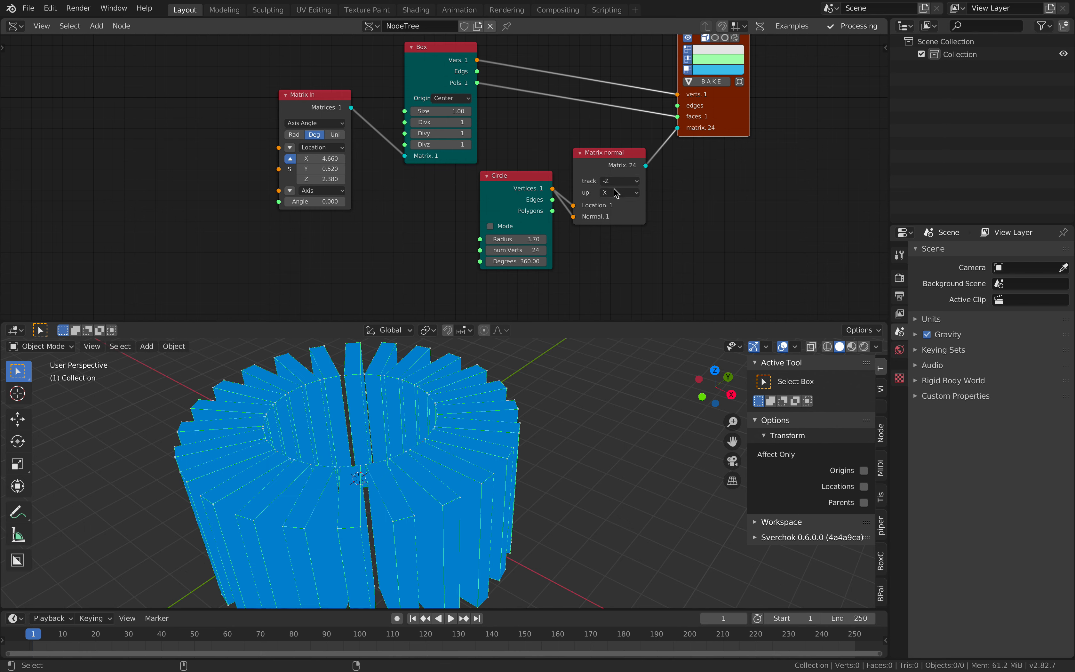
scroll(483, 428, down, 2)
middle_drag(482, 430, 393, 482)
shift+middle_drag(393, 482, 487, 466)
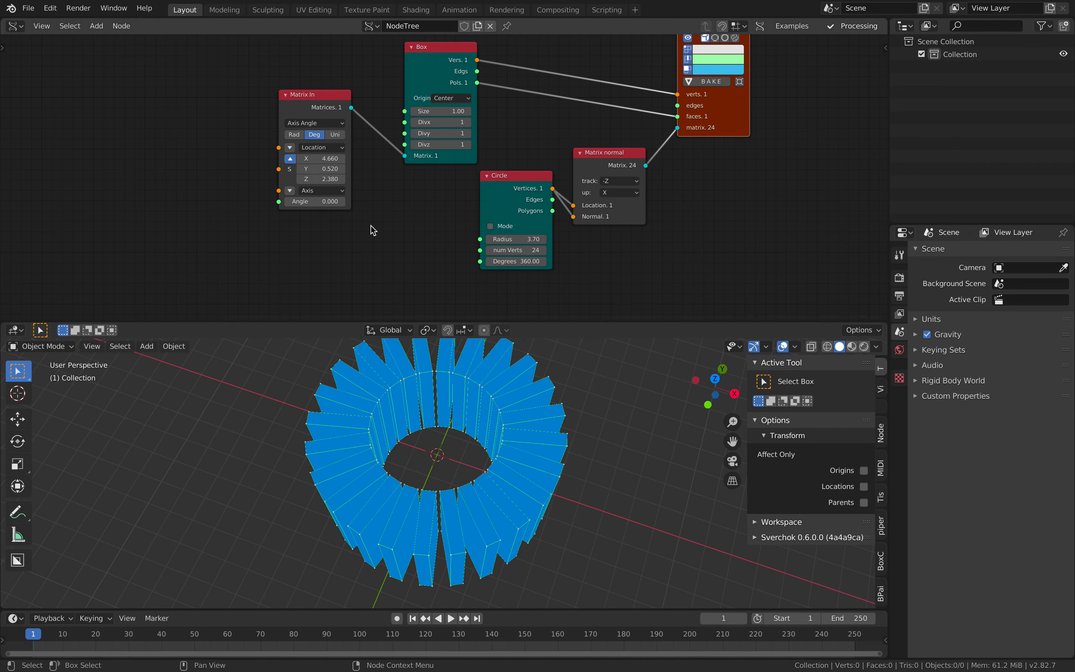
Set the Matrix In scale to X 3.76, Y 0.28, Z 1.66 and the Circle radius to 3.52
drag(329, 161, 344, 161)
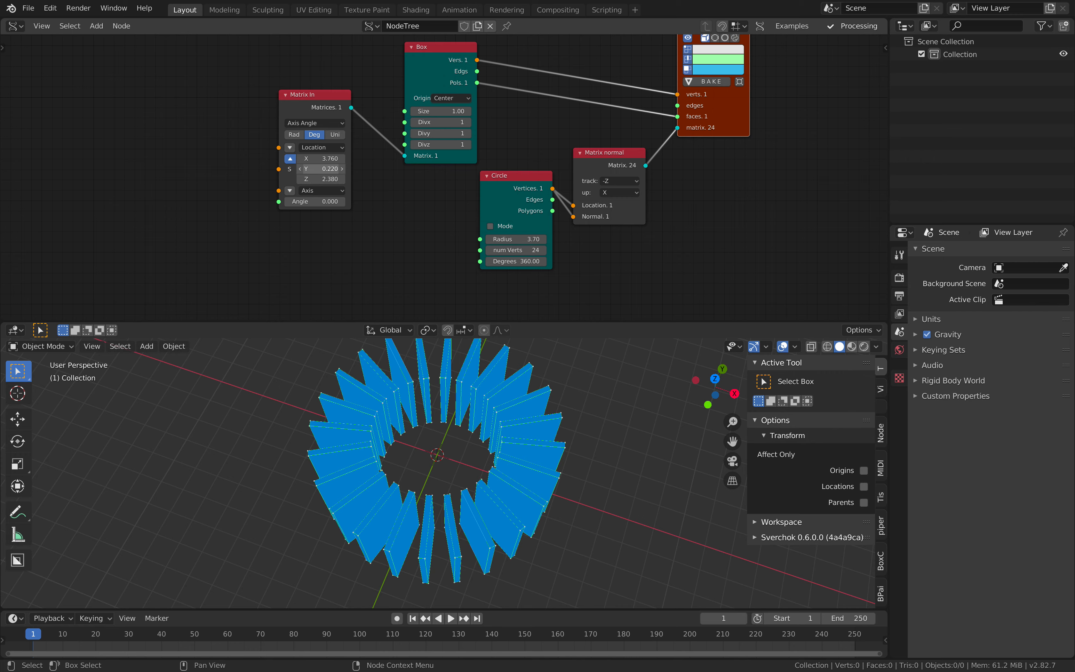
drag(320, 179, 315, 179)
mouse_move(482, 449)
middle_down()
mouse_move(502, 451)
mouse_move(496, 464)
middle_up()
drag(518, 239, 504, 239)
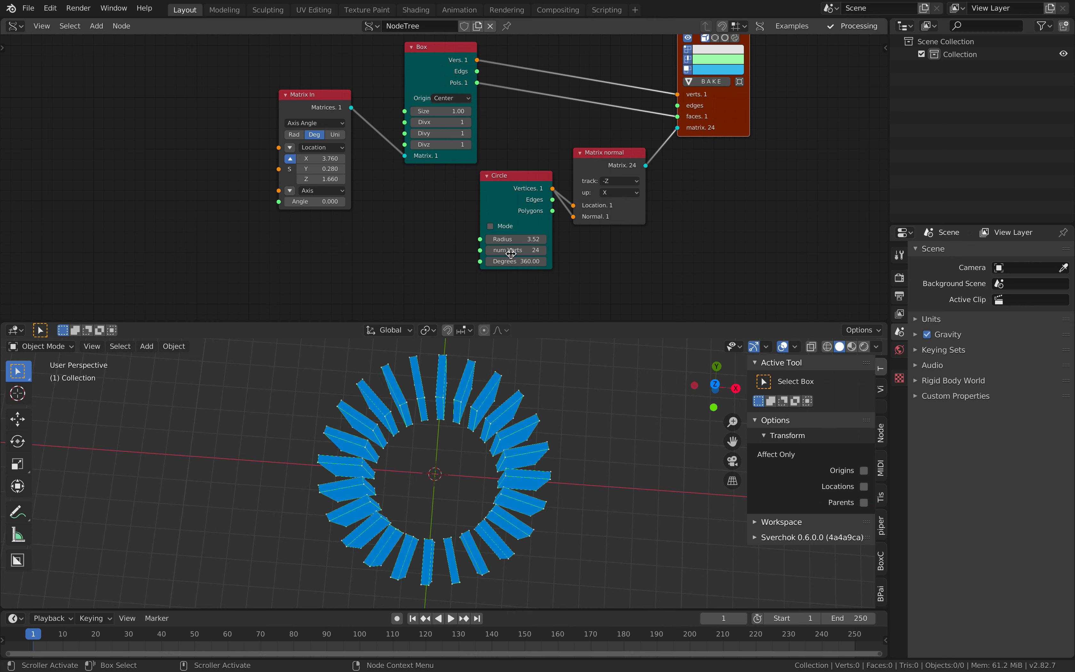
middle_drag(492, 424, 487, 436)
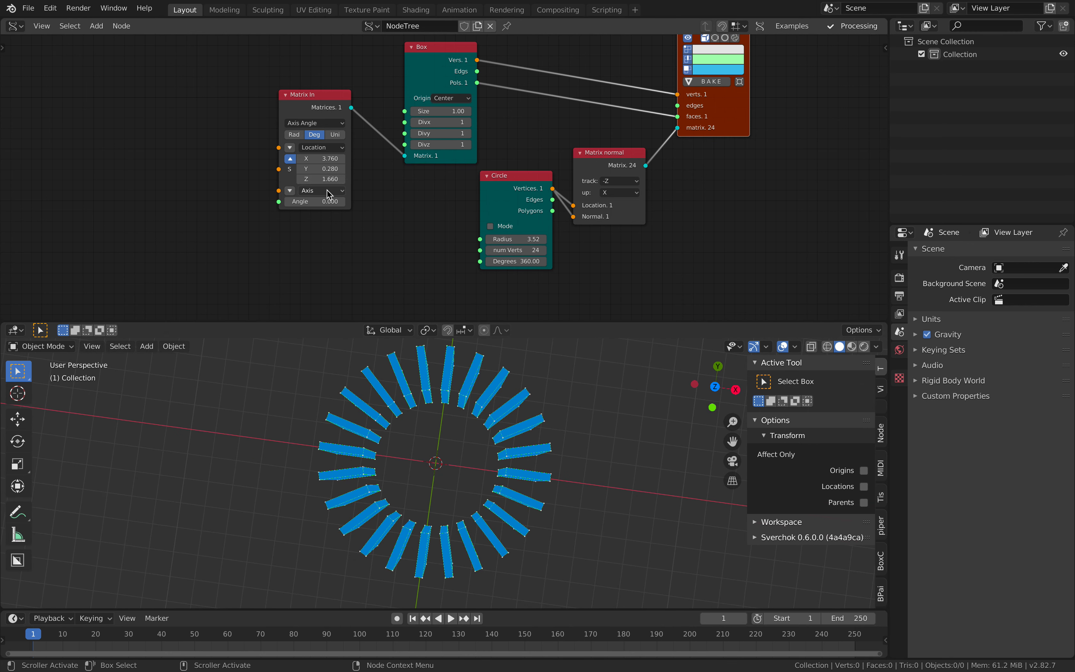
Expand the axis values of the Matrix In node and set its rotation angle to -21.66 degrees
mouse_move(316, 201)
mouse_down()
mouse_move(339, 201)
mouse_move(315, 201)
mouse_up()
text(0)
key(Return)
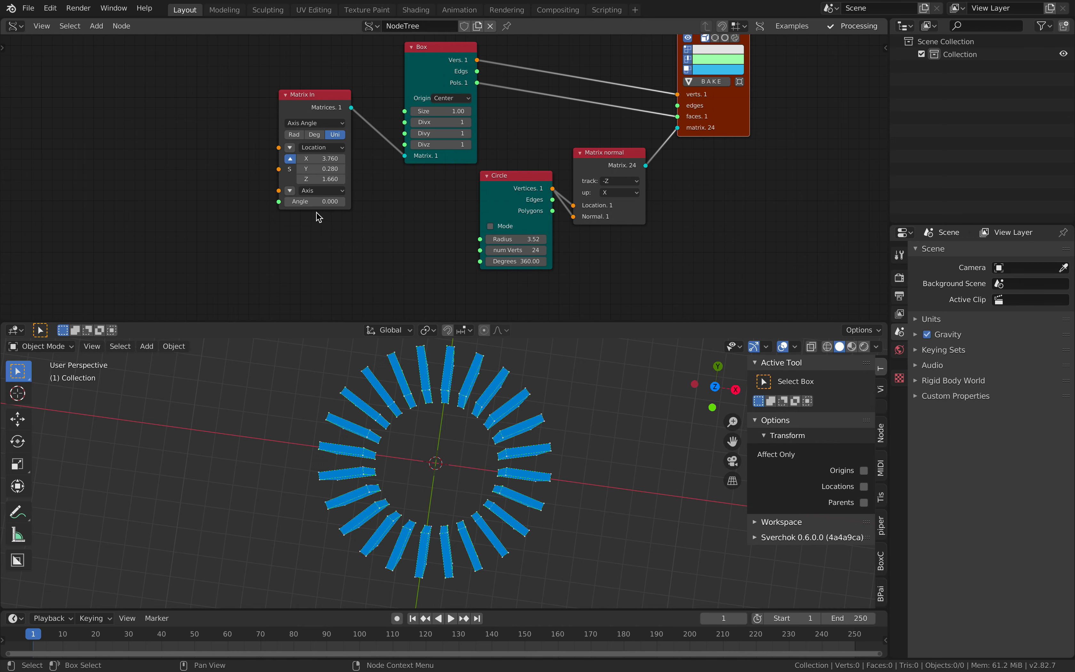
click(290, 191)
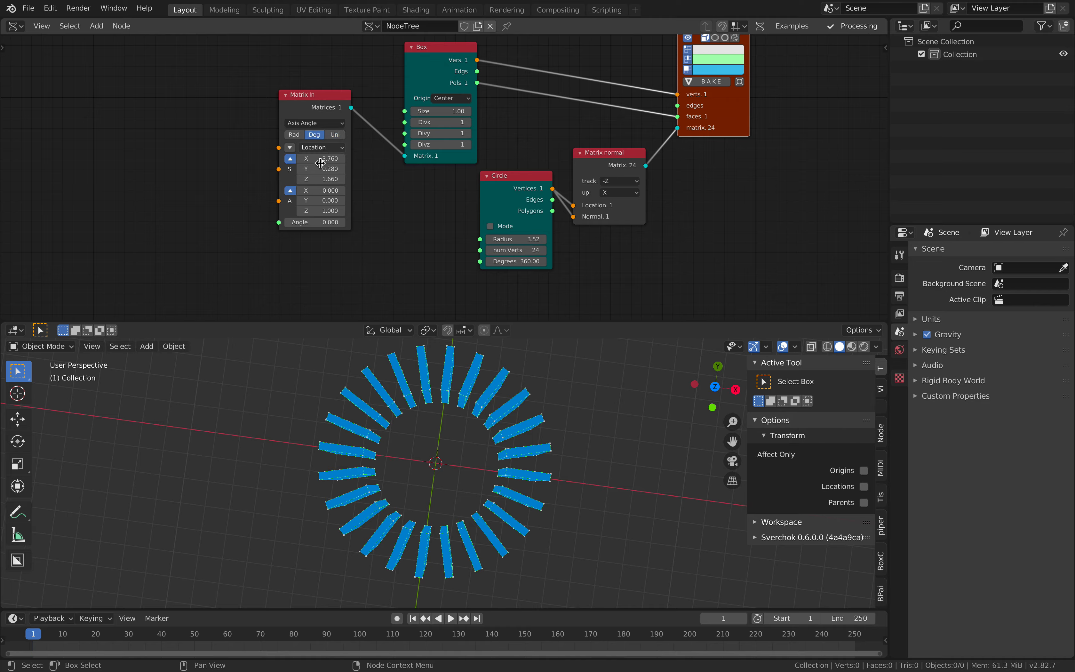
mouse_move(320, 222)
mouse_down()
mouse_move(295, 222)
mouse_move(315, 222)
mouse_up()
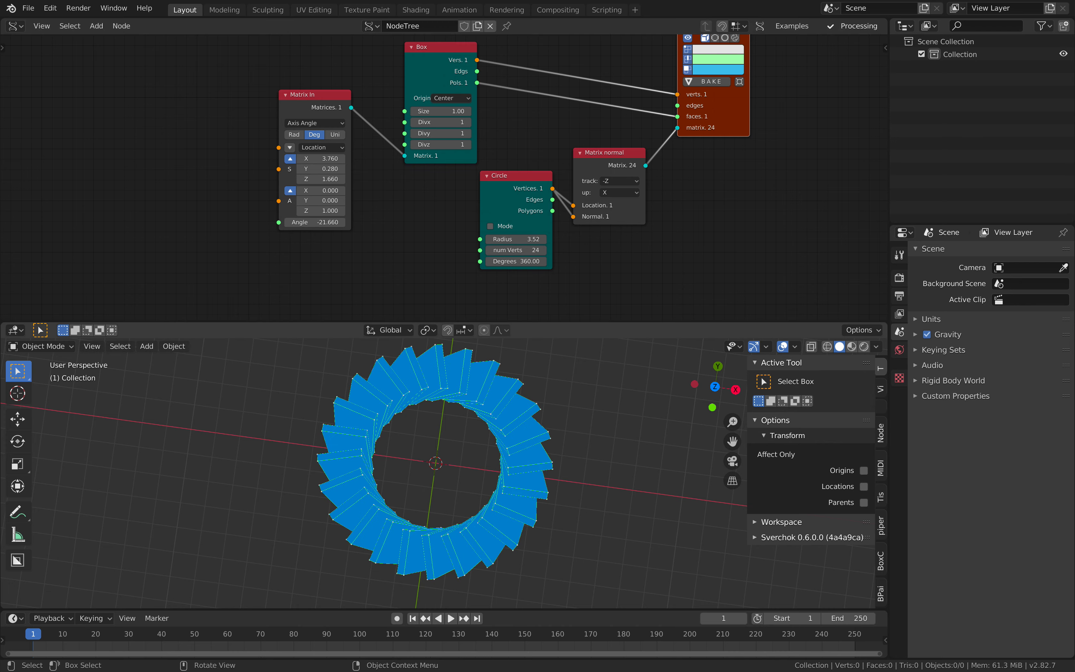
Set the rotation angle of the Matrix In node to -35.34 degrees
key(ctrl+Up)
click(441, 68)
middle_drag(524, 440, 535, 398)
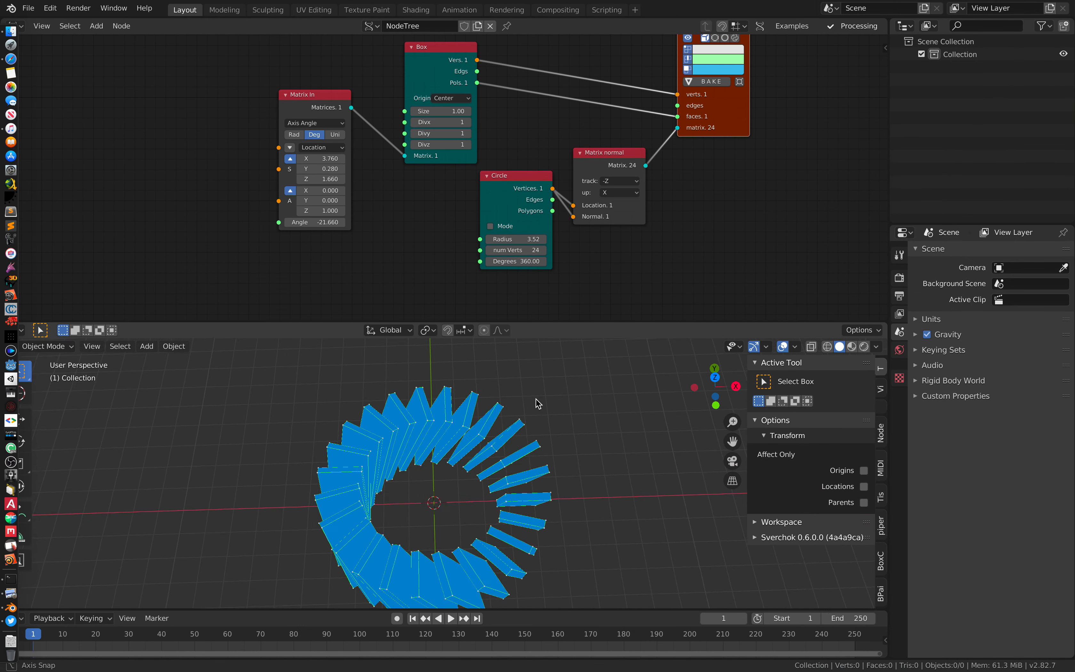
drag(311, 221, 295, 222)
middle_drag(437, 422, 538, 400)
Rearrange the node tree, moving the Box, Matrix In and Temporal Viewer nodes closer together
middle_drag(610, 149, 440, 196)
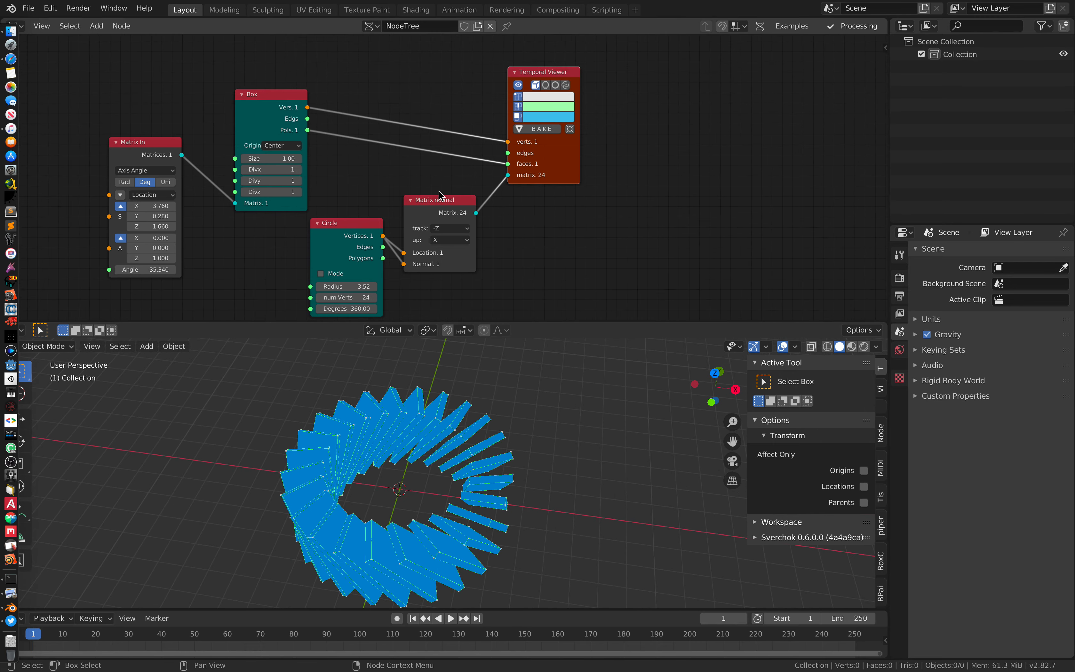
drag(293, 98, 417, 63)
drag(151, 142, 232, 124)
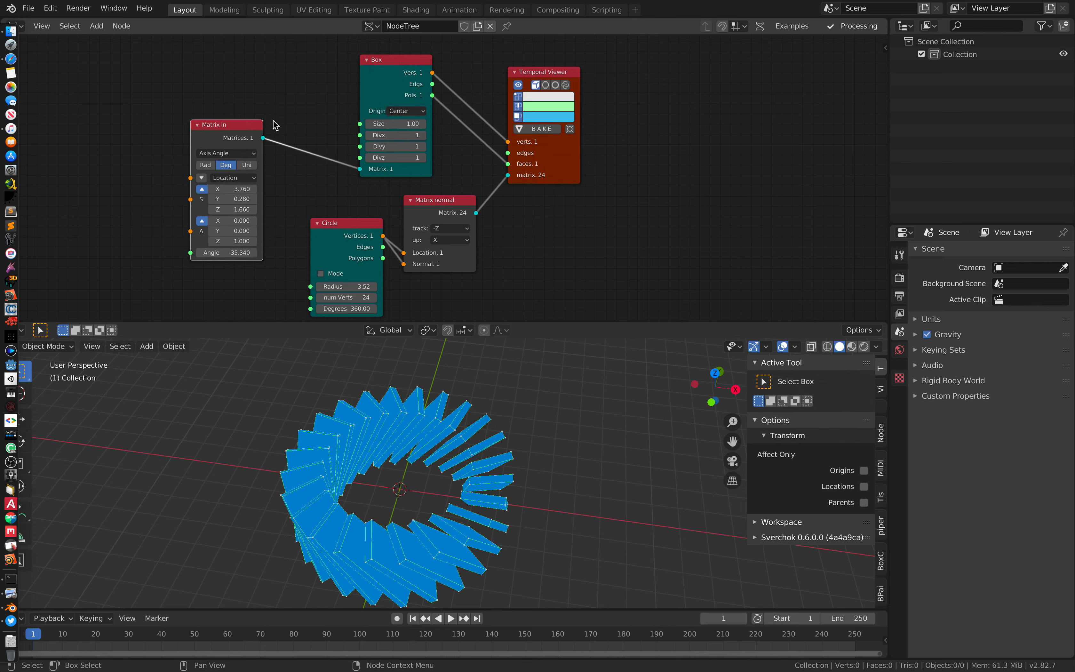
middle_drag(361, 112, 259, 143)
drag(435, 106, 443, 105)
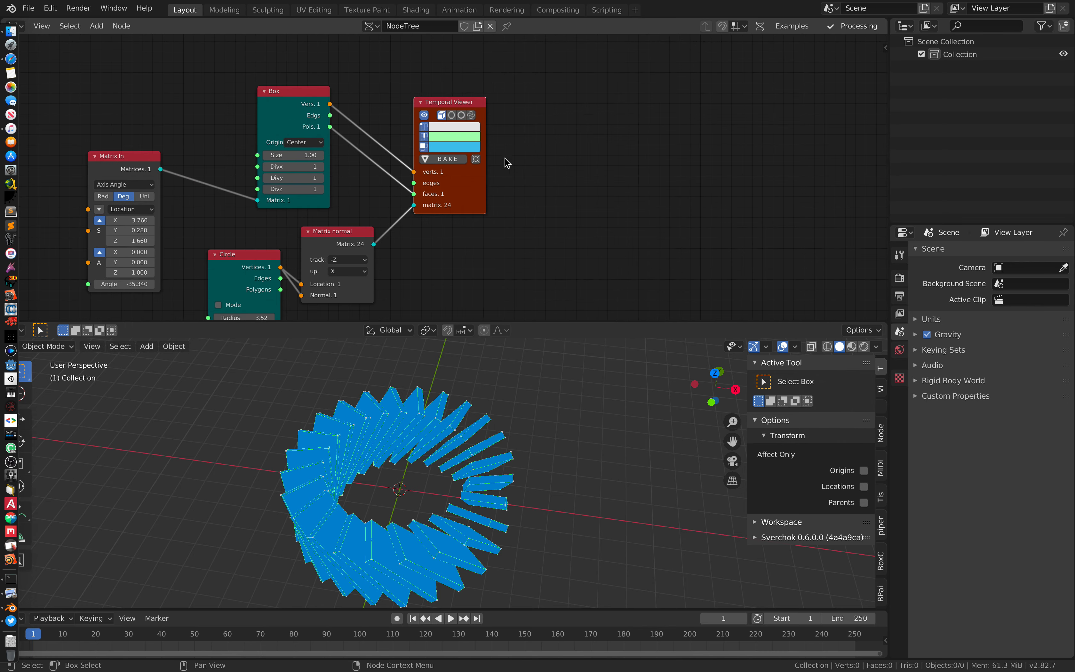
middle_drag(546, 130, 546, 129)
key(shift+a)
click(551, 133)
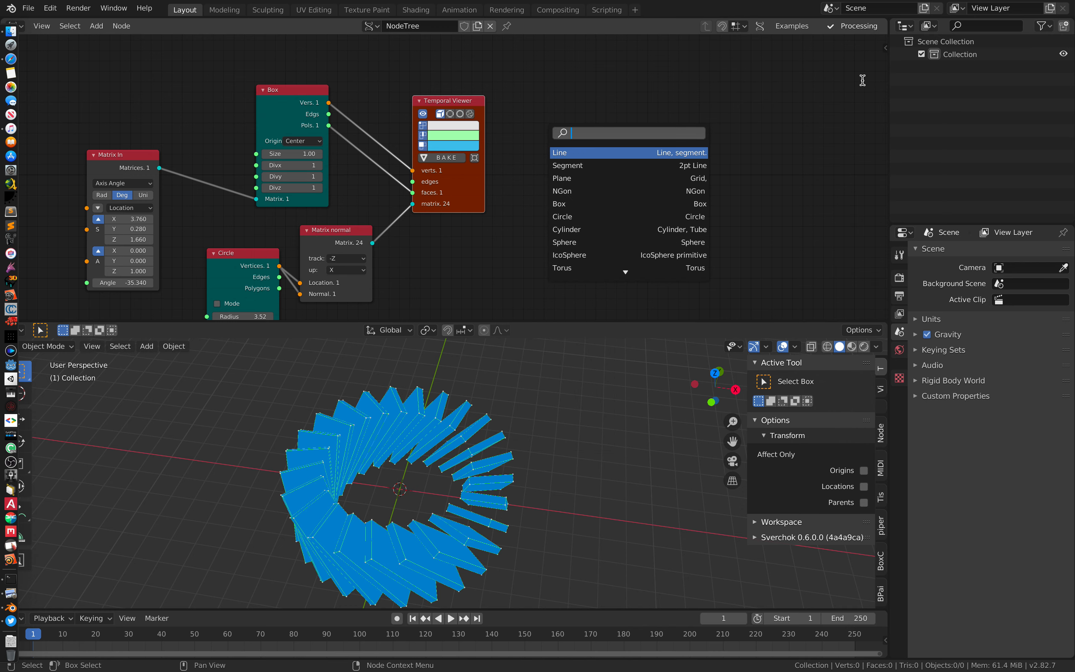
middle_drag(631, 185, 748, 175)
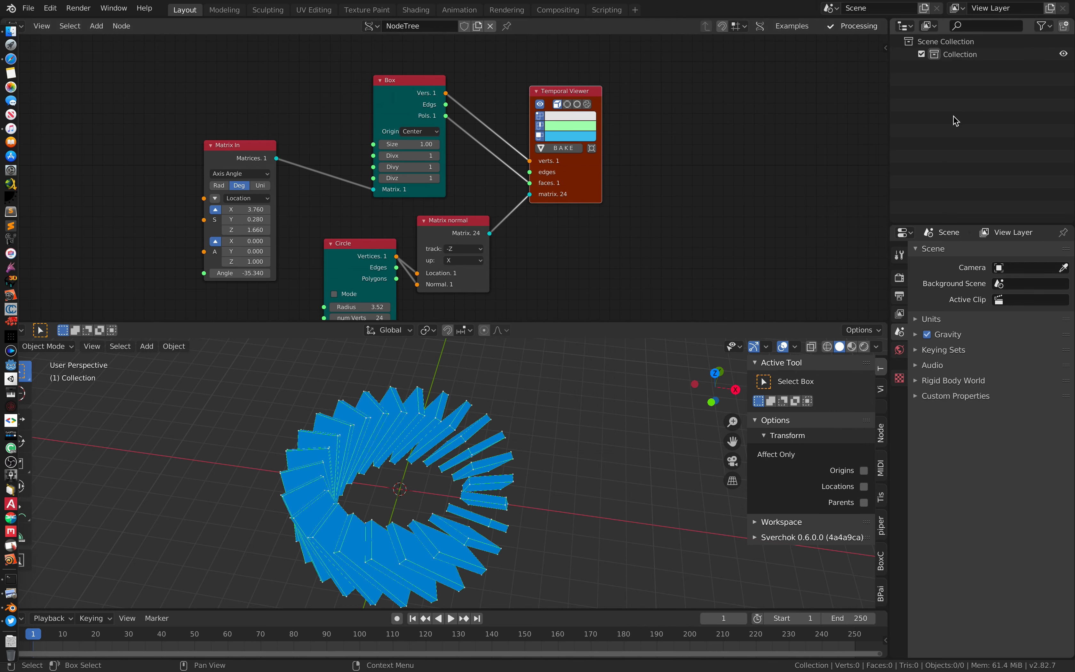
Add a BMesh viewer node and link Box vertices, Box polygons and the Matrix normal output to its vertices, faces and matrix inputs
key(alt+space)
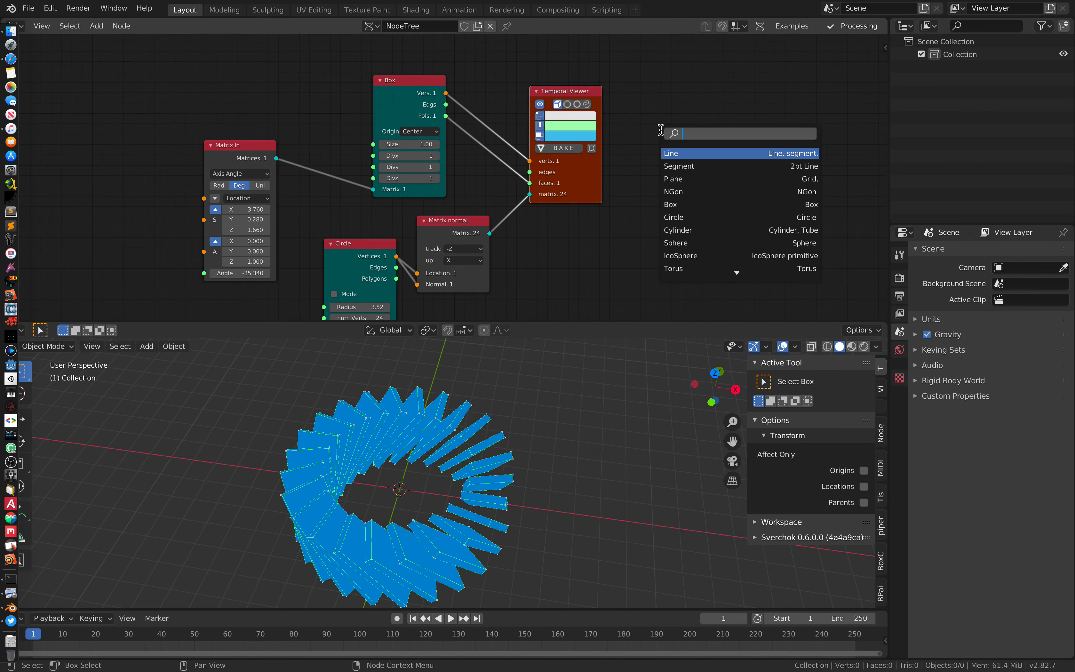
text(bmes)
key(Return)
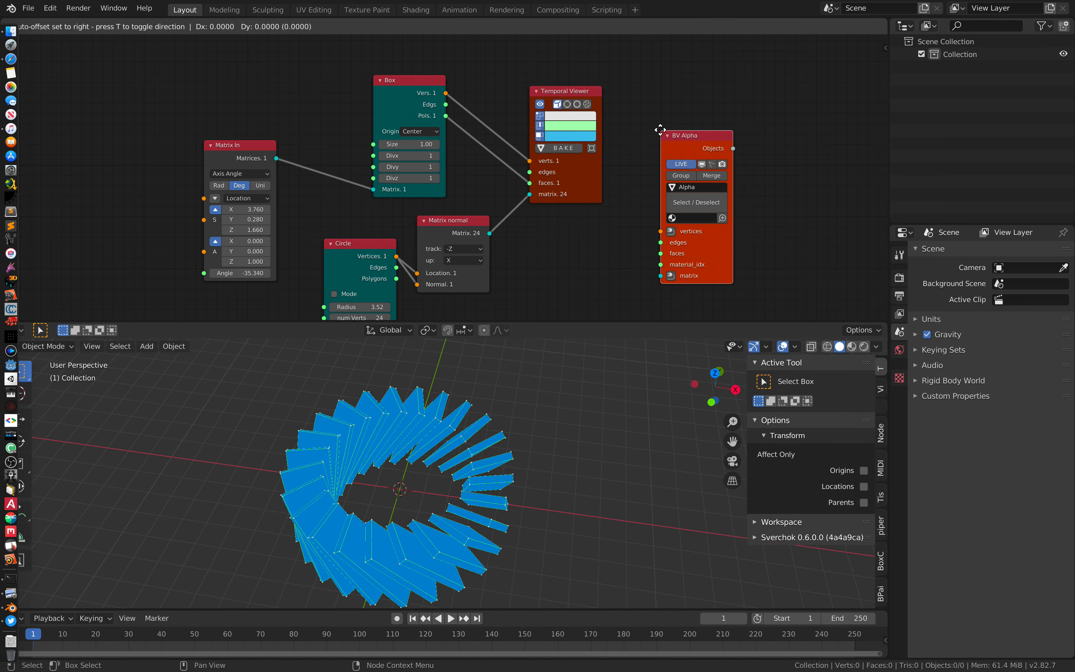
drag(644, 198, 662, 227)
drag(455, 125, 446, 116)
drag(490, 233, 679, 247)
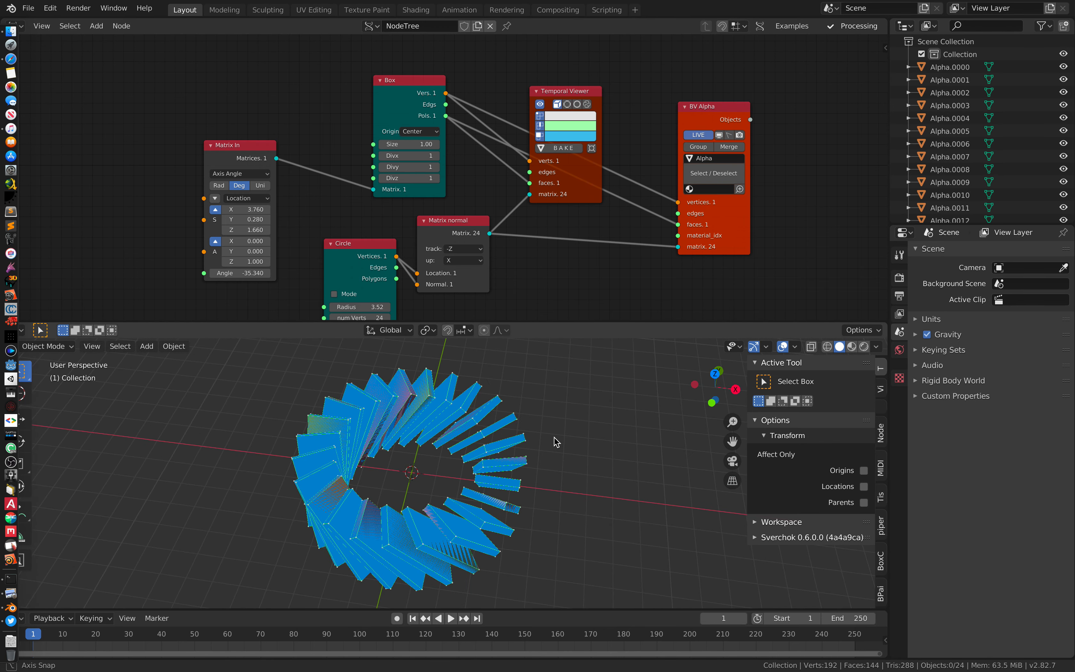
Turn off the Temporal Viewer node's display and enable Cavity in the 3D viewport shading
click(540, 104)
middle_drag(449, 402, 533, 507)
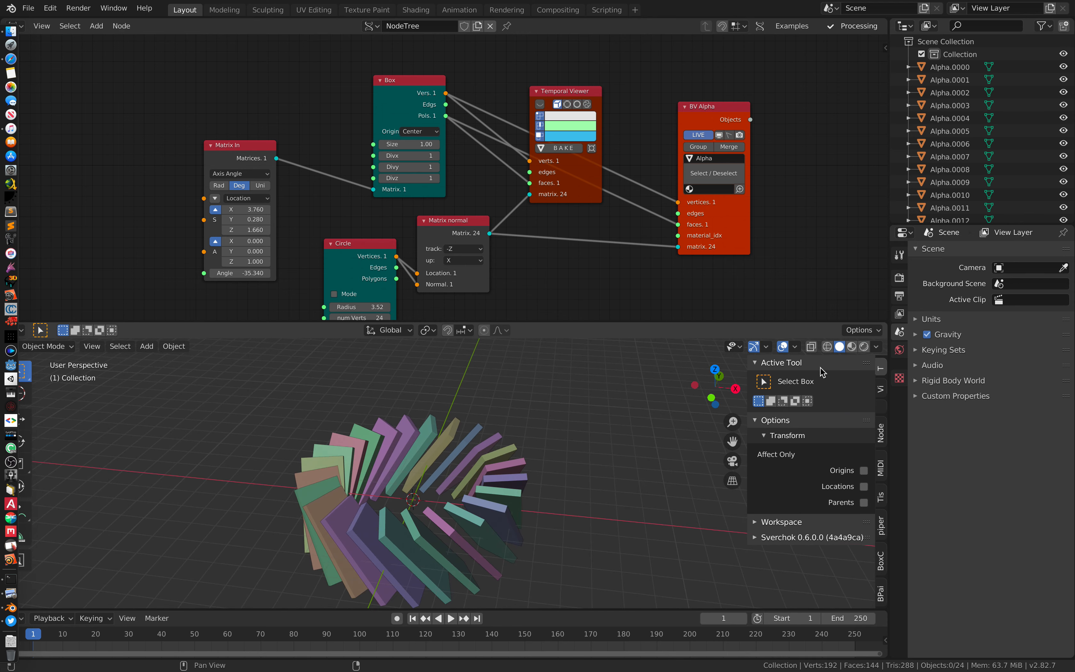
click(878, 347)
click(805, 280)
mouse_move(693, 480)
middle_down()
mouse_move(429, 495)
mouse_move(382, 391)
middle_up()
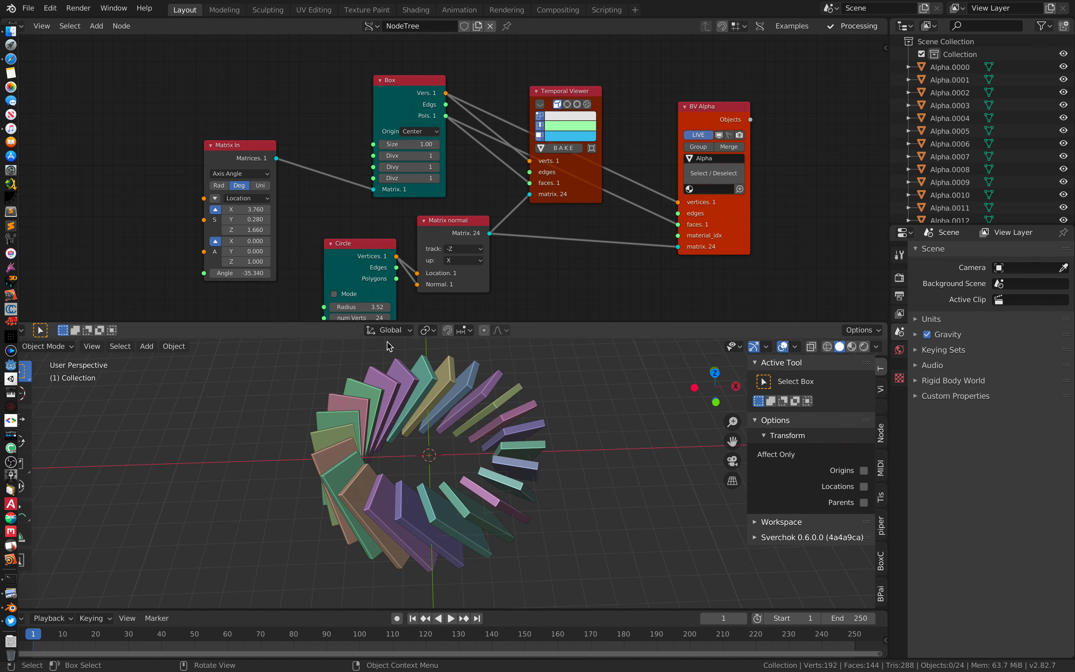
Set the Matrix In scale to X 3.94, Y 0.46, Z 2.80, and the Matrix normal node to track Z with up Y
mouse_move(252, 209)
mouse_down()
mouse_move(264, 209)
mouse_move(262, 220)
mouse_move(230, 220)
mouse_move(288, 229)
mouse_move(231, 230)
mouse_move(267, 220)
mouse_up()
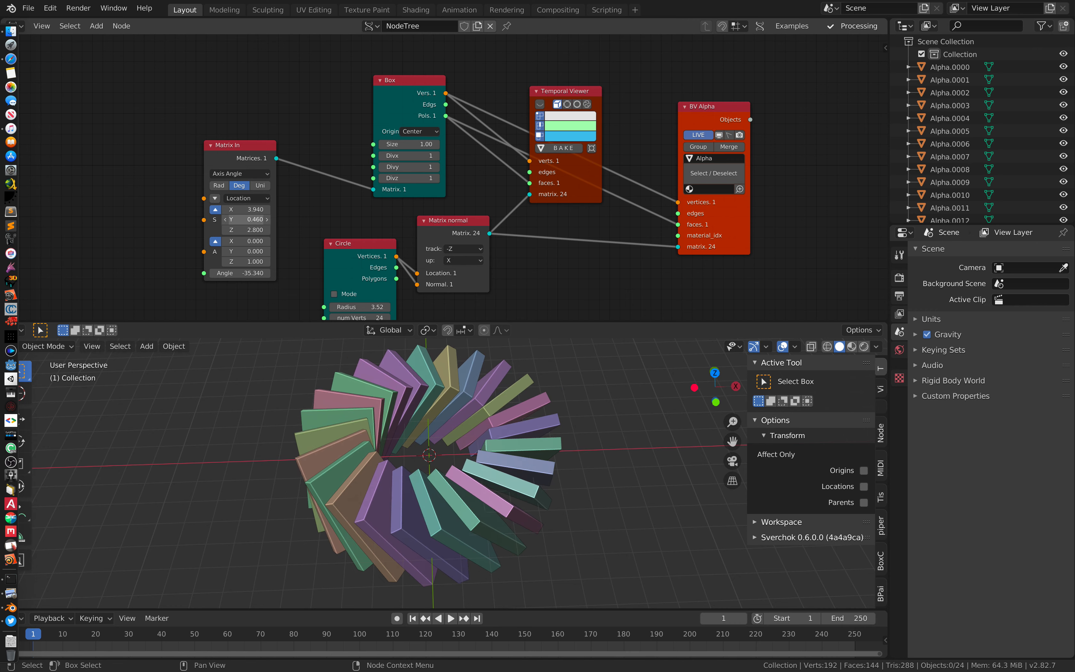
middle_drag(359, 244, 337, 216)
click(438, 221)
click(440, 226)
click(439, 221)
click(439, 219)
ctrl+scroll(438, 227, up, 1)
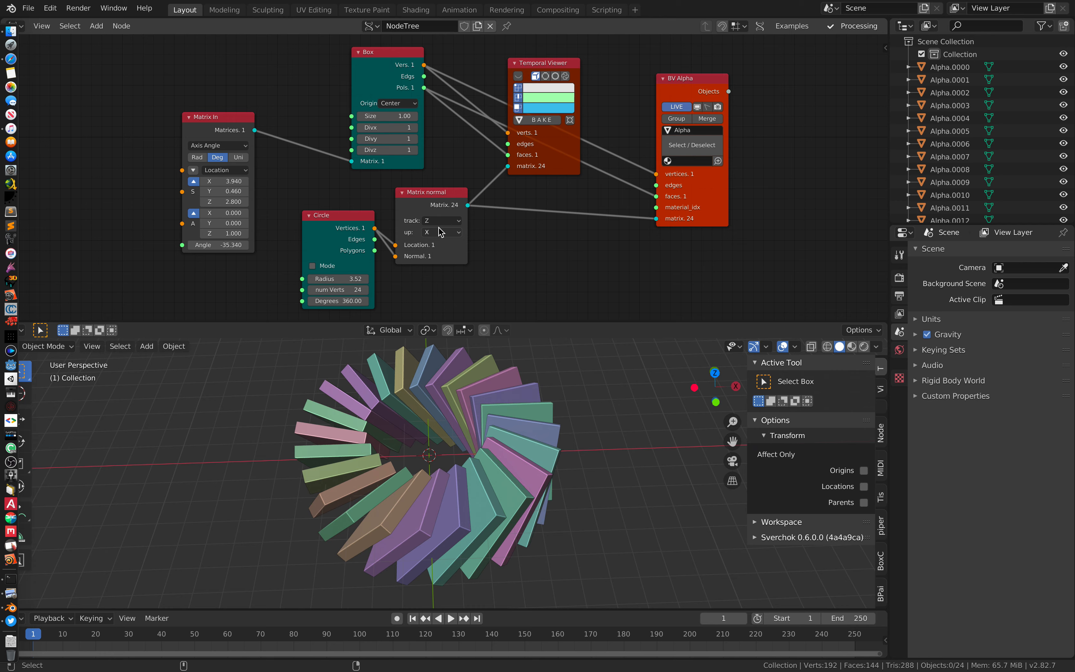
ctrl+scroll(431, 236, down, 1)
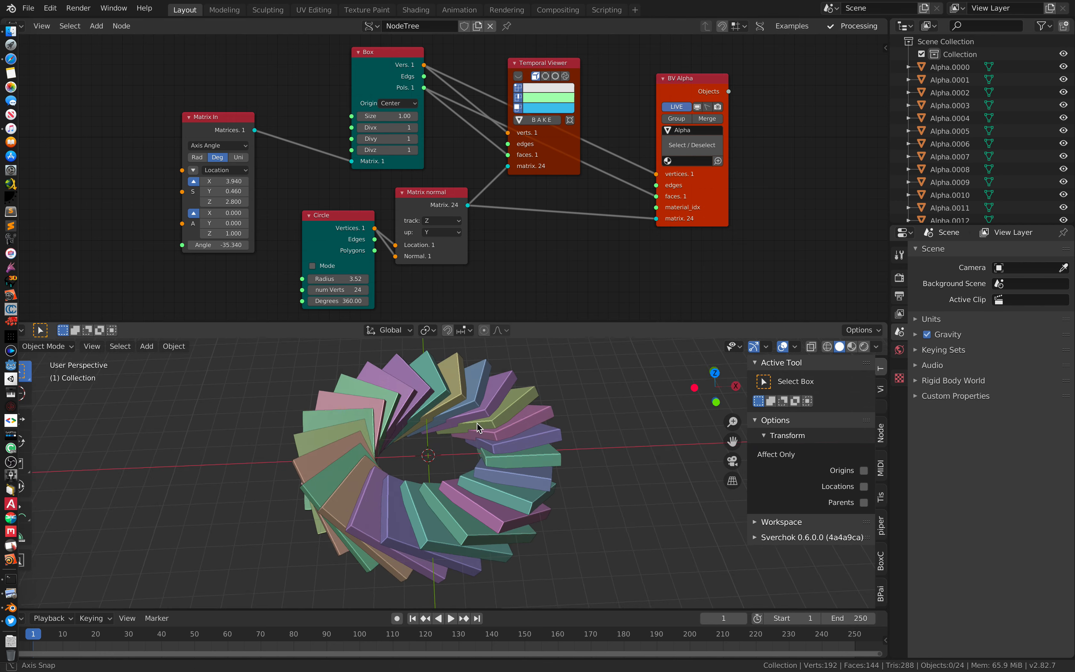
Set the rotation angle of the Matrix In node to -35.94 degrees
mouse_move(220, 245)
mouse_down()
mouse_move(235, 245)
mouse_move(217, 244)
mouse_up()
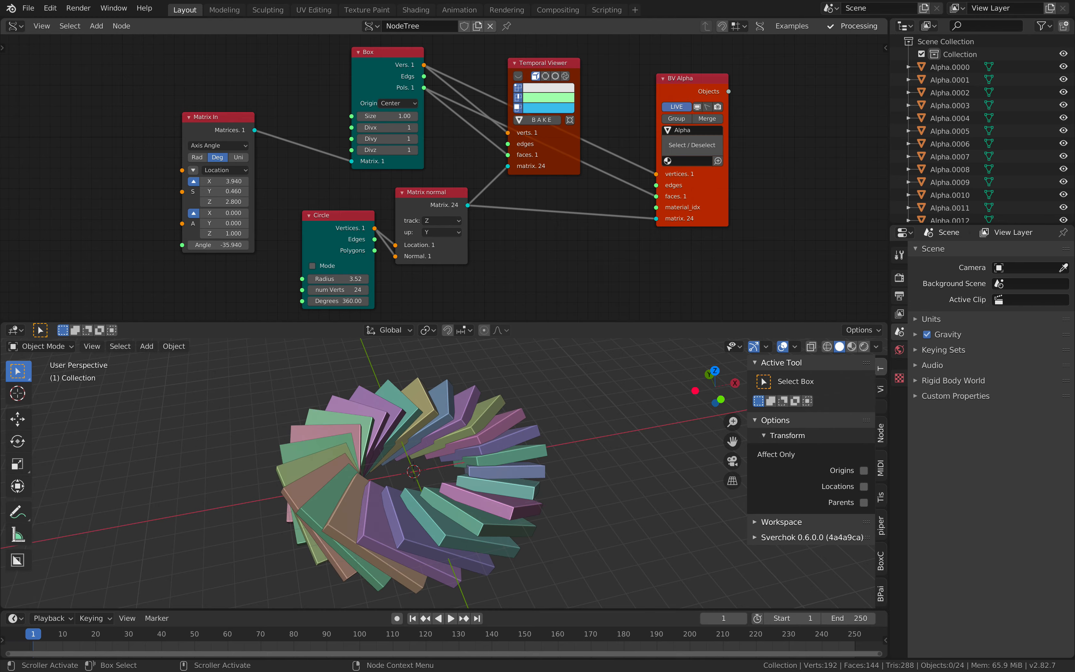
key(ctrl+Up)
click(430, 72)
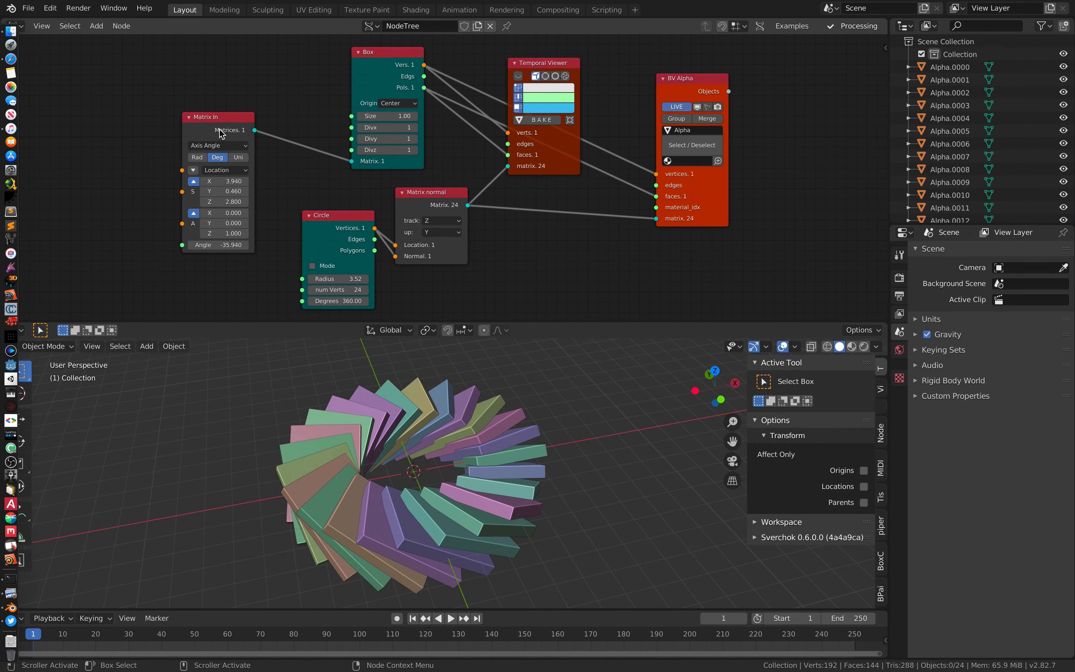
Duplicate the Matrix In node, place the copy below the original and link the copy to the Box node's matrix input
drag(220, 133, 196, 109)
middle_drag(248, 175, 288, 170)
drag(234, 97, 229, 82)
key(shift+d)
click(264, 259)
drag(396, 159, 392, 156)
scroll(355, 168, down, 2)
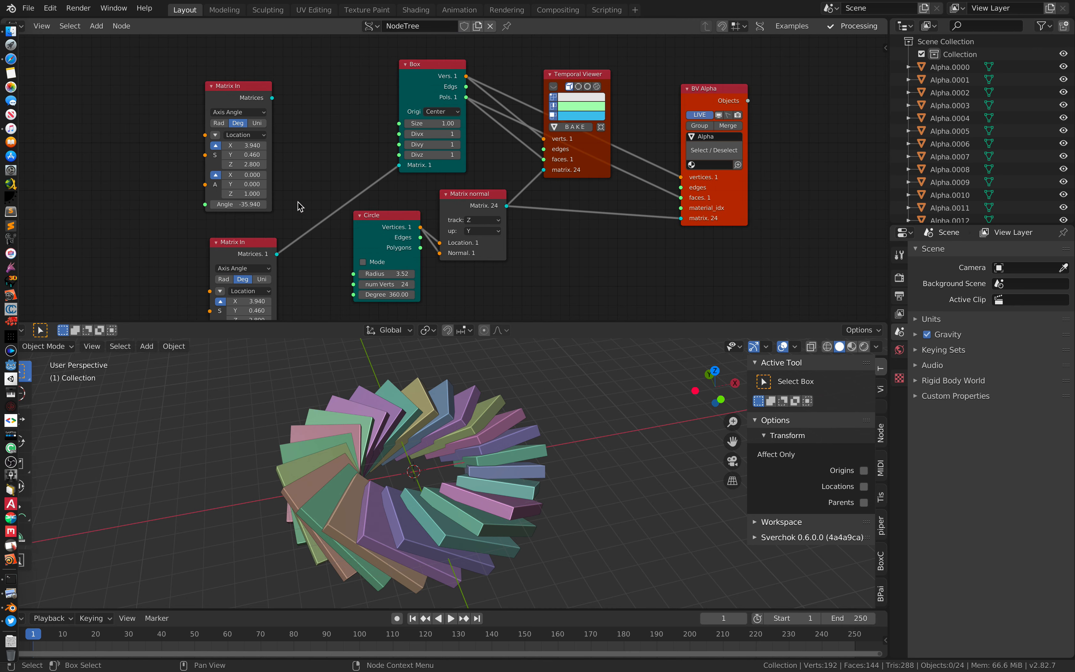
Move the linked Matrix In copy between the original and the Box node and set its angle to -39 degrees
drag(243, 242, 331, 101)
scroll(331, 191, up, 1)
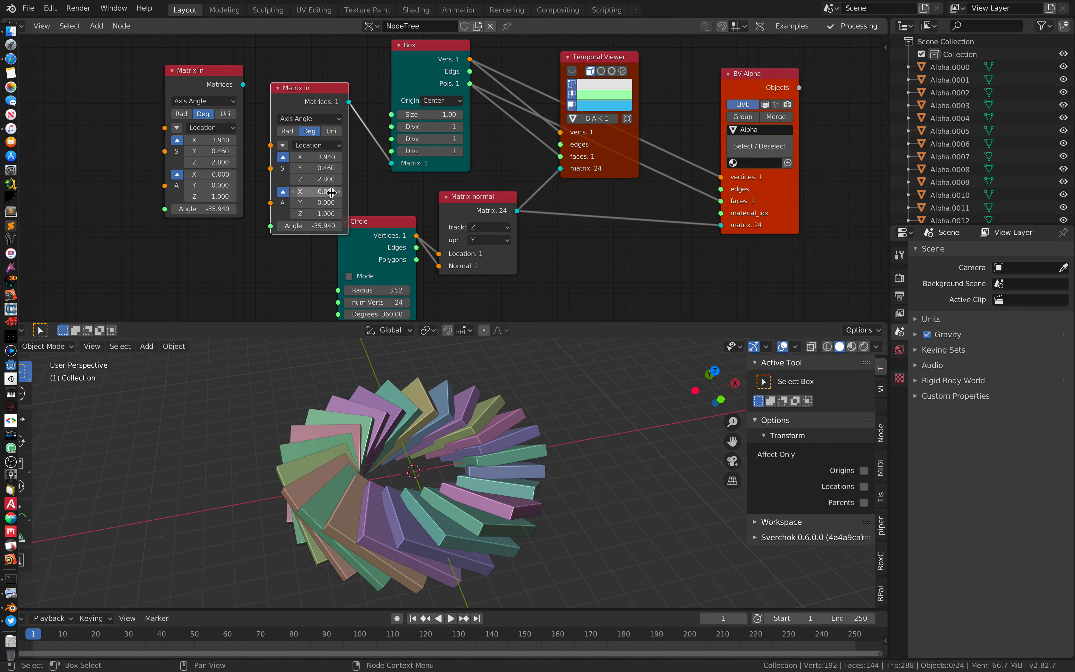
ctrl+drag(311, 226, 301, 226)
Move the Circle node below the original Matrix In node and reposition the Matrix normal node below the Box node
drag(466, 207, 516, 208)
drag(381, 223, 169, 248)
drag(535, 208, 477, 222)
scroll(477, 218, down, 3)
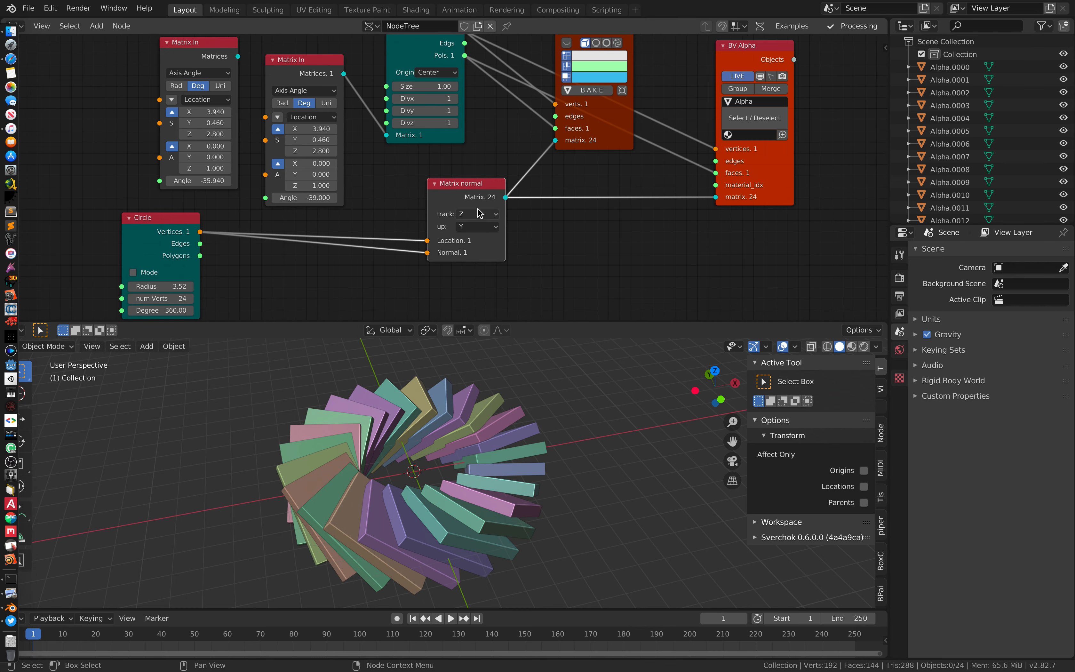
Set the Matrix normal node to track X with up Z
middle_drag(444, 395, 434, 393)
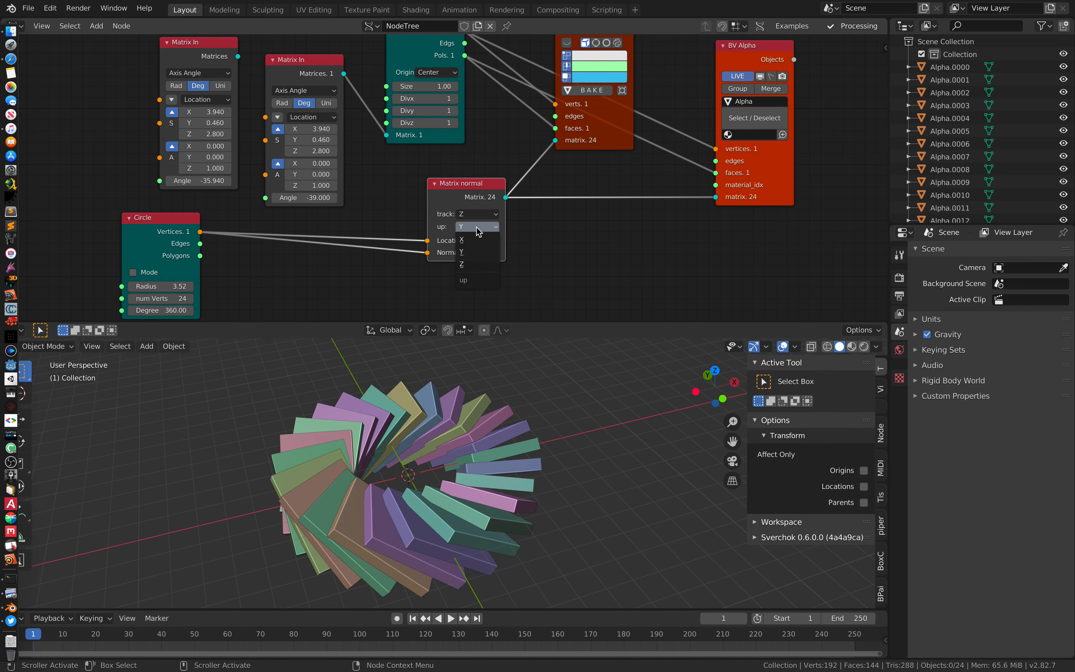
click(477, 264)
click(480, 212)
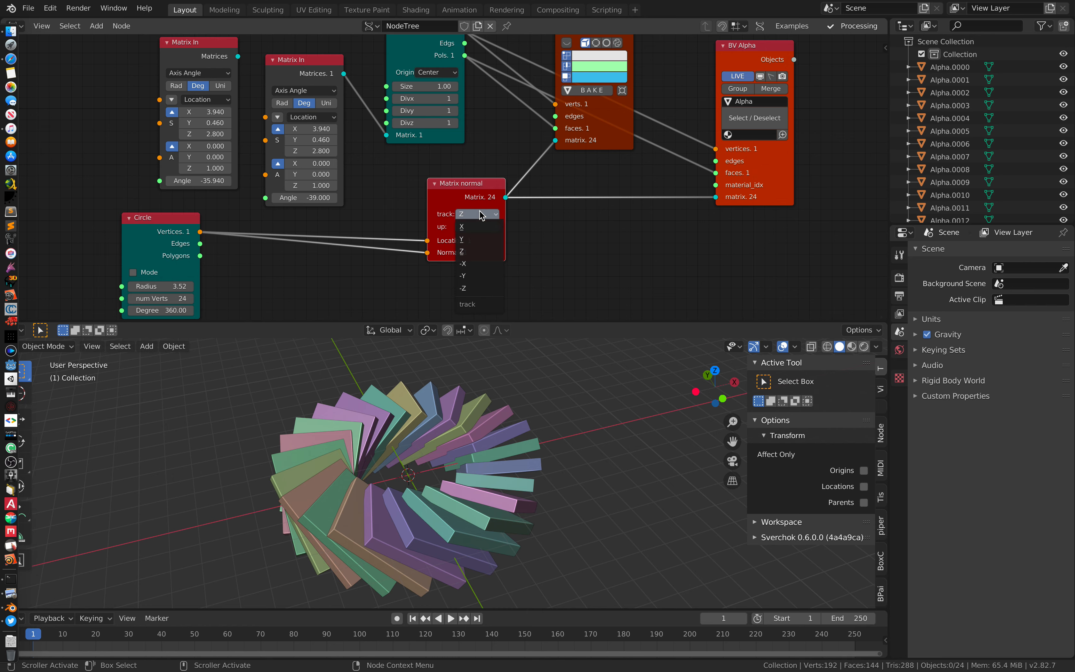
click(481, 228)
middle_drag(400, 391, 393, 427)
Set the scale of the linked Matrix In node to Y 0.28 and Z 2.44
drag(313, 151, 304, 139)
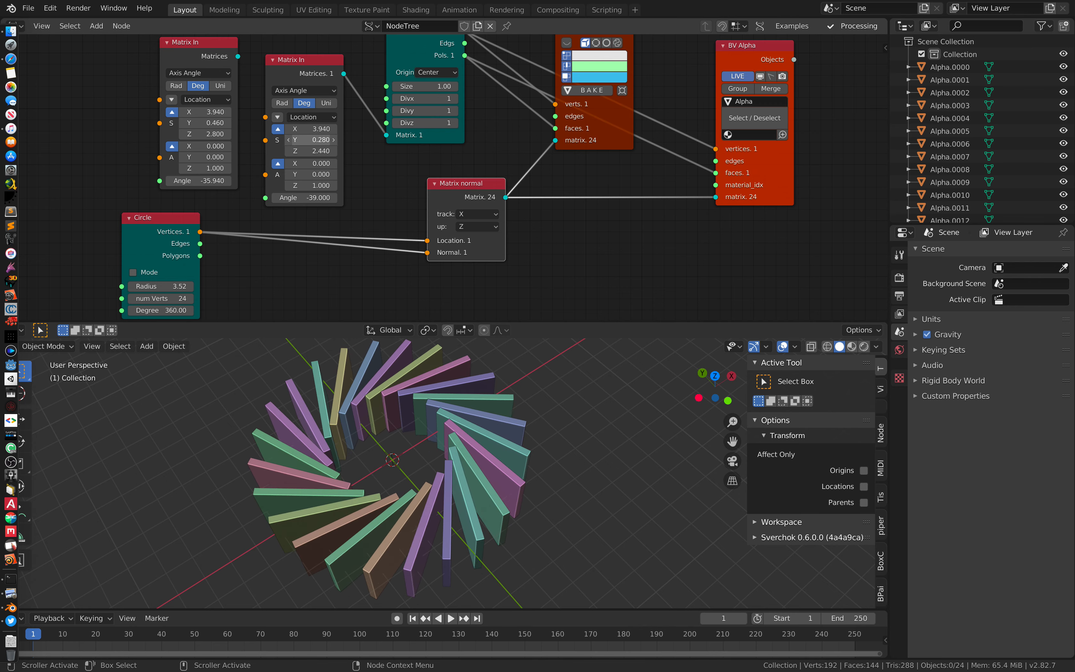
middle_drag(427, 385, 439, 381)
middle_drag(387, 434, 416, 426)
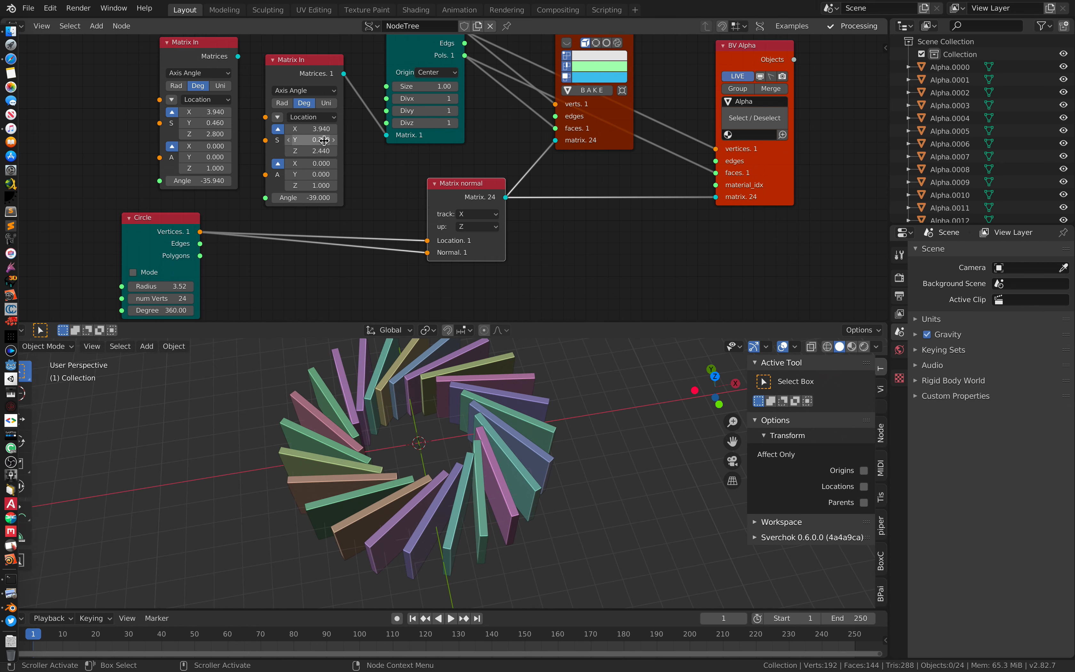
Set the Box node's origin to Bottom
middle_drag(401, 100, 388, 122)
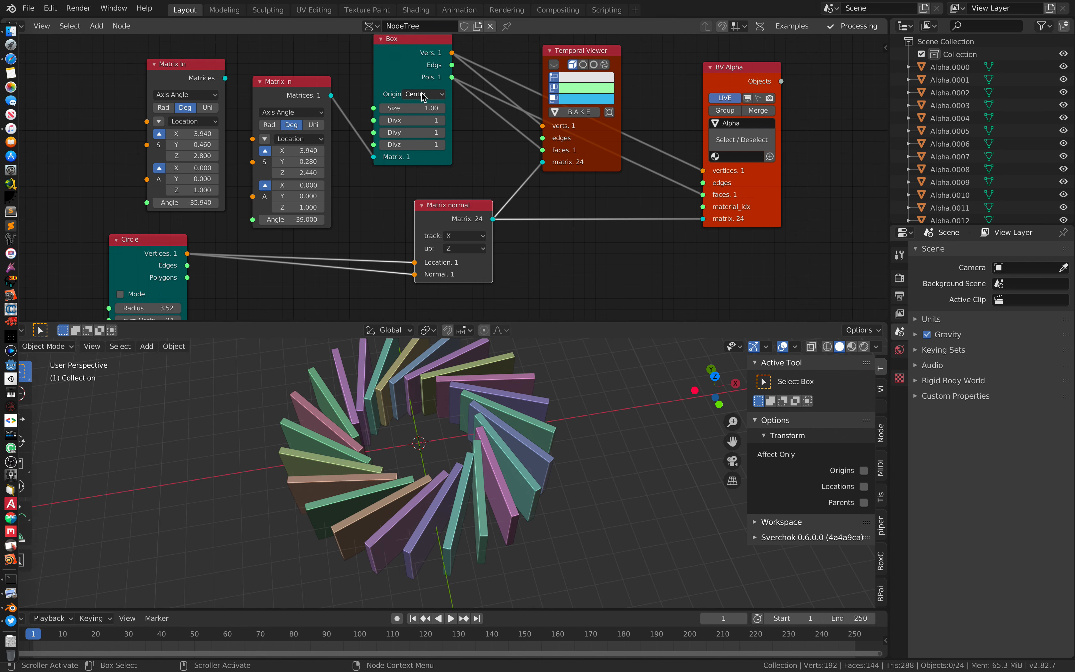
click(427, 95)
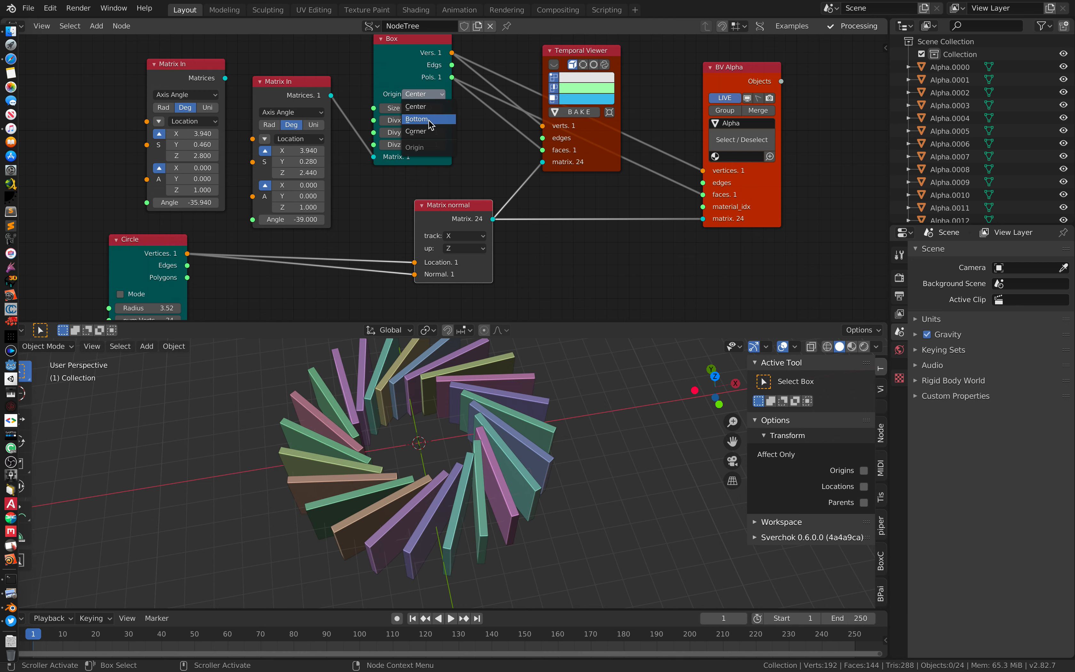
click(425, 119)
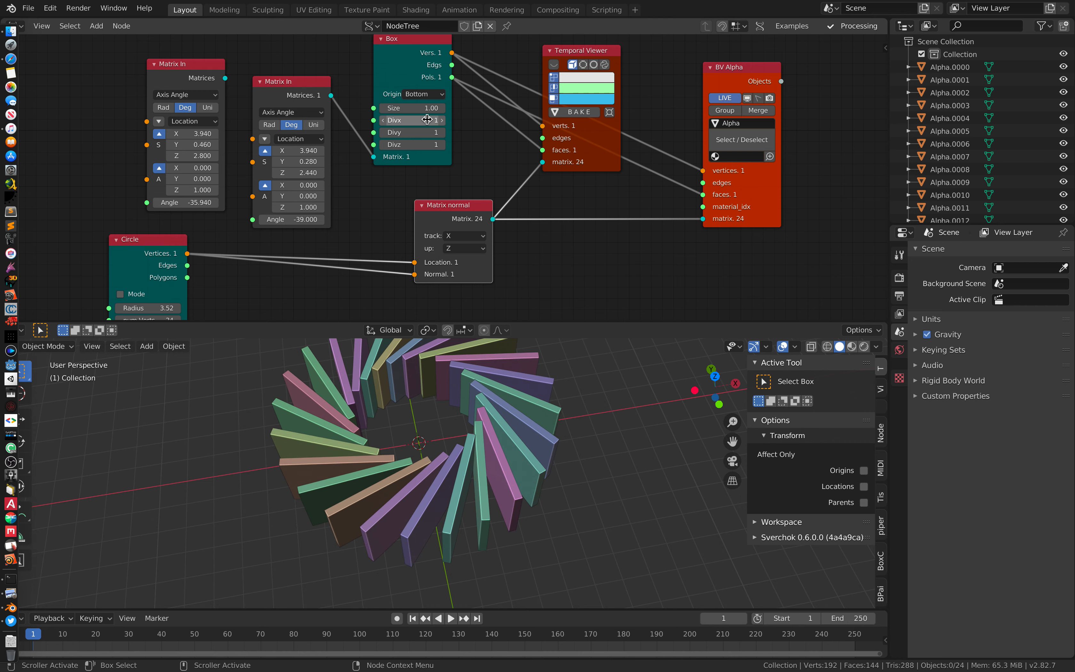
Try Corner as the Box node's origin and settle on Center
click(428, 95)
click(429, 132)
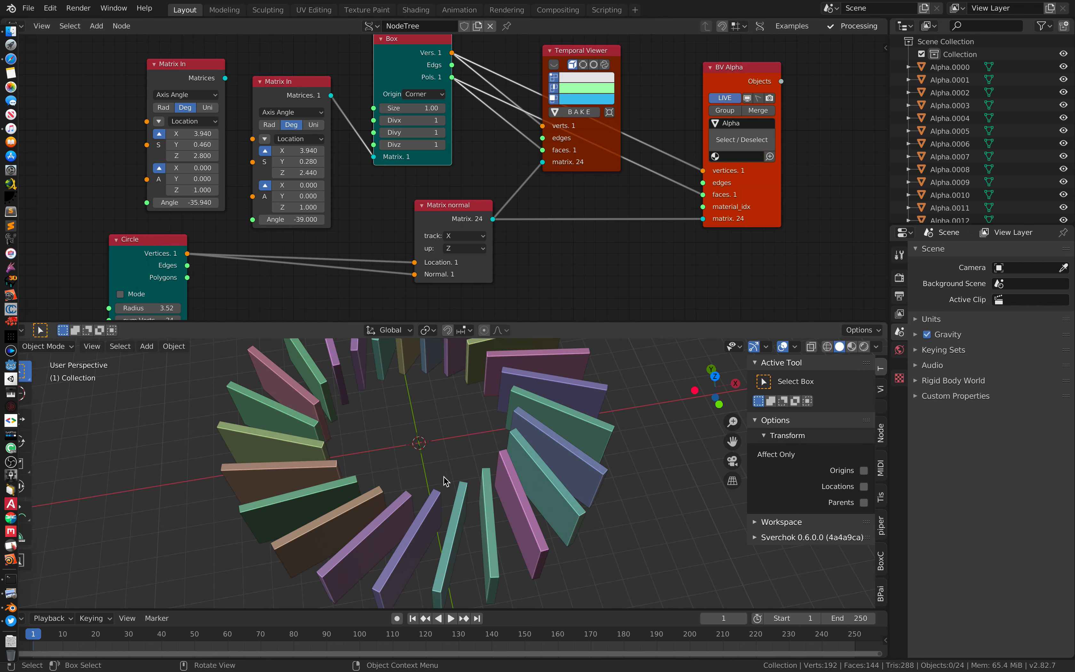
click(422, 94)
click(418, 107)
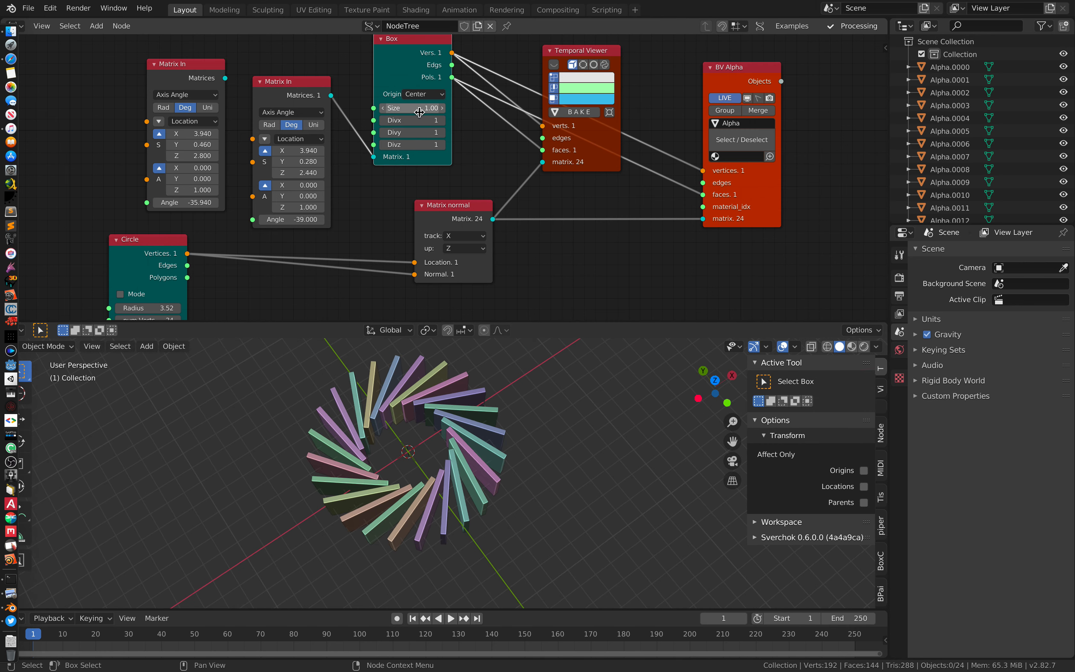
Try a Box size of 0.76 and restore the size to 1
drag(429, 110, 438, 110)
click(430, 111)
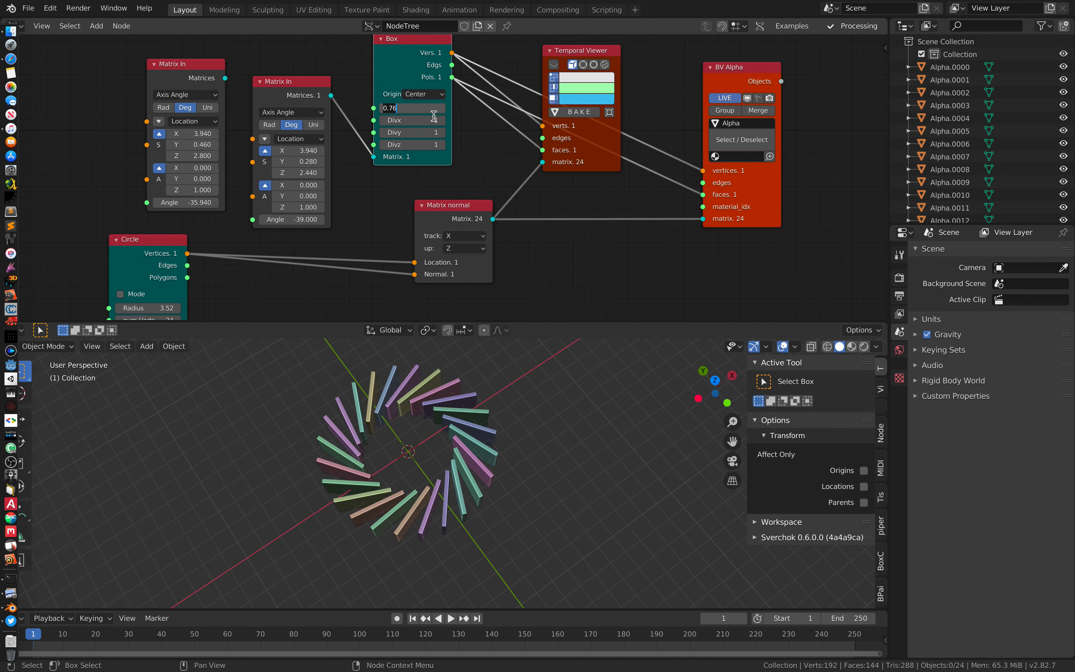
text(1)
key(Return)
Move the linked Matrix In node slightly toward the Box node and set its angle to -30.42 degrees
middle_drag(418, 174, 419, 196)
drag(298, 106, 309, 98)
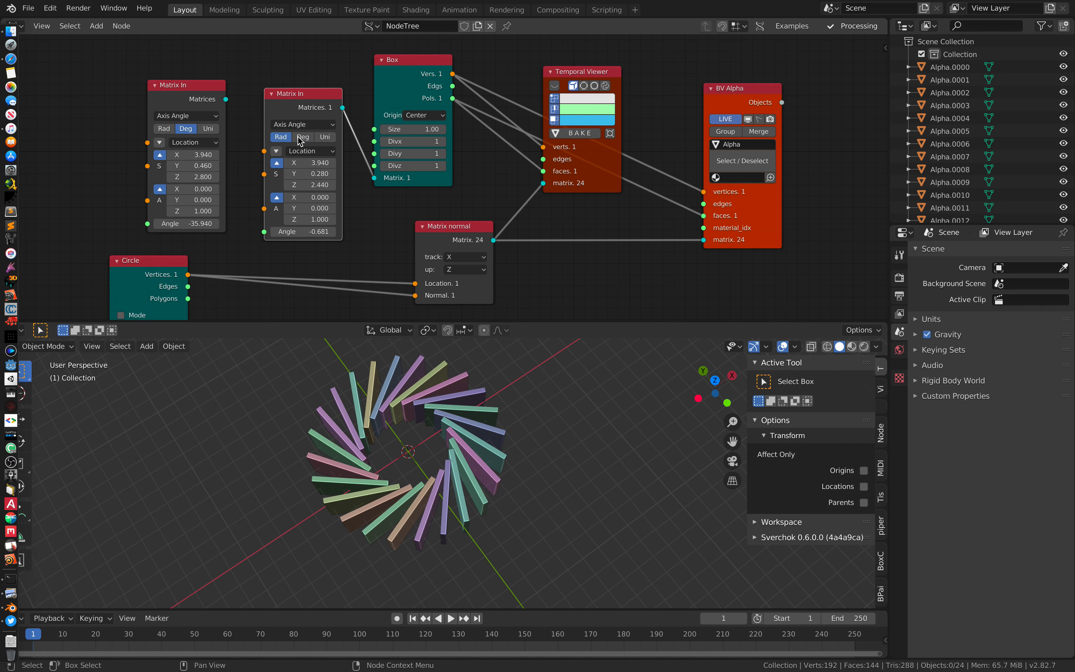
mouse_move(312, 226)
mouse_down()
mouse_move(338, 226)
mouse_move(314, 226)
mouse_up()
middle_drag(354, 242, 361, 232)
middle_drag(425, 429, 449, 398)
middle_drag(380, 433, 377, 448)
Rearrange the two Matrix In nodes in a staggered layout, fully expanded and well clear of the Box node
middle_drag(260, 163, 304, 178)
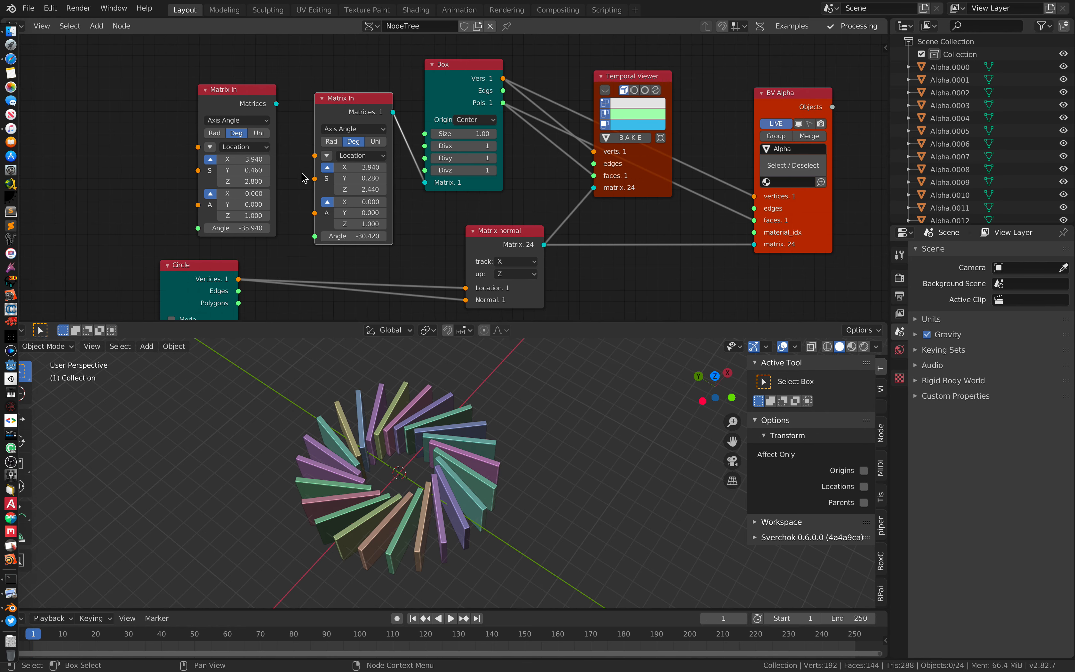
drag(220, 94, 167, 76)
drag(320, 98, 281, 98)
middle_drag(258, 210, 267, 194)
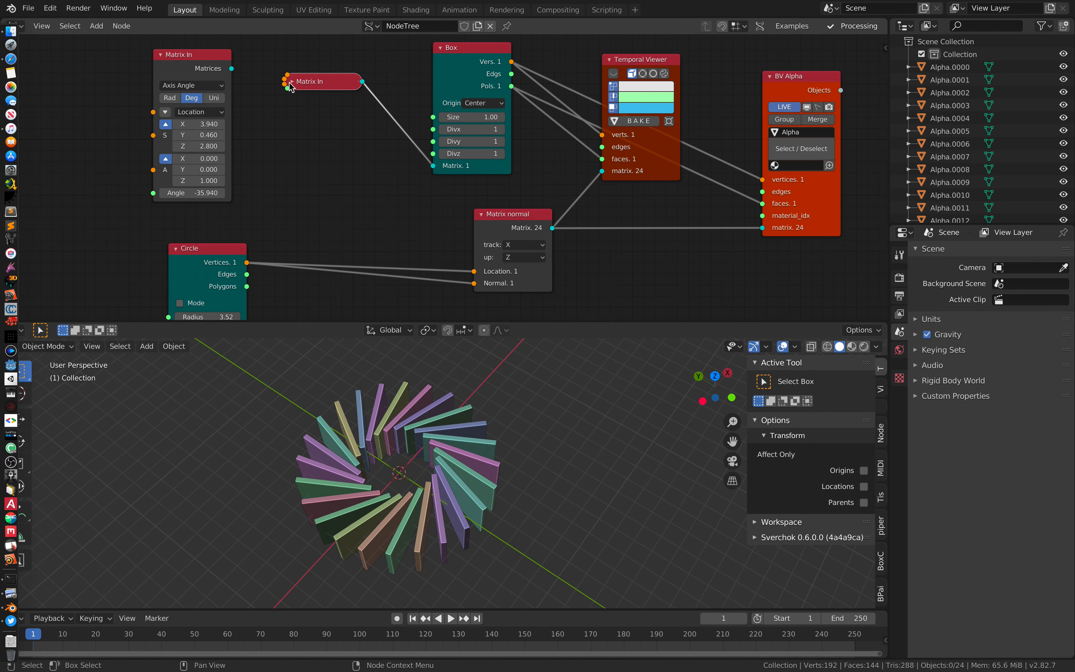
click(290, 82)
middle_drag(479, 540, 456, 511)
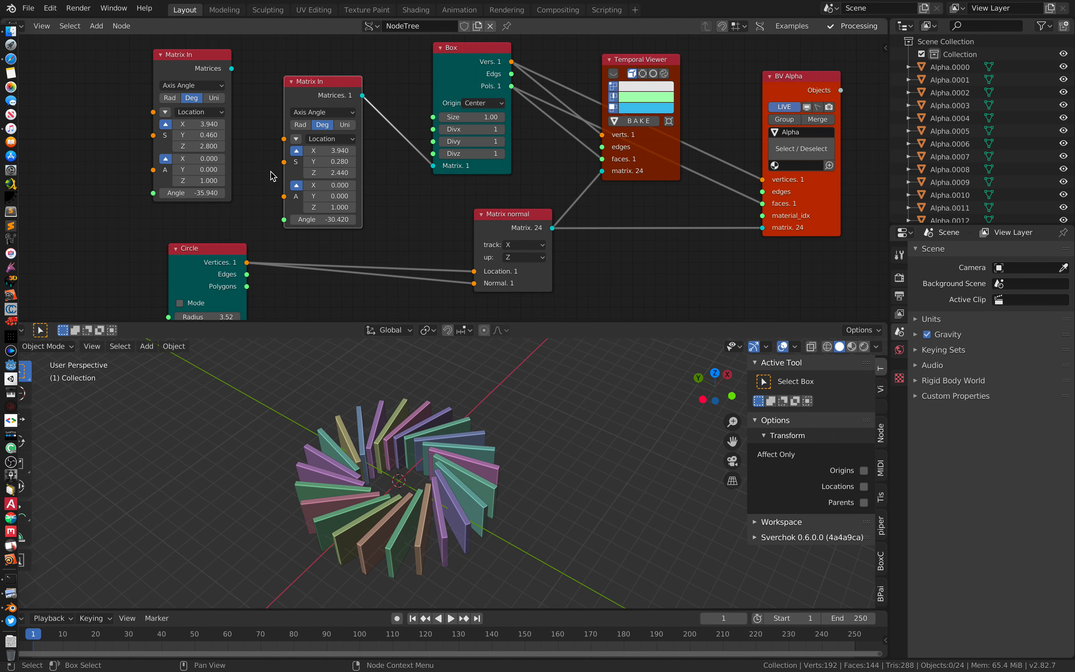
middle_drag(226, 75, 307, 111)
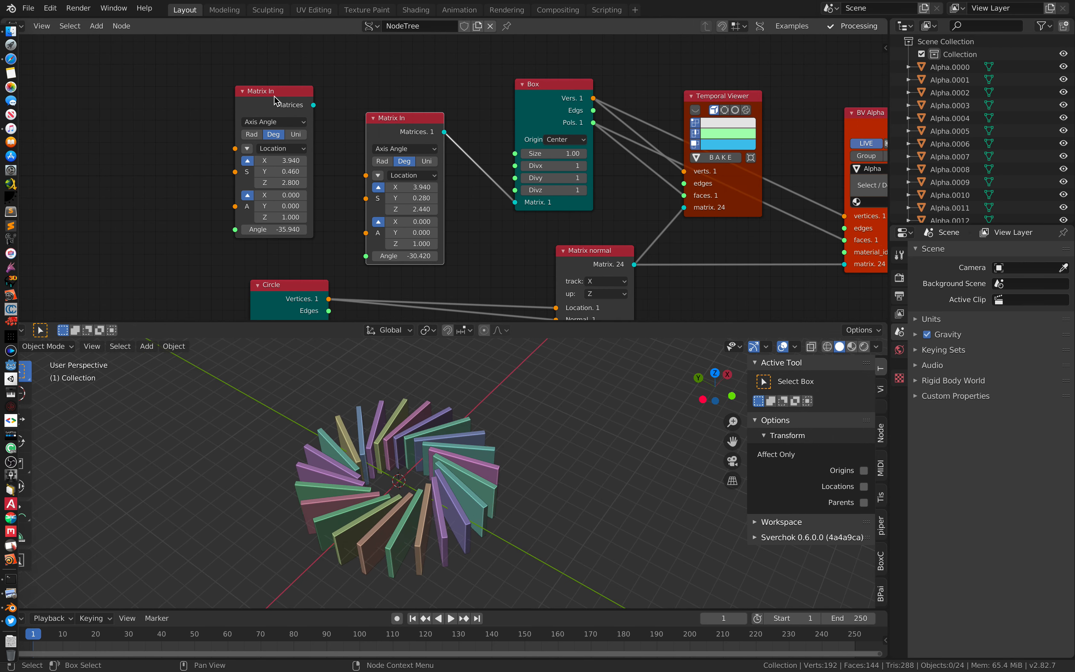
drag(275, 94, 221, 67)
drag(389, 116, 259, 122)
drag(227, 72, 154, 96)
middle_drag(181, 106, 175, 134)
drag(151, 120, 192, 86)
Insert a Matrix Multiply node before the Box node's matrix input and link both Matrix In nodes to A and B
key(alt+space)
text(matrix ma)
key(Return)
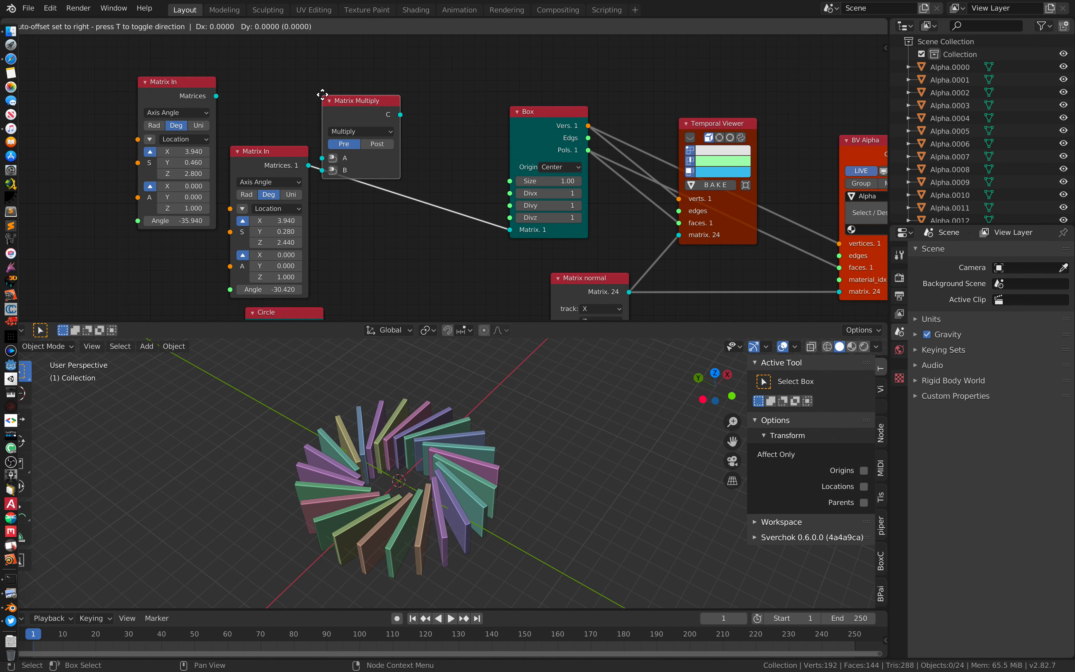
click(371, 189)
drag(216, 96, 357, 197)
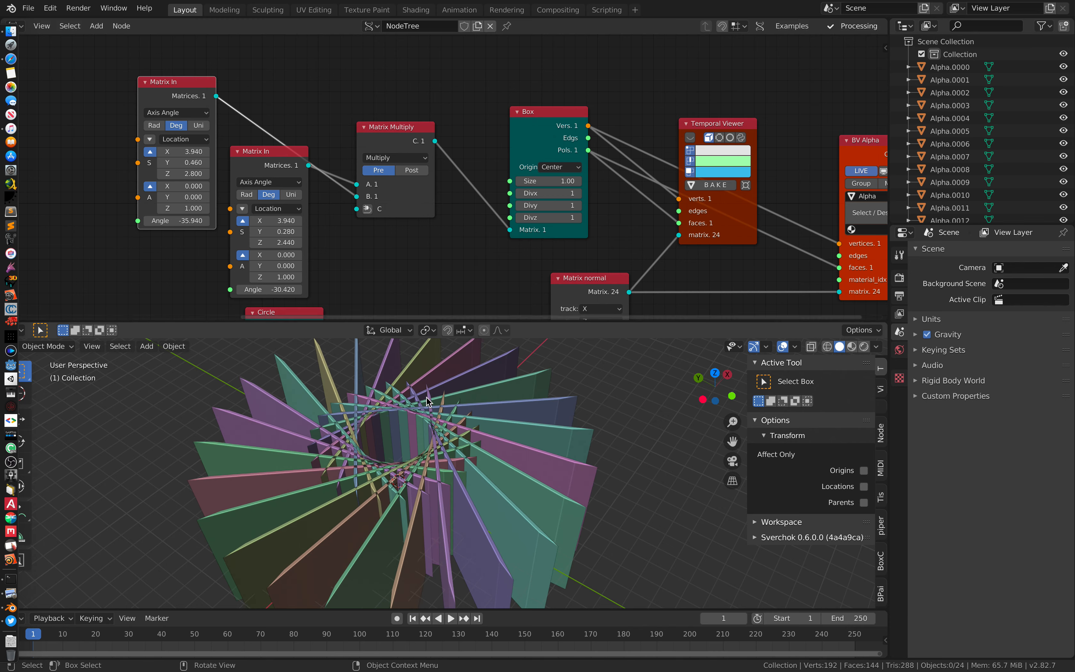
Set the scale of the Matrix In node feeding input A to Y 0.64 and Z 0.4
middle_drag(173, 82, 197, 46)
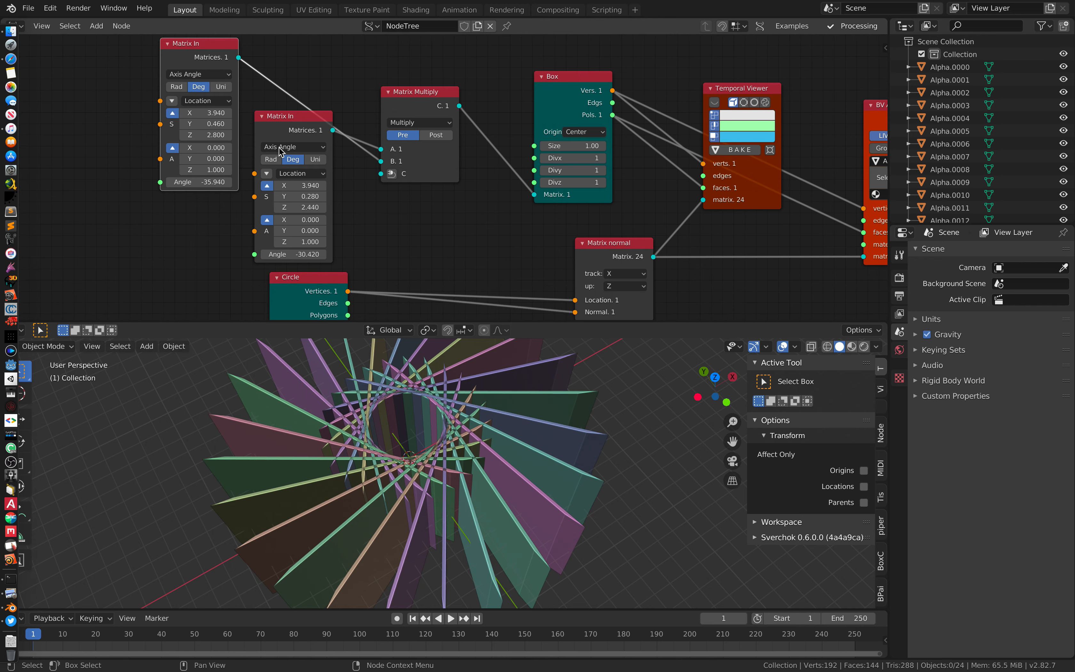
mouse_move(302, 208)
mouse_down()
mouse_move(281, 208)
mouse_move(302, 208)
mouse_up()
middle_drag(480, 410, 458, 420)
click(442, 433)
drag(310, 196, 351, 196)
Switch the Matrix Multiply node from Pre to Post, keeping Multiply as its operation
click(435, 135)
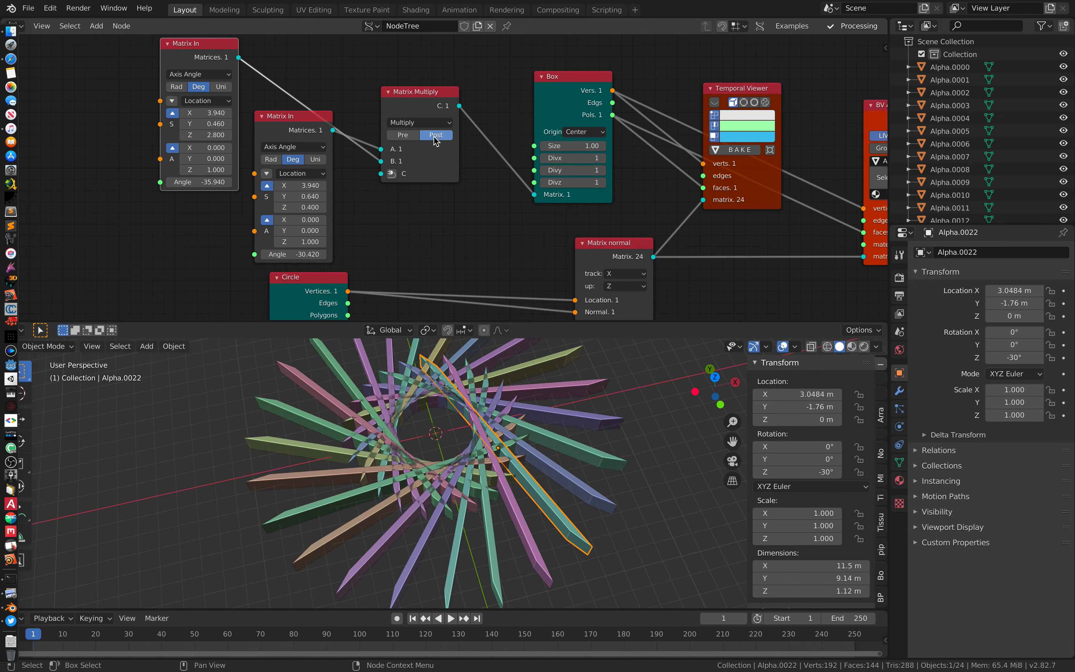
scroll(413, 128, up, 1)
click(412, 128)
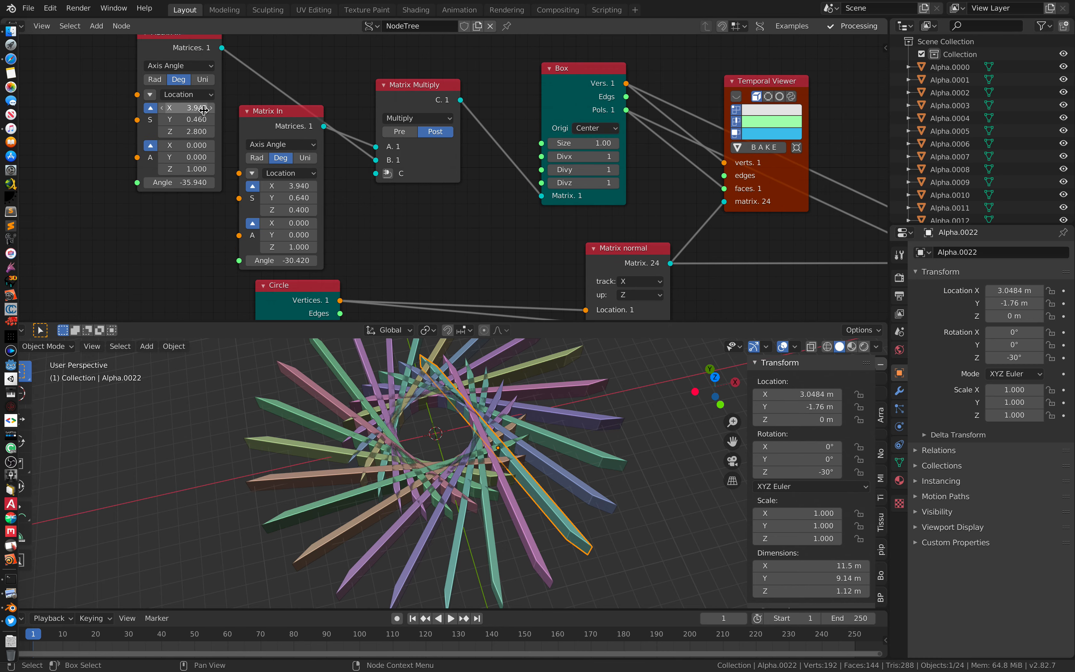
Replace the first Matrix In node with a new one feeding Matrix Multiply's B, with axis X 1, Y 0, Z 0 and angle 377.7 degrees
middle_drag(203, 110, 240, 126)
key(x)
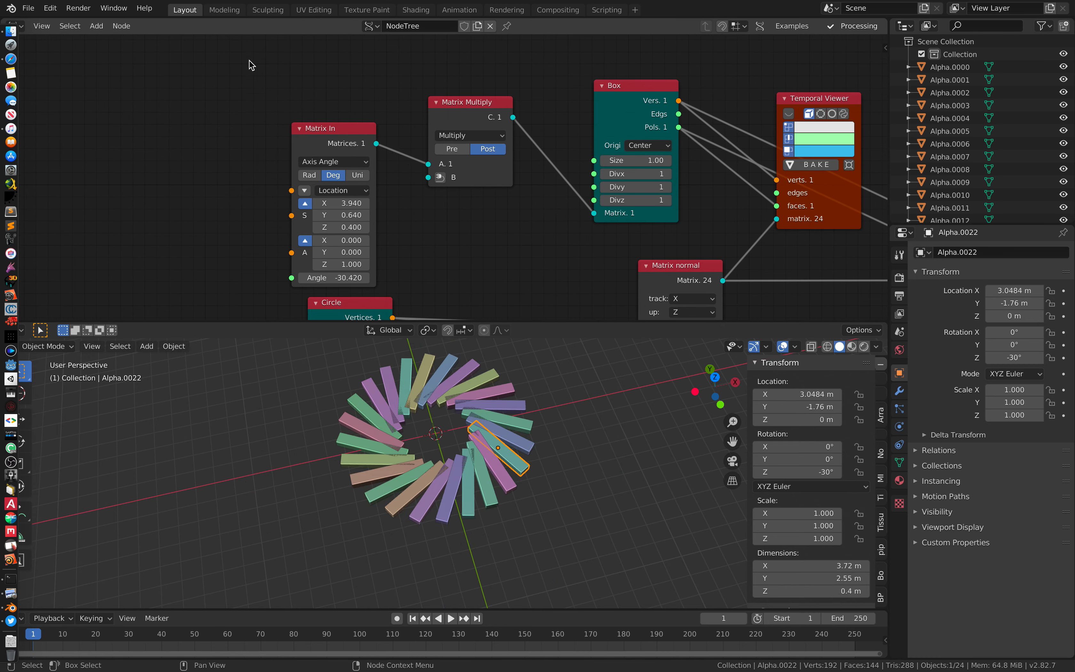
key(ctrl+z)
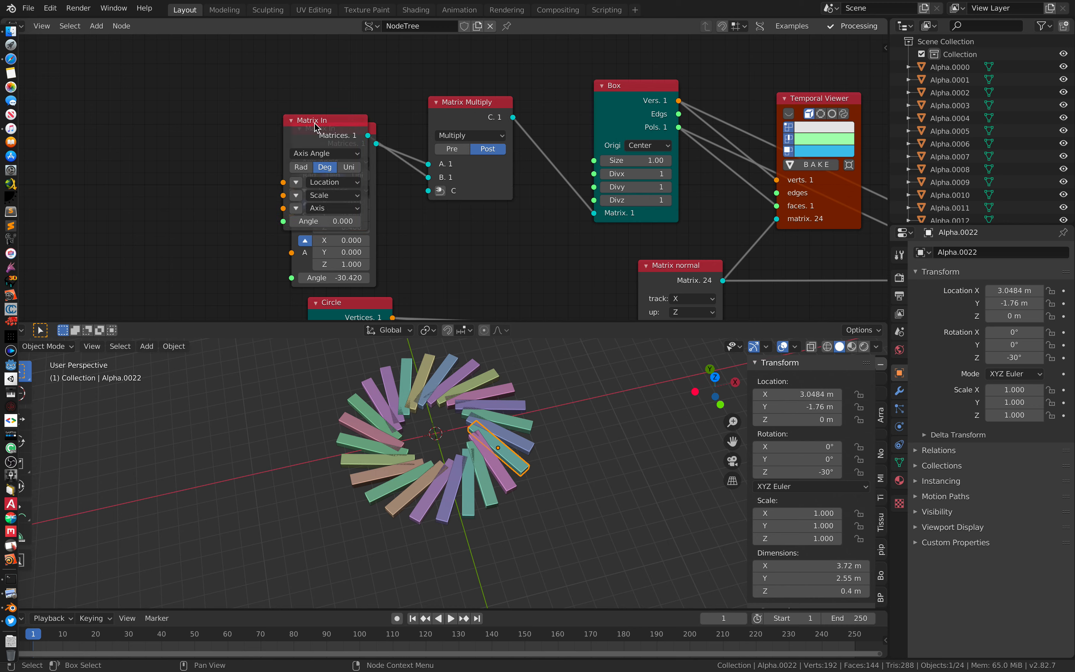
drag(283, 123, 181, 115)
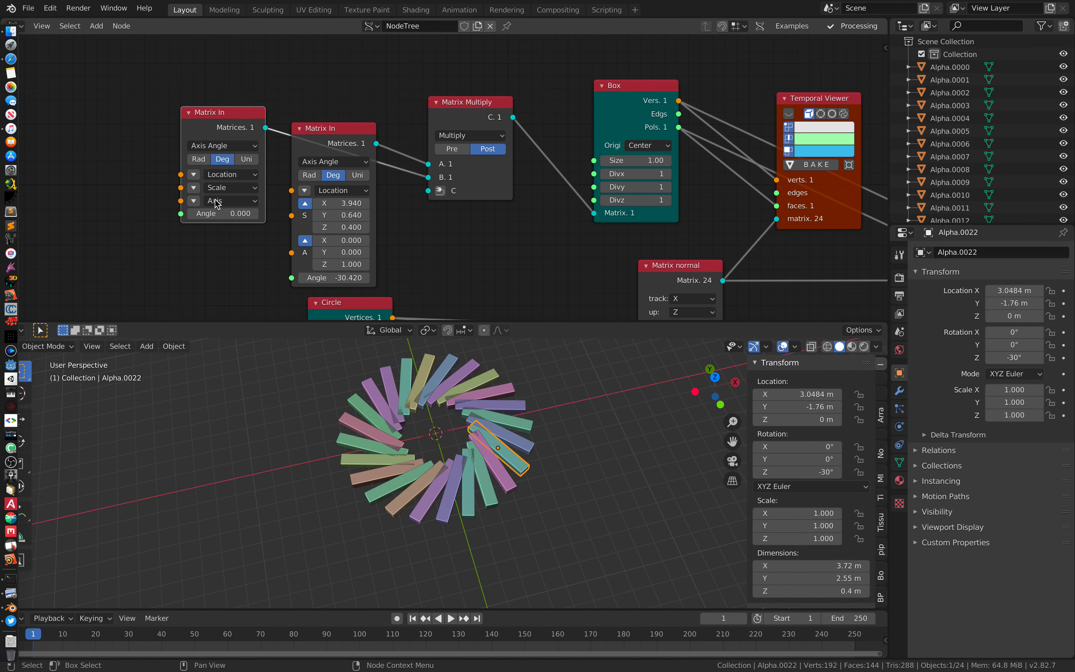
drag(222, 213, 207, 213)
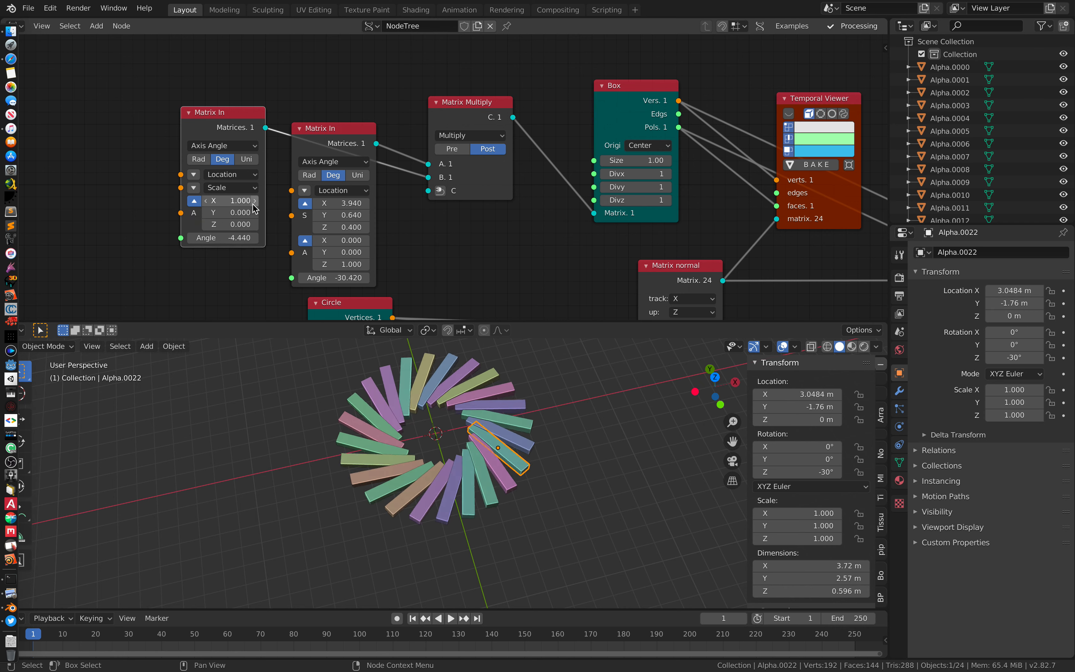
drag(224, 238, 395, 238)
Add a Frame info node and link its Current Frame output to the new Matrix In node's angle
middle_drag(87, 230, 152, 209)
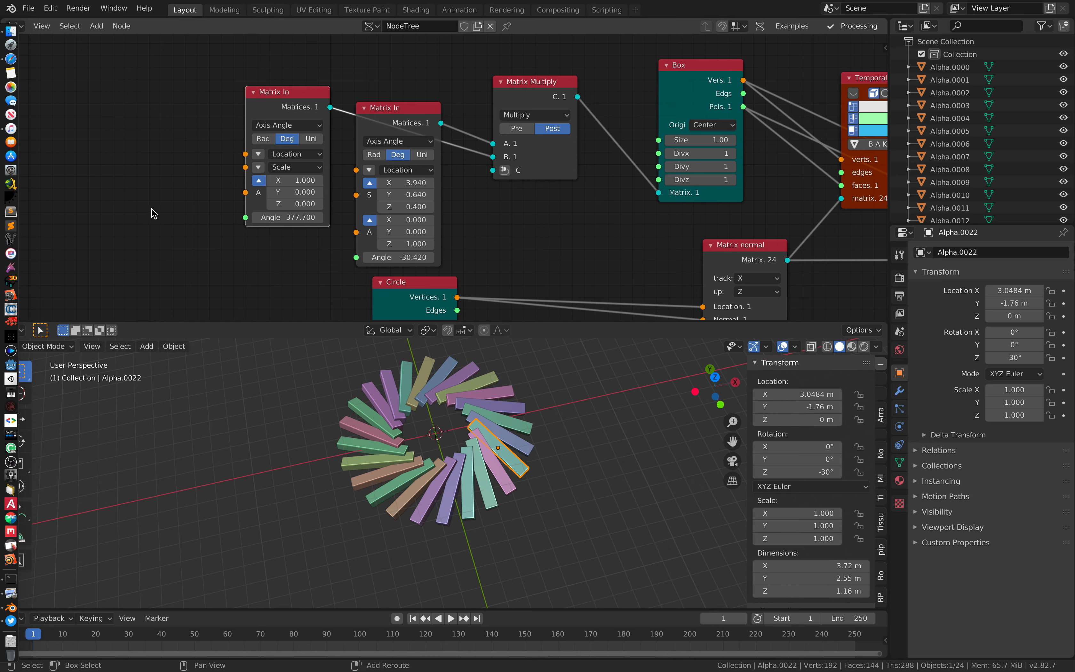
key(alt+space)
text(fr)
click(158, 283)
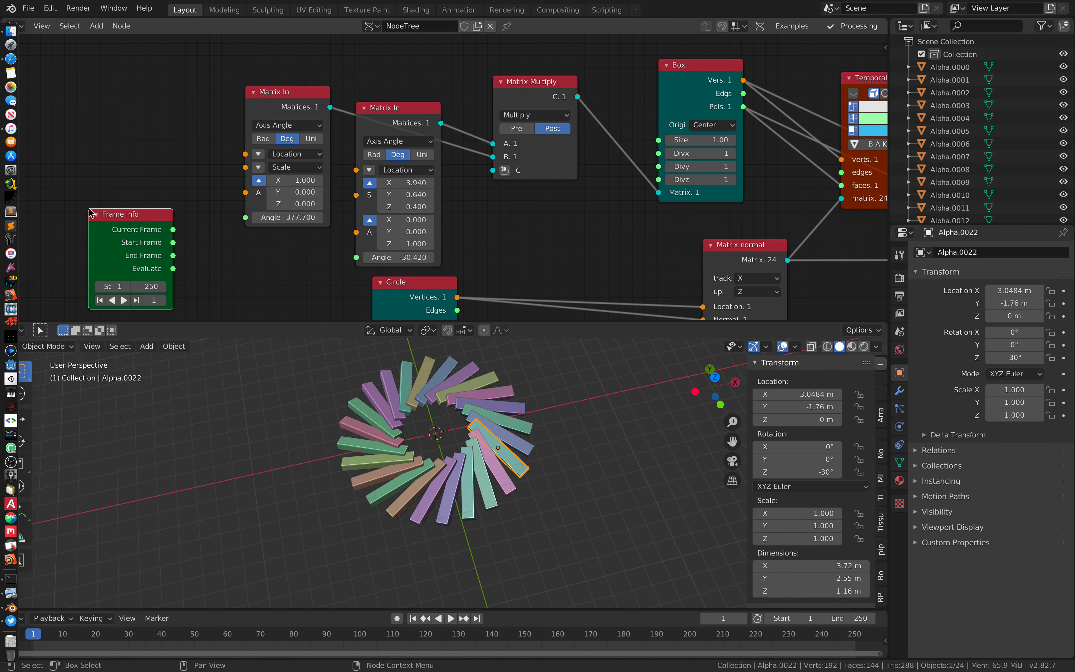
drag(252, 221, 251, 220)
drag(140, 218, 116, 217)
Insert a scalar math node set to Multiply between the Frame info node's Current Frame and the Matrix In angle
key(shift+a)
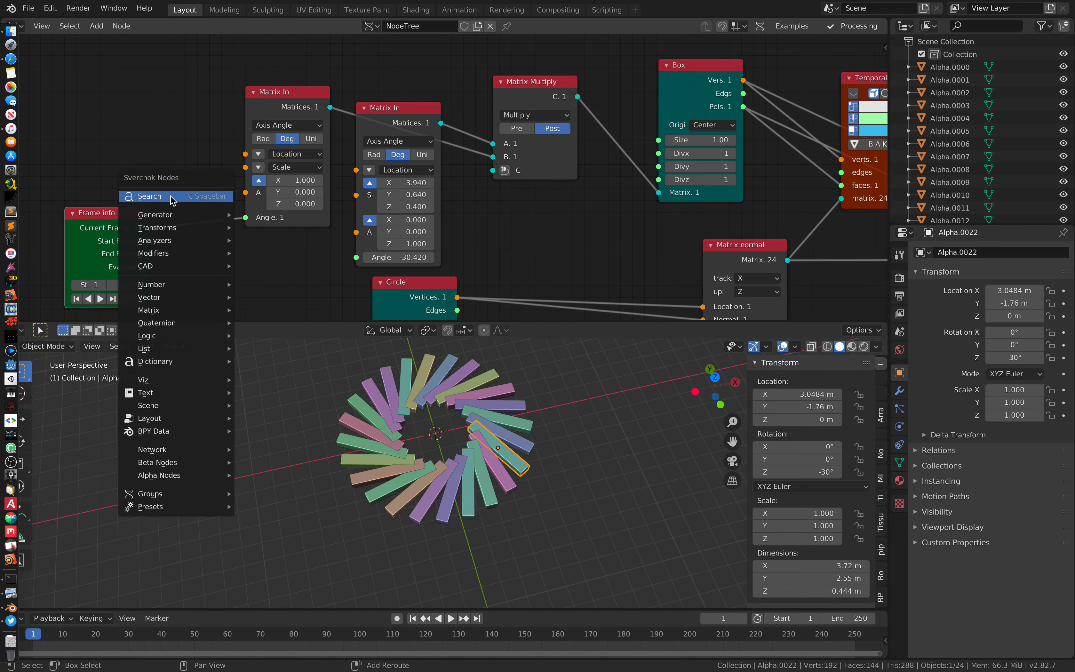
click(171, 197)
text(math)
key(Return)
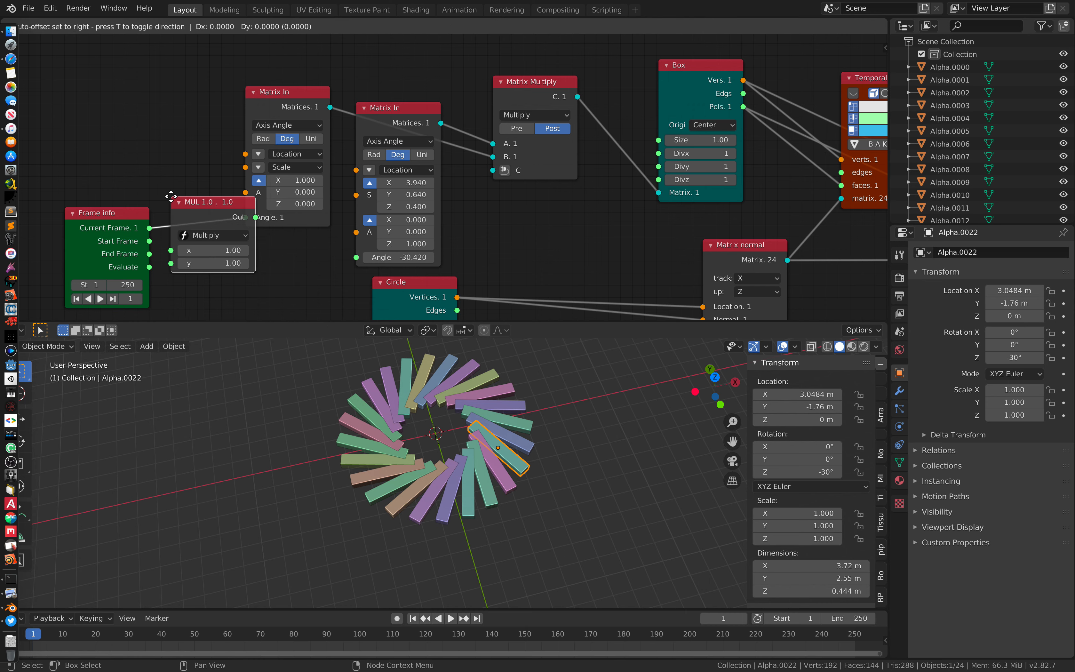
click(247, 259)
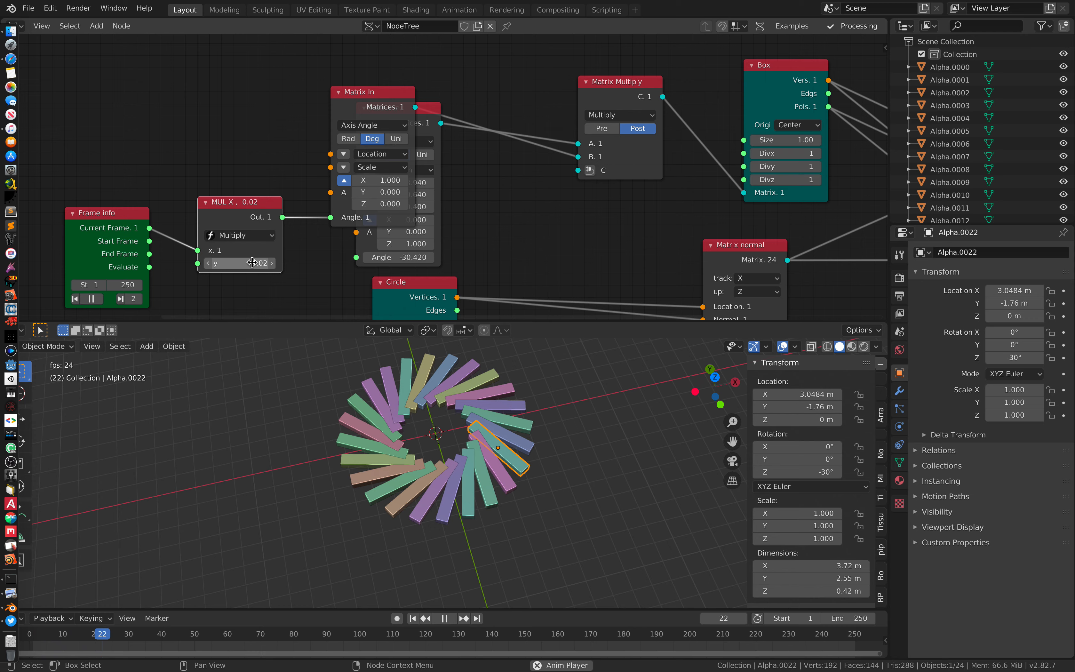
With the animation playing, set the math node's y to 1.67 and move it and its Matrix In node clear of overlaps
mouse_move(254, 263)
shift+mouse_down()
mouse_move(307, 263)
mouse_move(251, 263)
mouse_move(263, 264)
shift+mouse_up()
drag(260, 205, 235, 247)
drag(342, 92, 235, 78)
Examine the spinning boxes during playback from different angles, selecting several of them individually
click(478, 420)
middle_drag(499, 431, 516, 432)
click(481, 450)
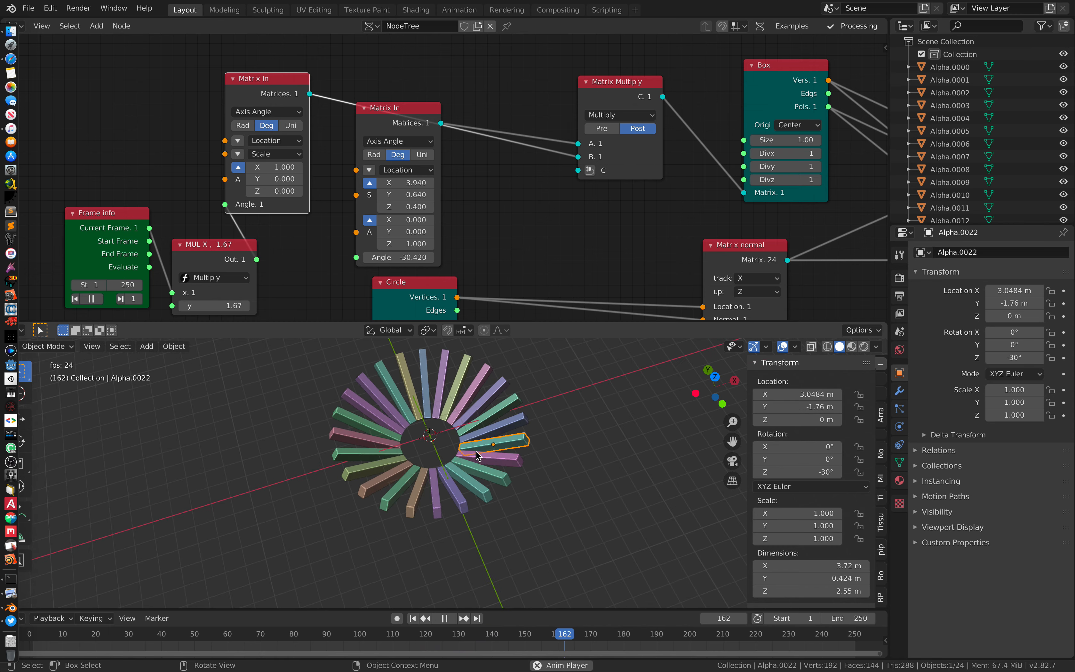
click(462, 412)
click(490, 446)
click(490, 449)
click(491, 450)
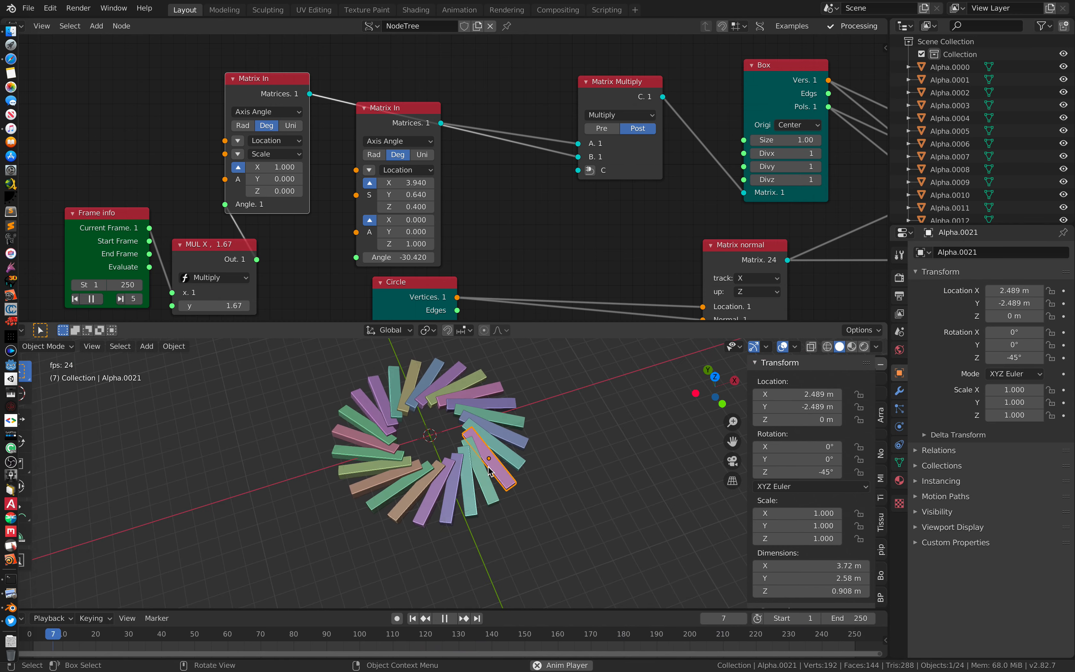
click(480, 473)
middle_drag(499, 457, 484, 444)
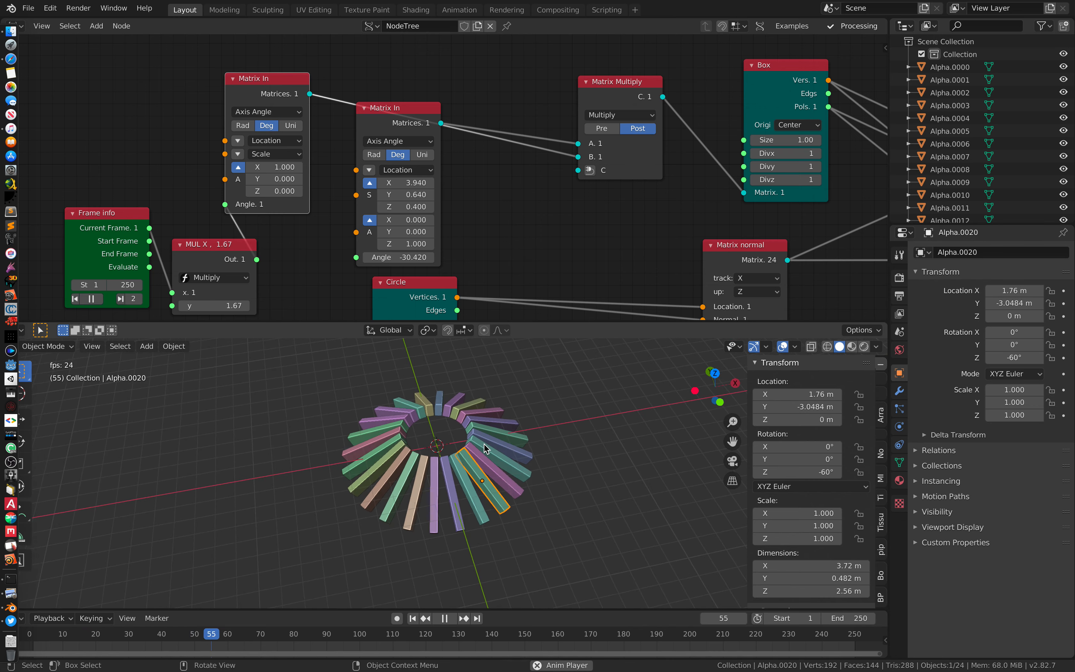
Move the Circle node closer to the Matrix normal node, clear of the Matrix In nodes
middle_drag(498, 249, 460, 177)
drag(394, 211, 524, 205)
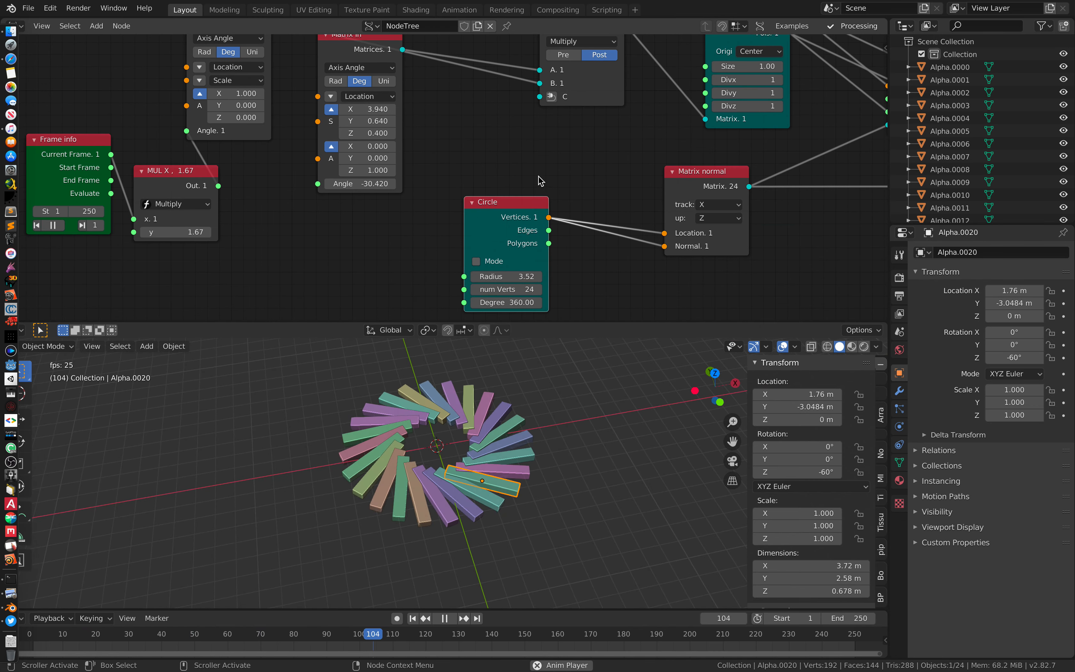
middle_drag(540, 180, 512, 184)
middle_drag(461, 229, 468, 250)
drag(476, 230, 504, 215)
middle_drag(507, 261, 494, 209)
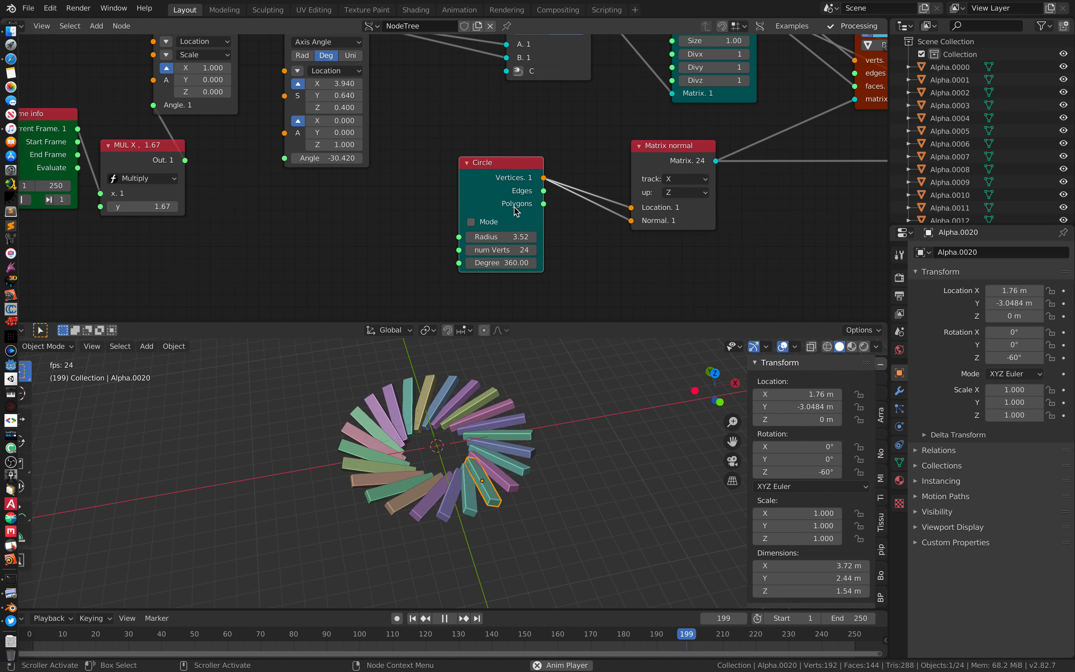
middle_drag(529, 186, 327, 222)
middle_drag(533, 209, 541, 391)
scroll(507, 240, down, 1)
scroll(506, 241, down, 2)
click(528, 161)
middle_drag(527, 161, 505, 29)
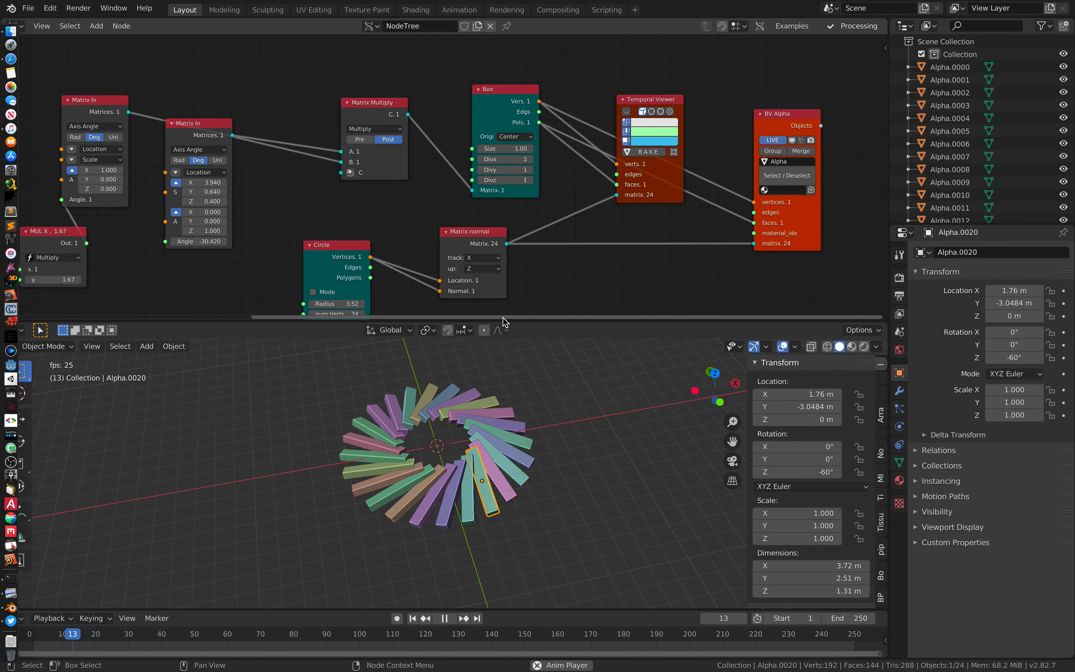
key(ctrl+s)
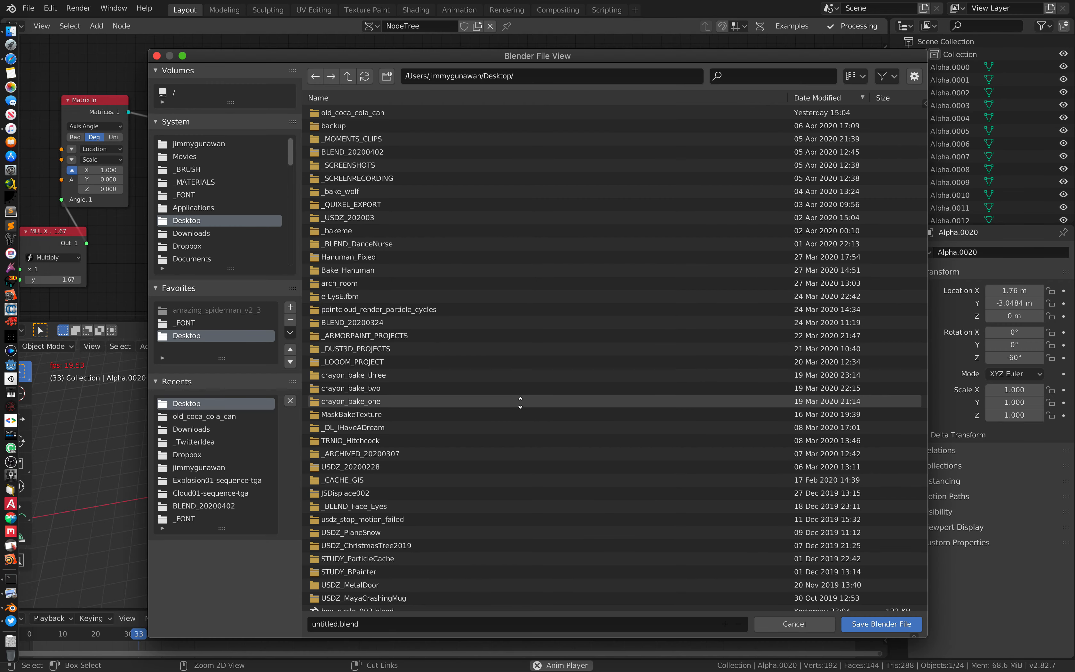
click(780, 624)
key(space)
middle_drag(569, 419, 566, 462)
key(s)
click(345, 532)
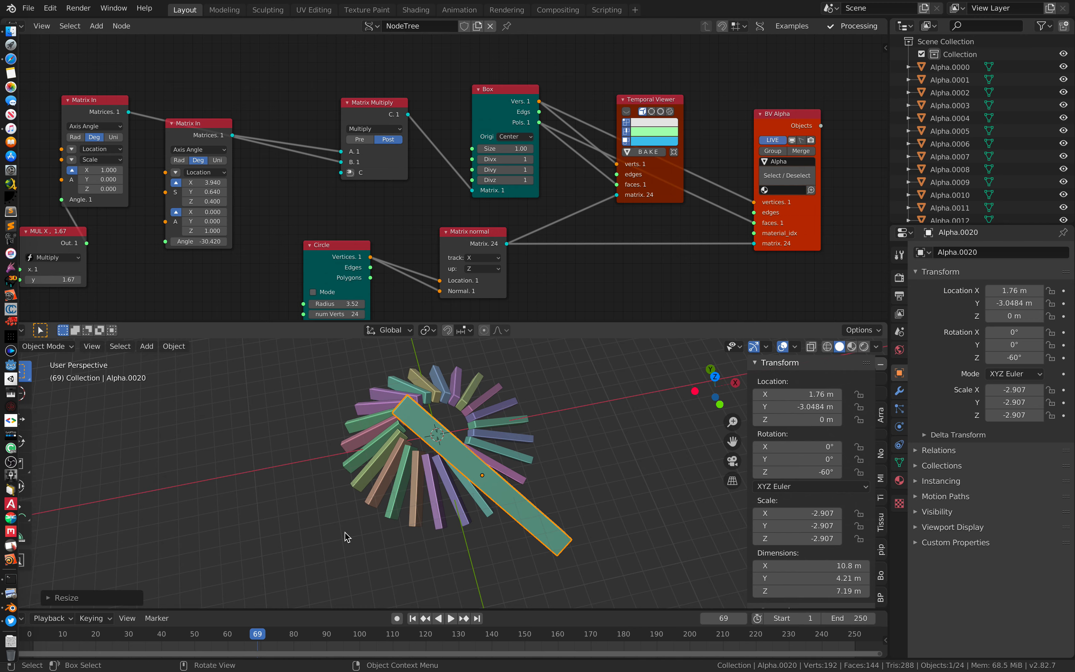
key(ctrl+s)
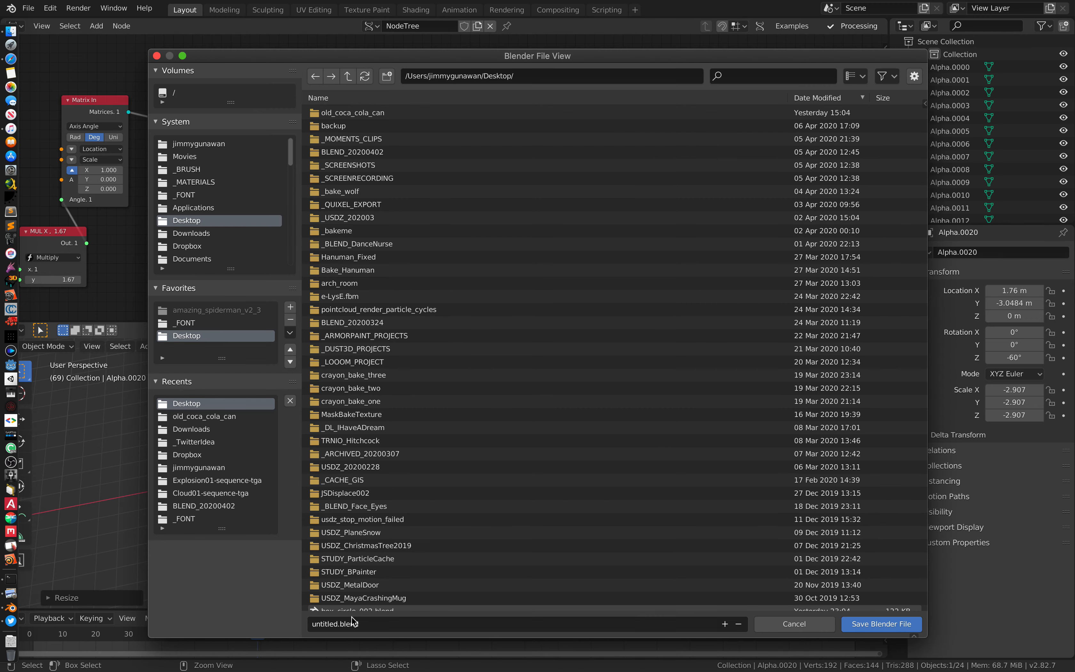
click(783, 625)
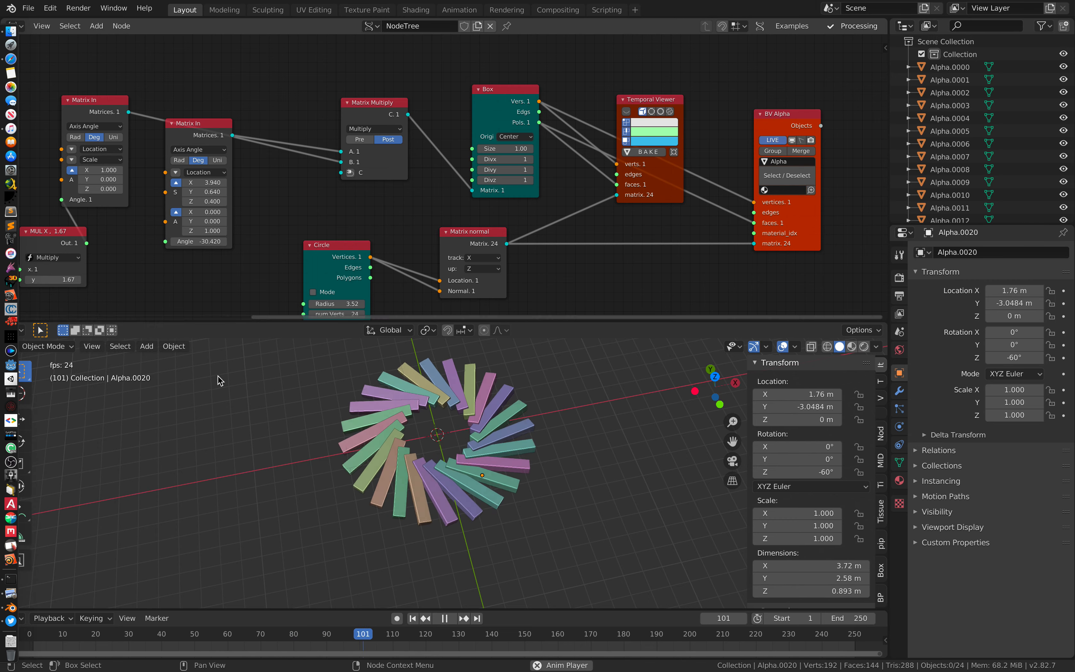
Stop the animation playback and save the project to the Desktop as circle_001.blend
key(space)
click(28, 8)
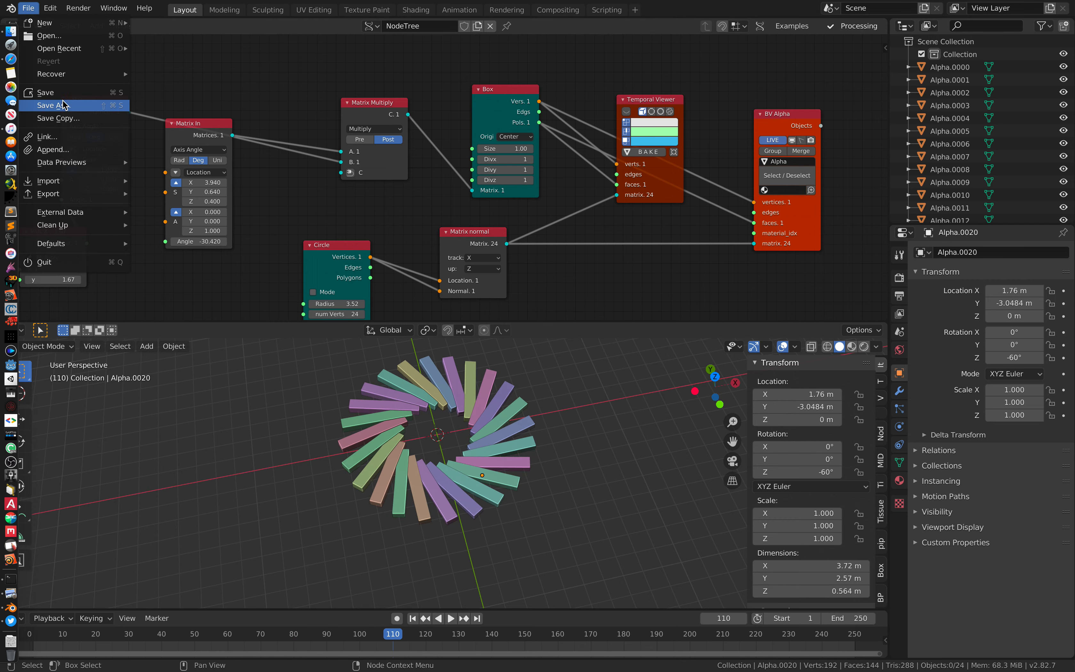
click(66, 107)
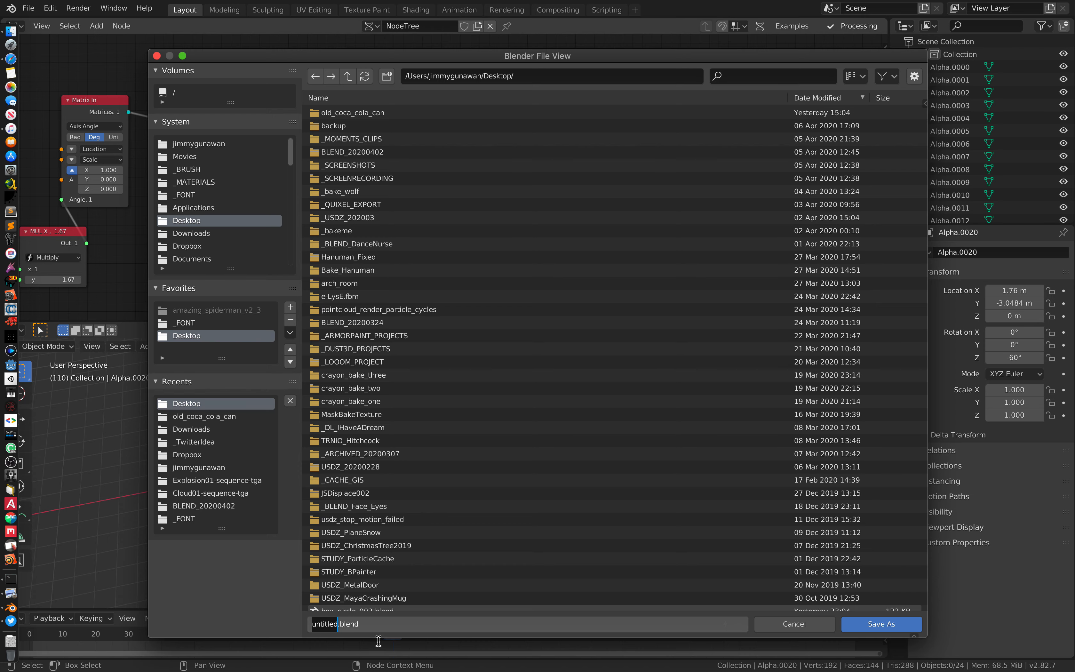
text(01)
key(Return)
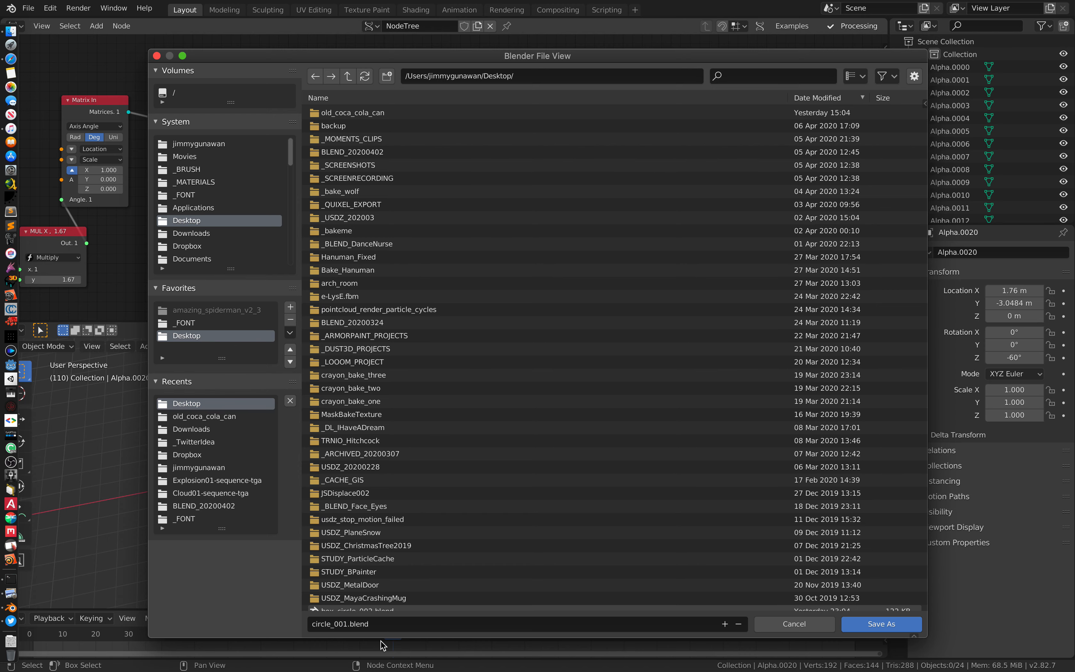
click(906, 624)
Delete the Temporal Viewer node from the node tree
middle_drag(587, 226, 531, 139)
click(674, 87)
key(x)
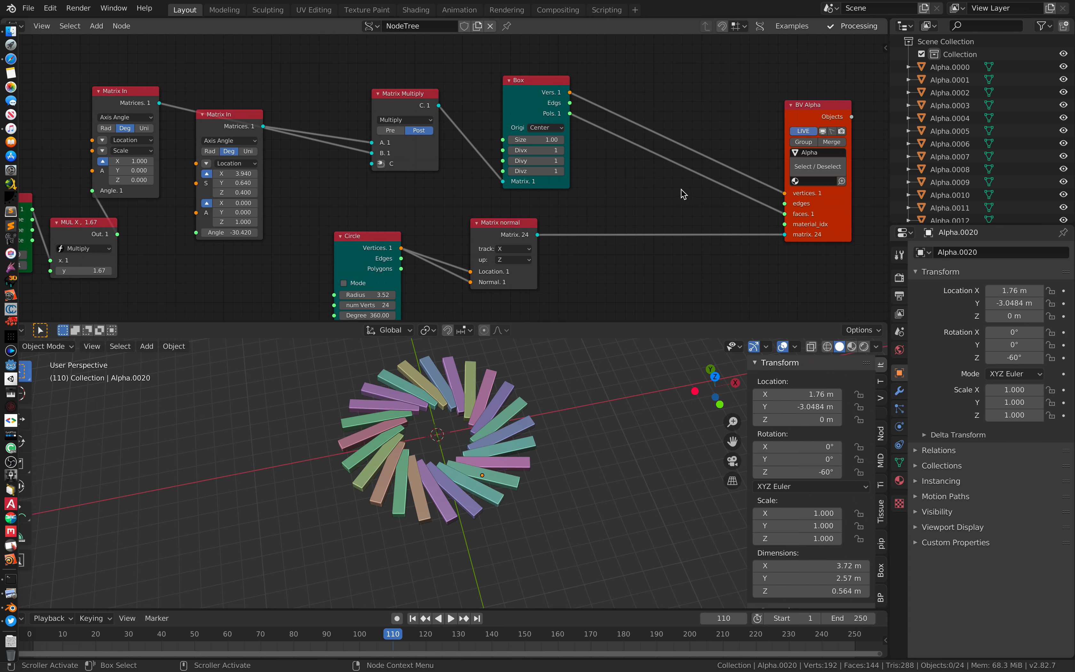
Rearrange the BV Alpha, Matrix normal, Matrix Multiply and Box nodes to open space between Box and BV Alpha
ctrl+scroll(533, 216, right, 1)
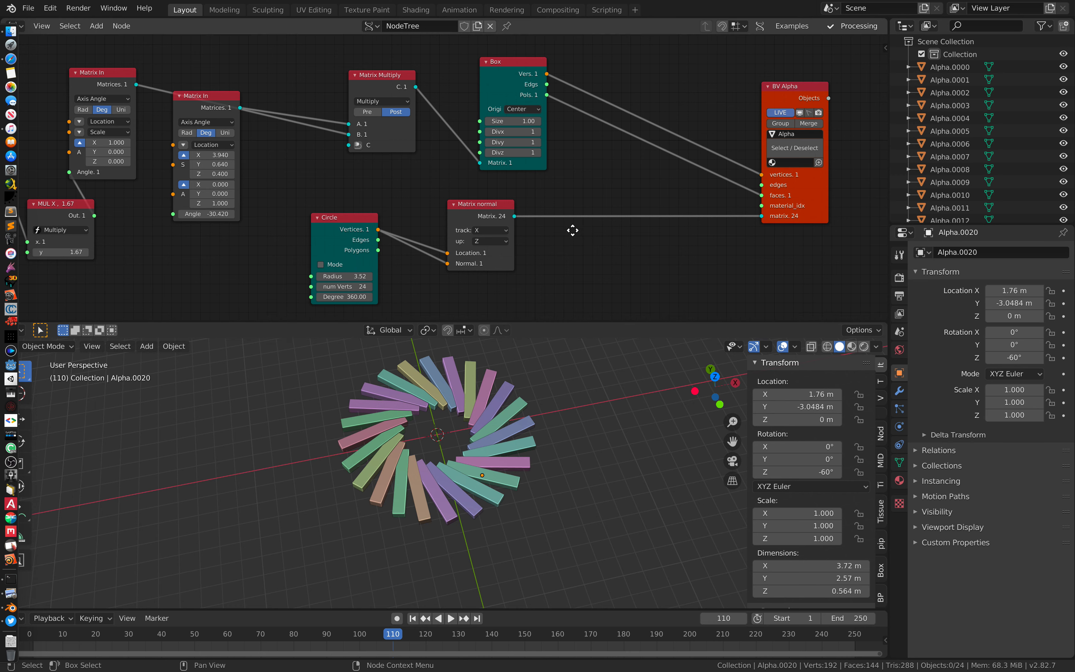
ctrl+scroll(622, 244, right, 4)
drag(698, 226, 695, 182)
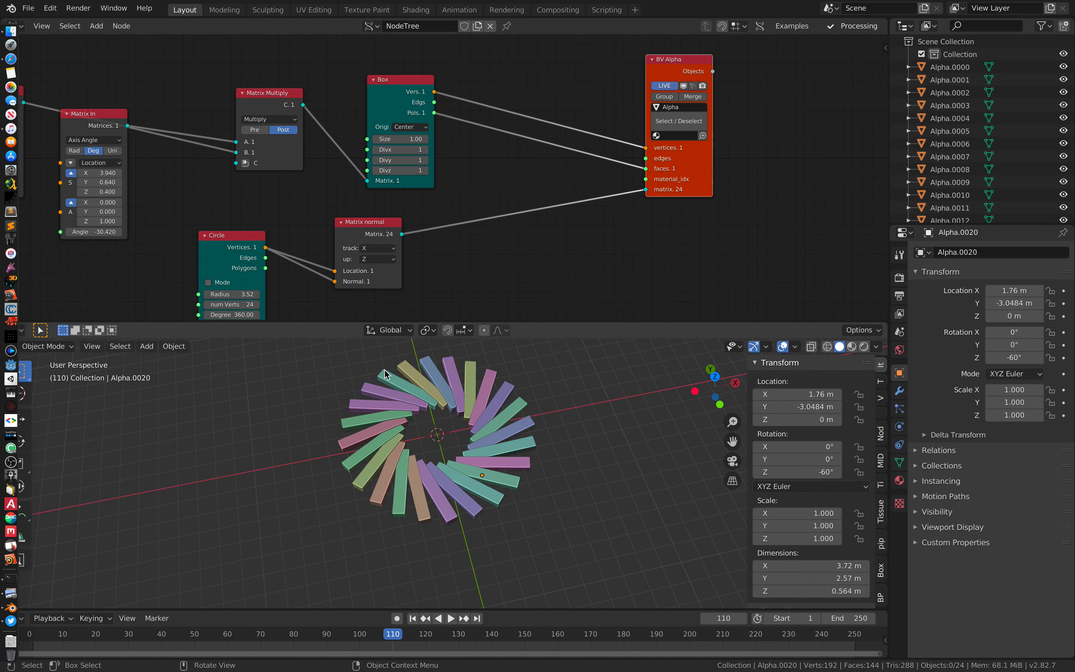
scroll(386, 274, up, 1)
drag(372, 252, 441, 255)
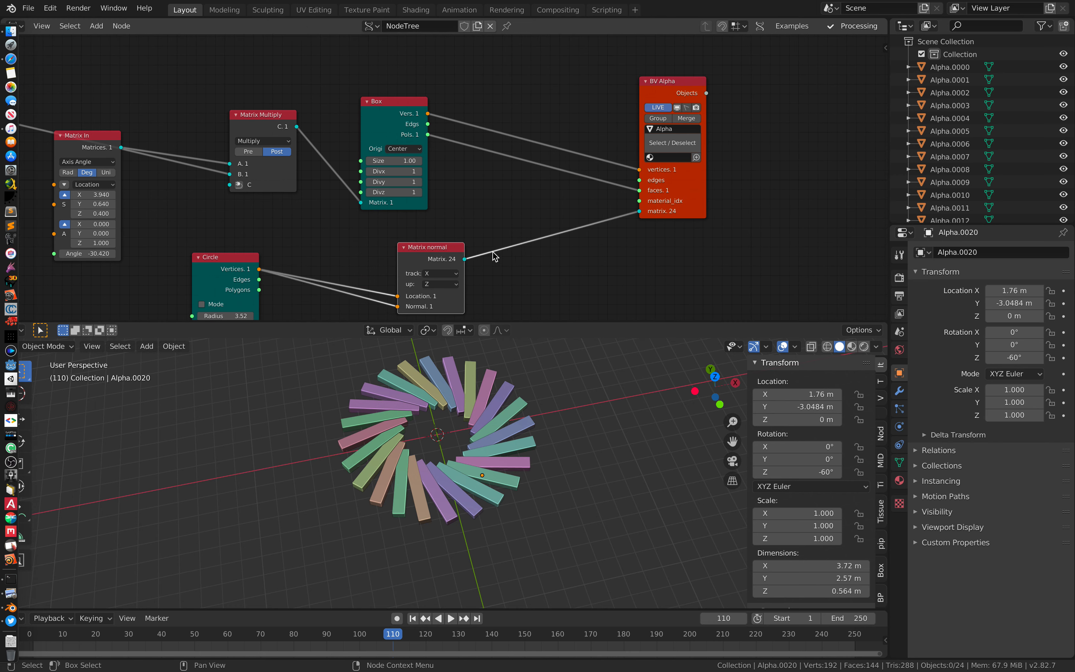
scroll(533, 235, right, 4)
drag(576, 215, 599, 201)
ctrl+scroll(595, 235, left, 1)
drag(297, 125, 239, 128)
ctrl+scroll(251, 122, left, 2)
middle_drag(507, 169, 491, 161)
drag(646, 198, 652, 190)
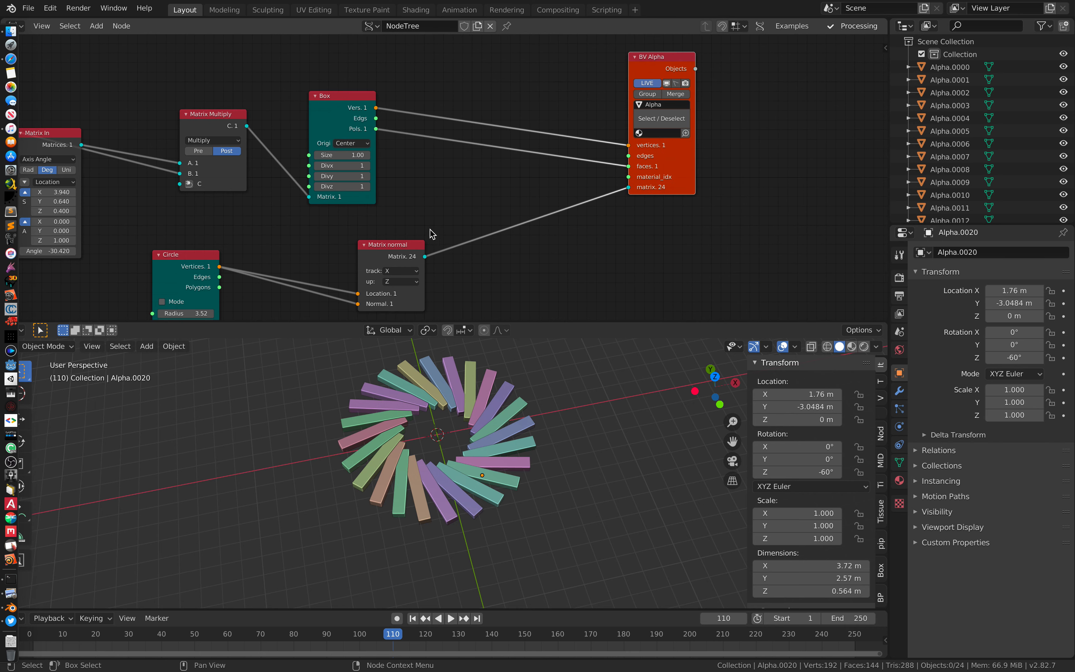
drag(429, 236, 383, 222)
Insert a Matrix Apply node between Box and BV Alpha for vertices and faces, fed by the Matrix normal node's matrices
key(shift+a)
click(538, 238)
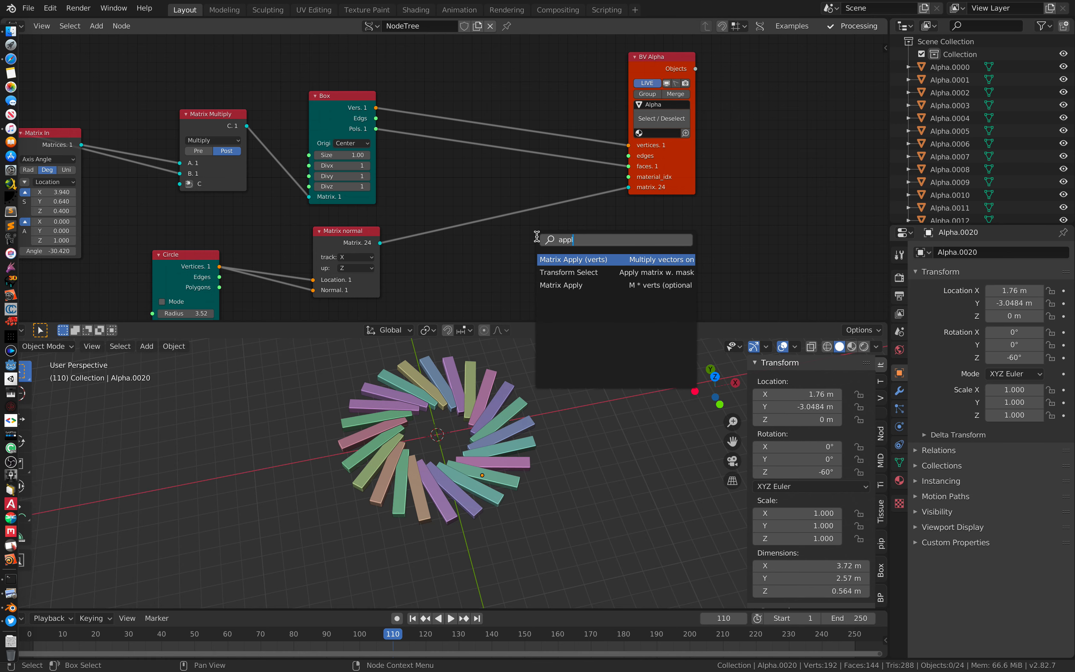
key(Return)
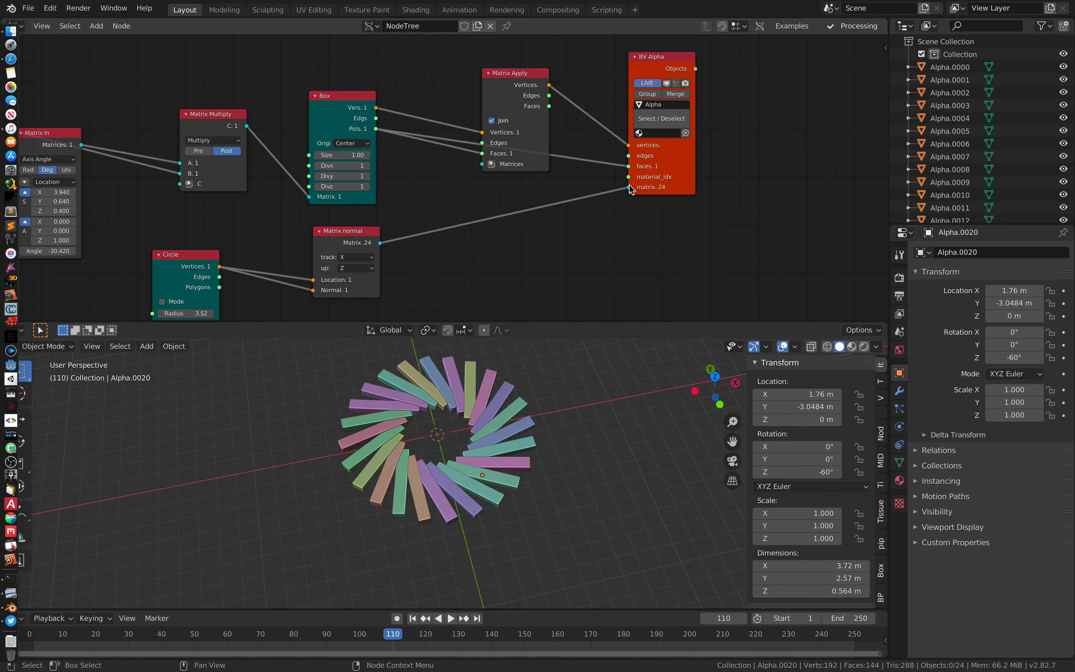
drag(484, 162, 484, 163)
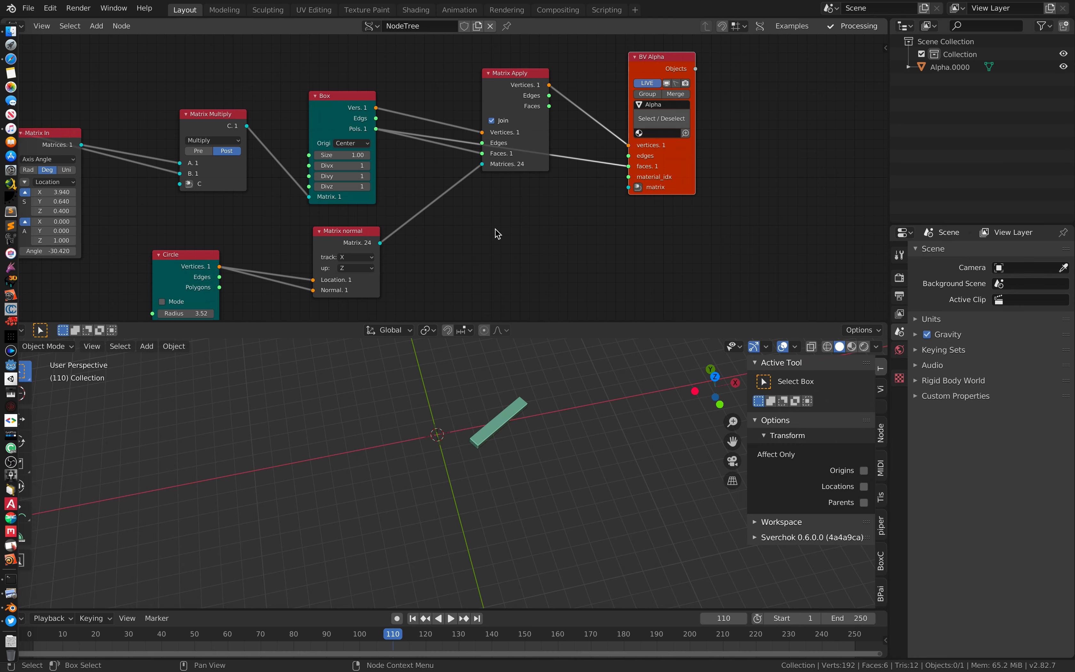
drag(523, 99, 510, 59)
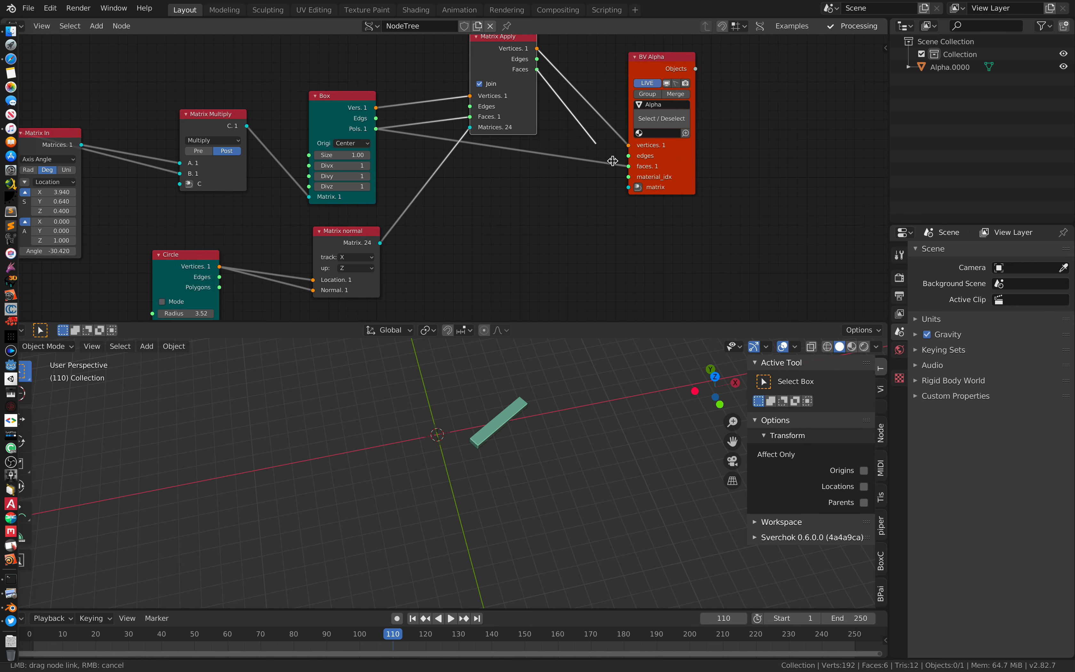
drag(631, 170, 629, 166)
middle_drag(422, 493, 461, 466)
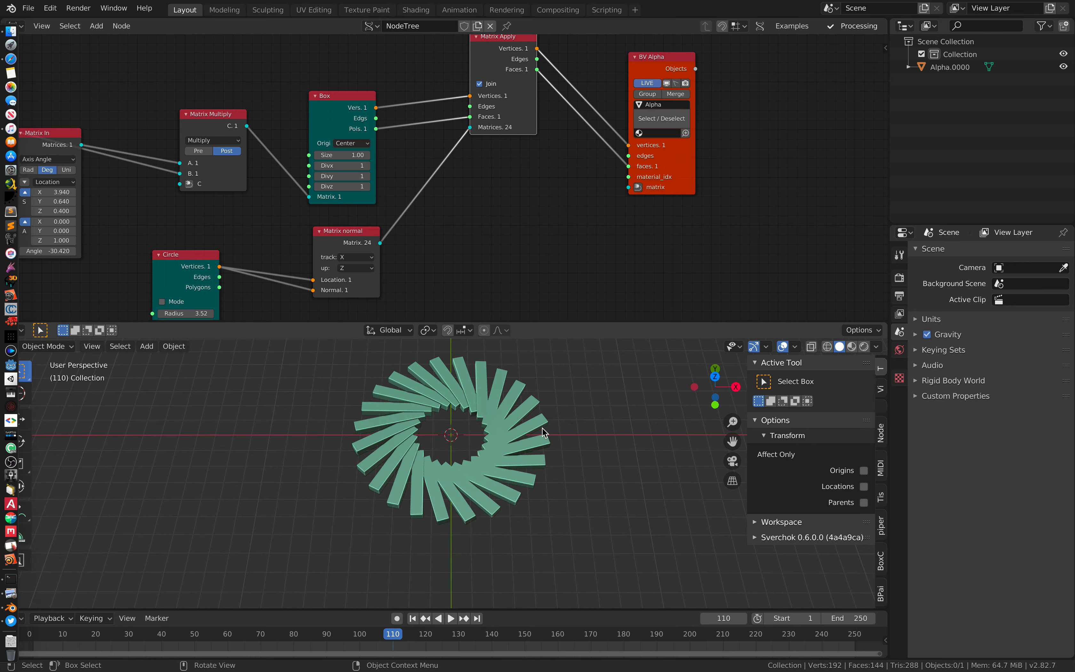
Add a second Circle node, connect its vertices to BV Alpha's matrix input and set its radius to 14.32
middle_drag(550, 247, 555, 264)
key(alt+space)
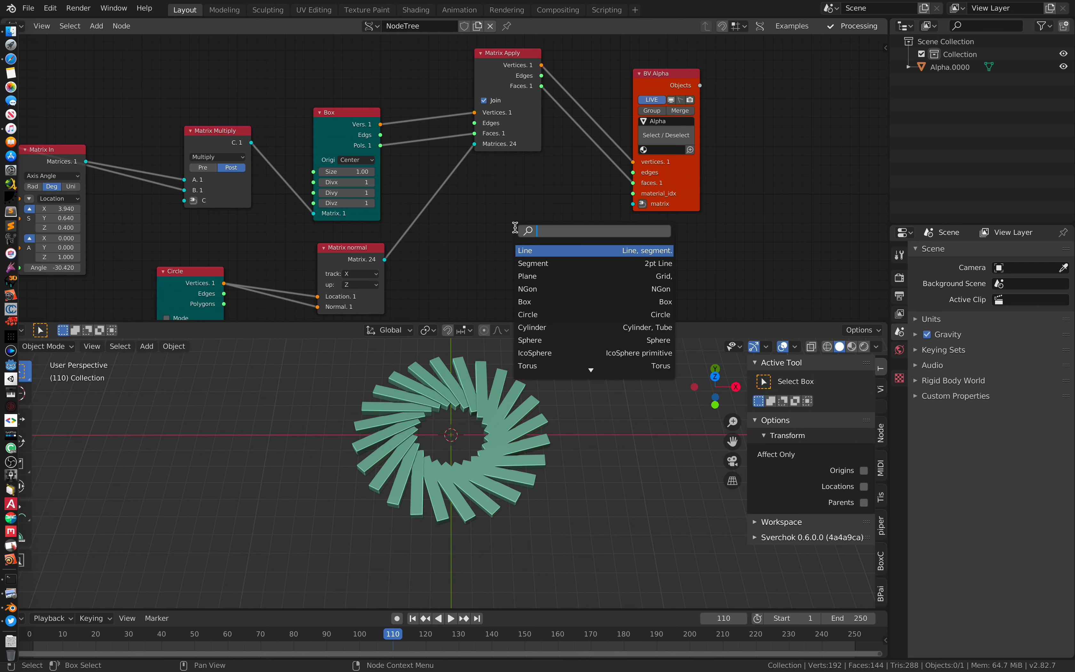
key(Return)
click(477, 211)
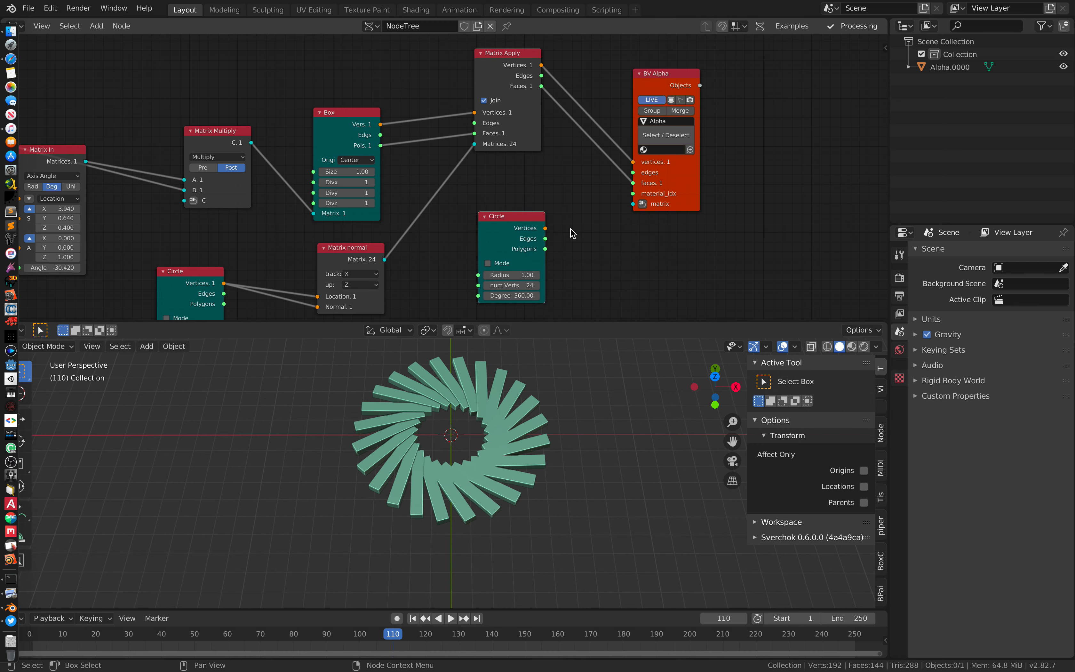
drag(656, 204, 712, 181)
drag(507, 276, 484, 328)
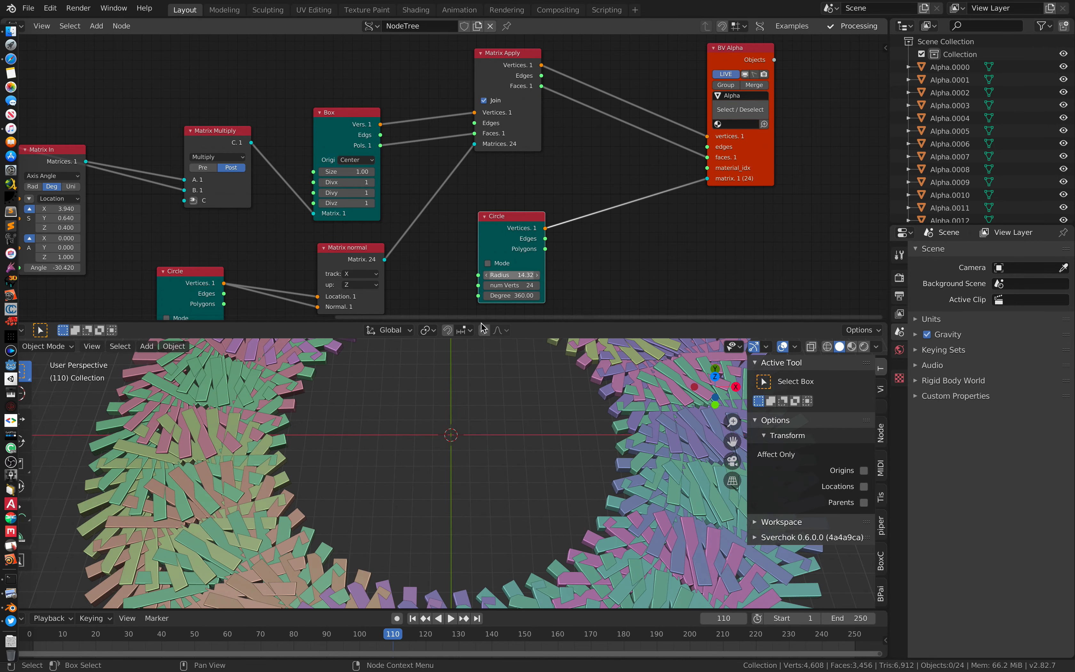
Play the animation to check the ring of box rings, stop it and save the file
scroll(462, 480, down, 5)
middle_drag(462, 480, 456, 467)
key(space)
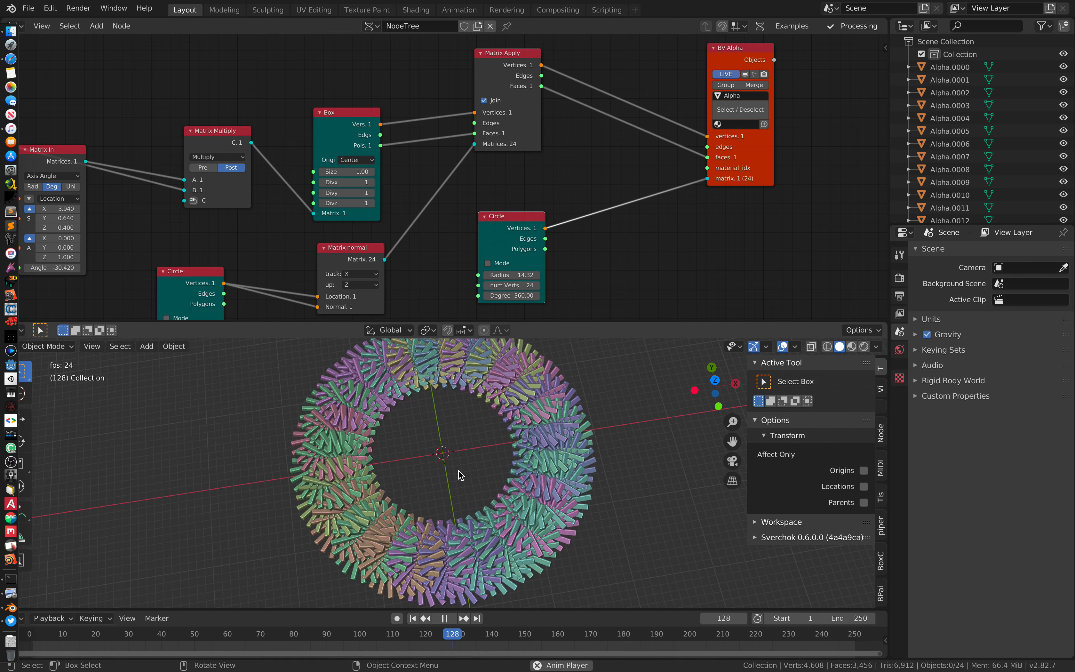
middle_drag(457, 460, 495, 446)
key(space)
key(ctrl+s)
Move the second Circle node closer to BV Alpha and set its radius to 14.02
middle_drag(518, 185, 587, 157)
drag(539, 217, 649, 190)
drag(640, 248, 600, 248)
Review the overlapping rings from another angle during playback, and save the file again
key(space)
middle_drag(561, 403, 525, 461)
key(space)
key(ctrl+s)
Move the Matrix Multiply and Box nodes to space out the upper row of the node tree
middle_drag(340, 195, 402, 179)
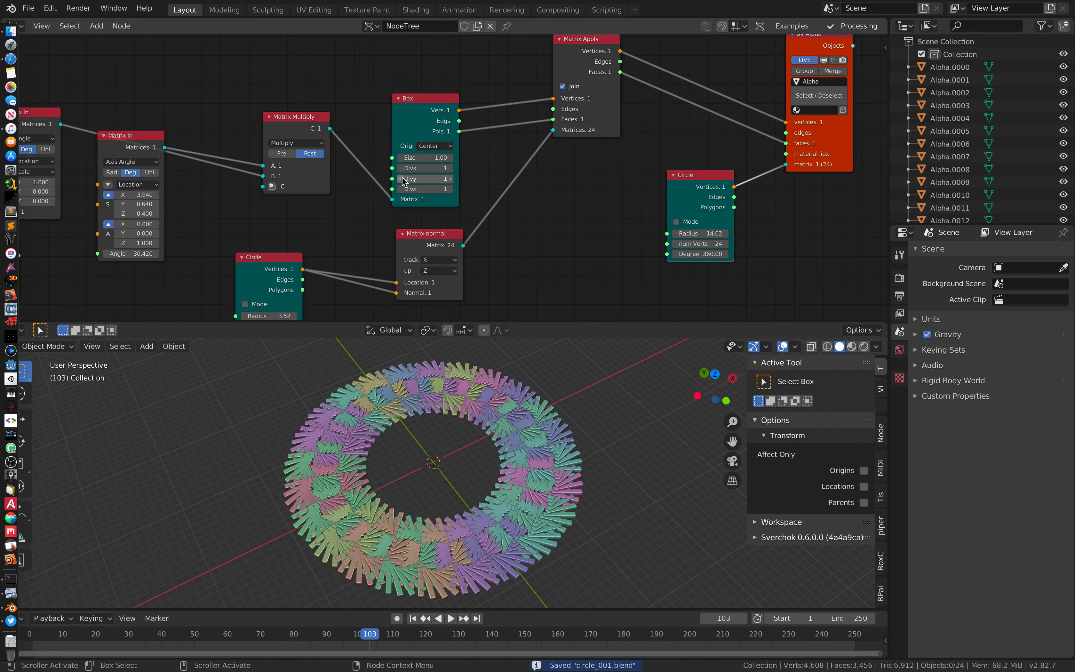
drag(319, 117, 311, 98)
drag(435, 100, 420, 66)
middle_drag(400, 78, 413, 170)
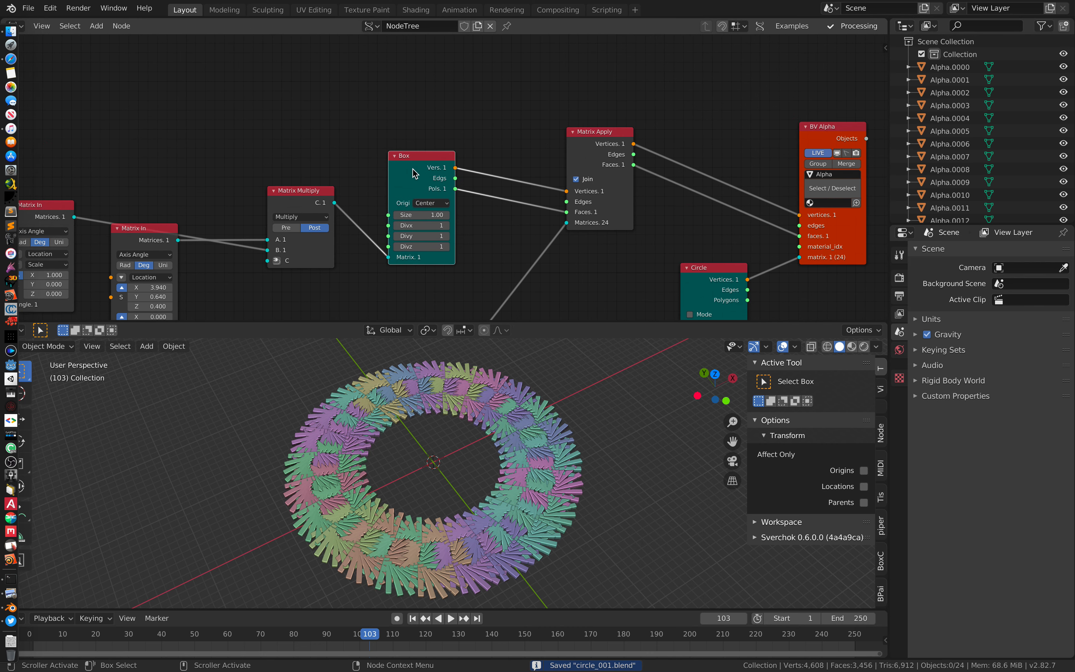
drag(413, 170, 391, 127)
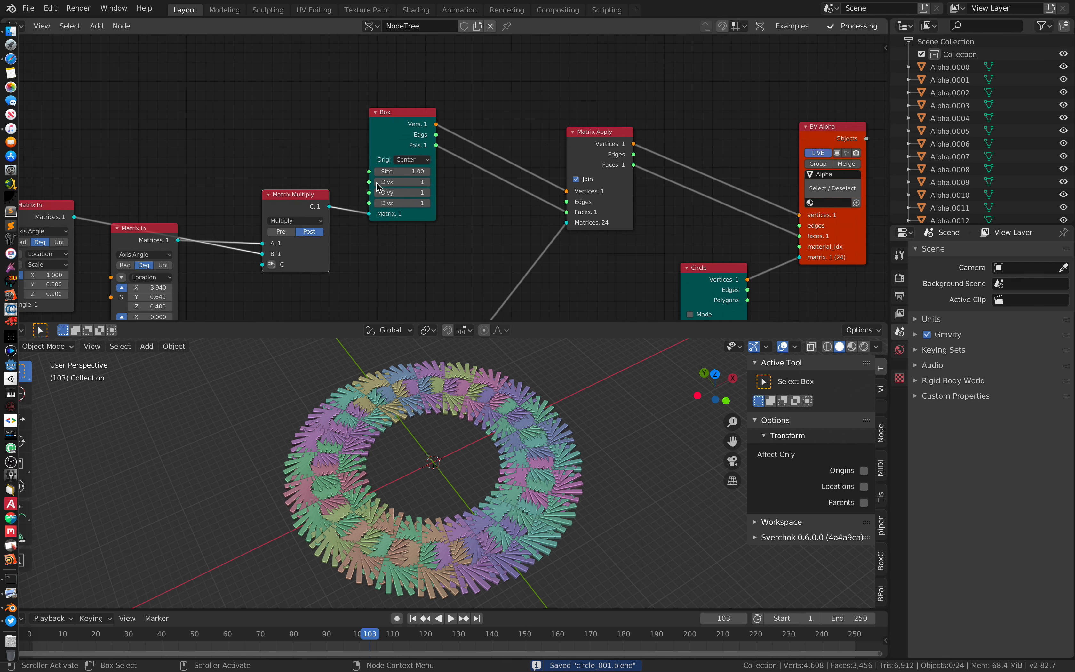
middle_drag(375, 186, 289, 168)
middle_drag(490, 230, 489, 164)
Set the radius of the Circle node feeding BV Alpha to 28.78, and deselect all objects in the viewport
click(524, 396)
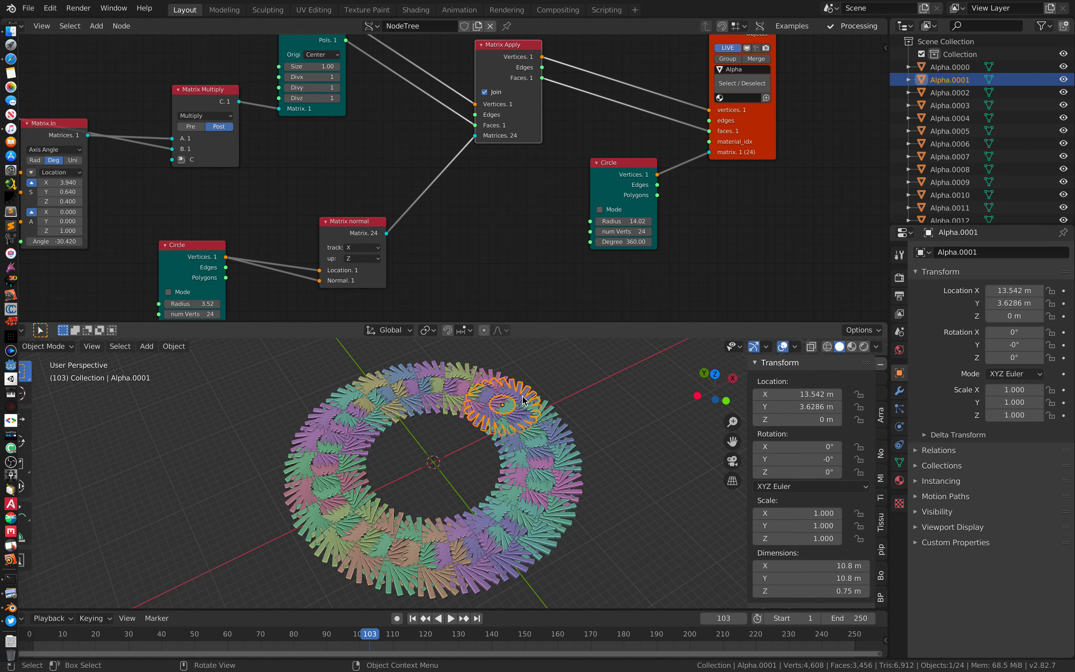
middle_drag(524, 392, 519, 406)
drag(627, 221, 825, 221)
scroll(519, 437, down, 1)
scroll(519, 436, down, 1)
shift+middle_drag(587, 362, 533, 413)
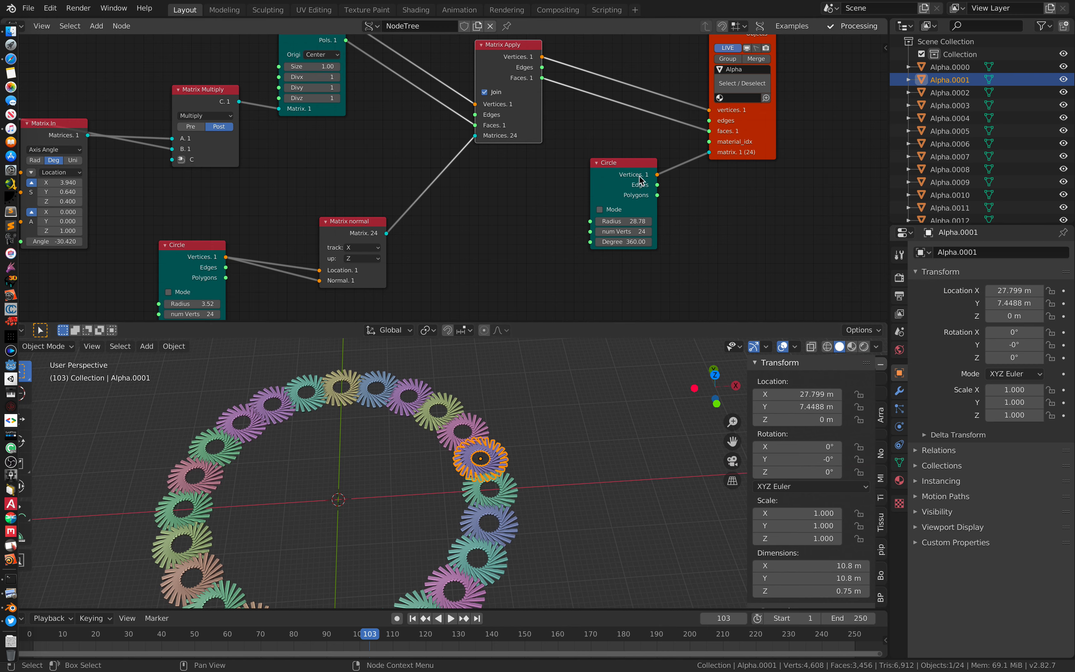
middle_drag(624, 175, 547, 167)
middle_drag(538, 434, 510, 464)
key(a)
key(alt+a)
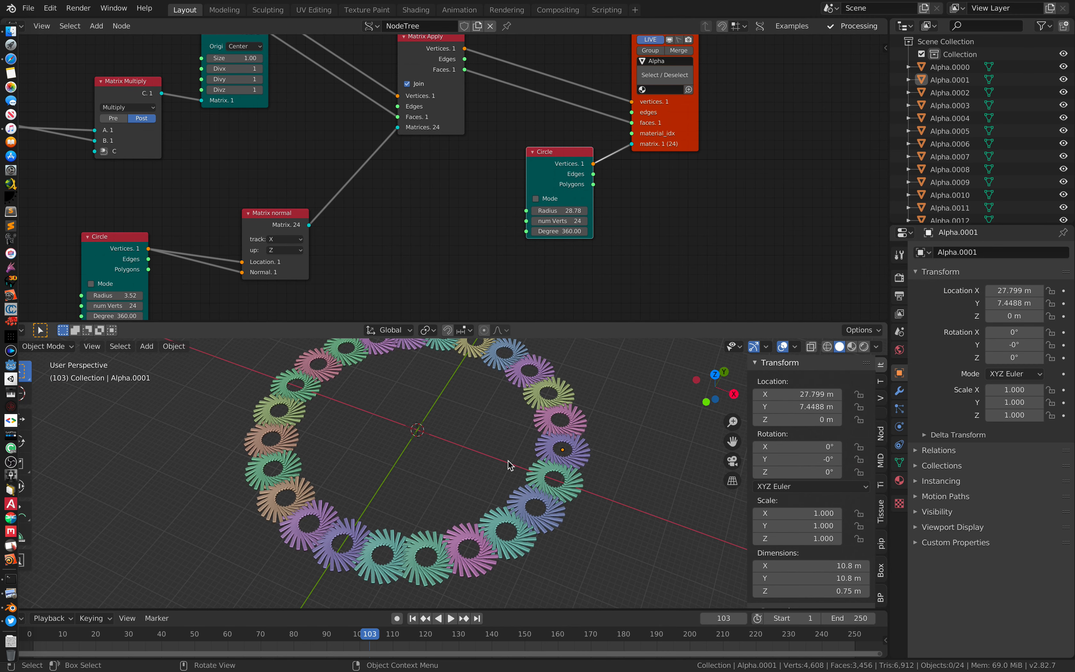
Shift the BV Alpha node slightly away from the second Circle node and save the file
middle_drag(592, 244, 538, 268)
middle_drag(526, 438, 494, 447)
drag(621, 152, 637, 134)
mouse_move(492, 420)
middle_down()
mouse_move(477, 408)
mouse_move(512, 379)
mouse_move(486, 430)
middle_up()
key(ctrl+s)
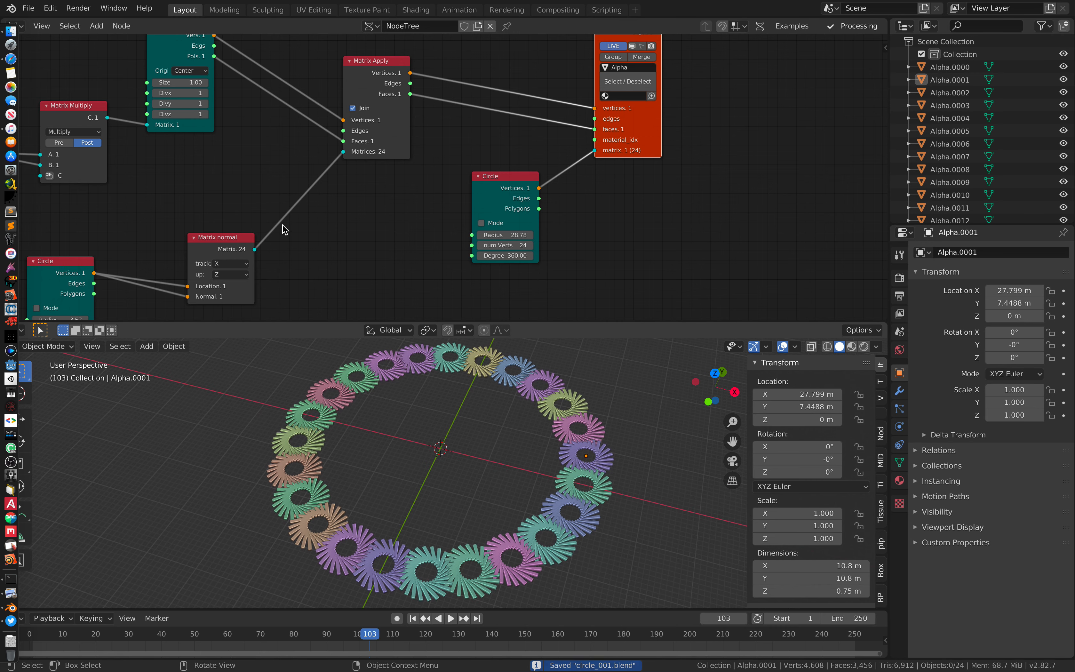
Open the recent file box_circle_002.blend
click(29, 10)
mouse_move(76, 49)
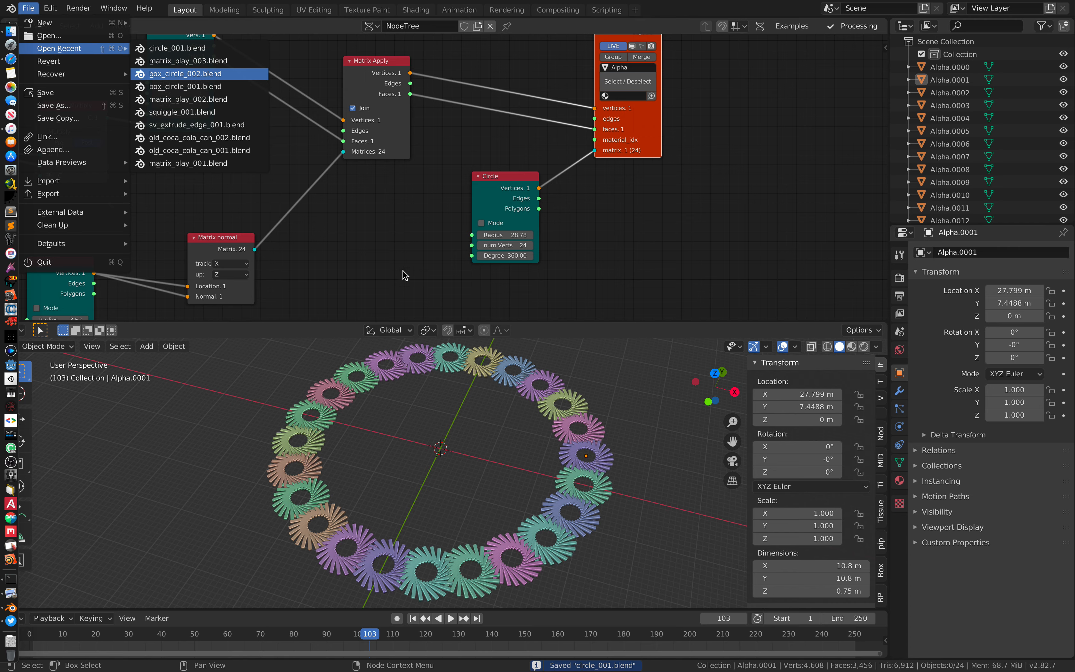
key(Return)
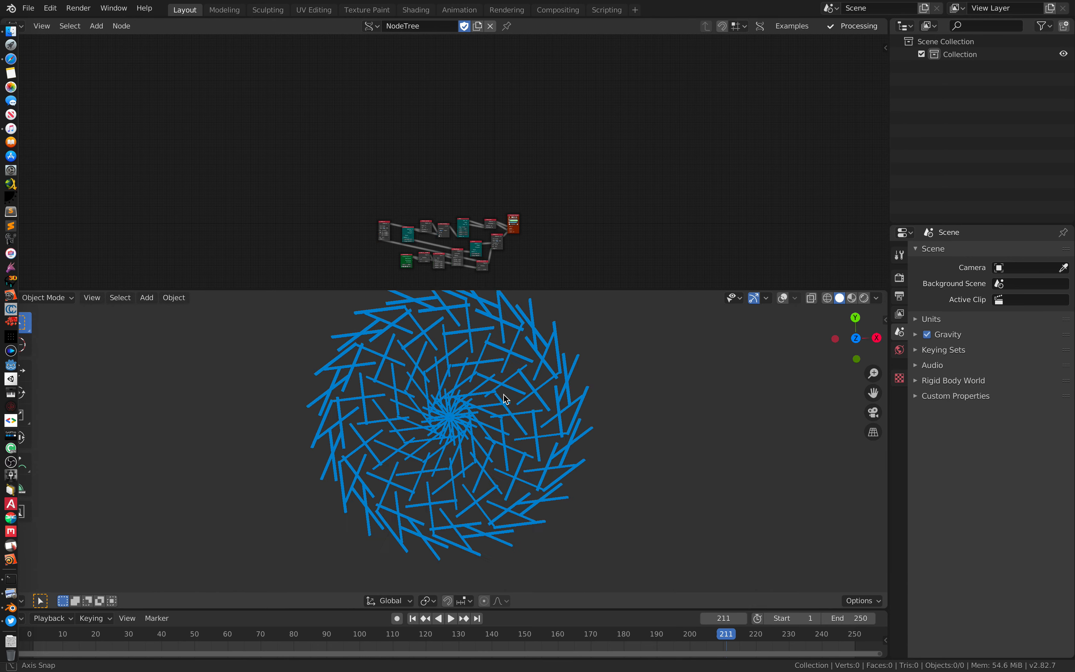
Add a Viewer BMesh node and connect the Mesh Join vertices and PolyEdge plus the Matrix In matrices to it
scroll(503, 394, down, 3)
scroll(502, 394, up, 4)
scroll(517, 178, down, 3)
scroll(516, 178, up, 5)
scroll(517, 177, up, 7)
scroll(586, 106, up, 2)
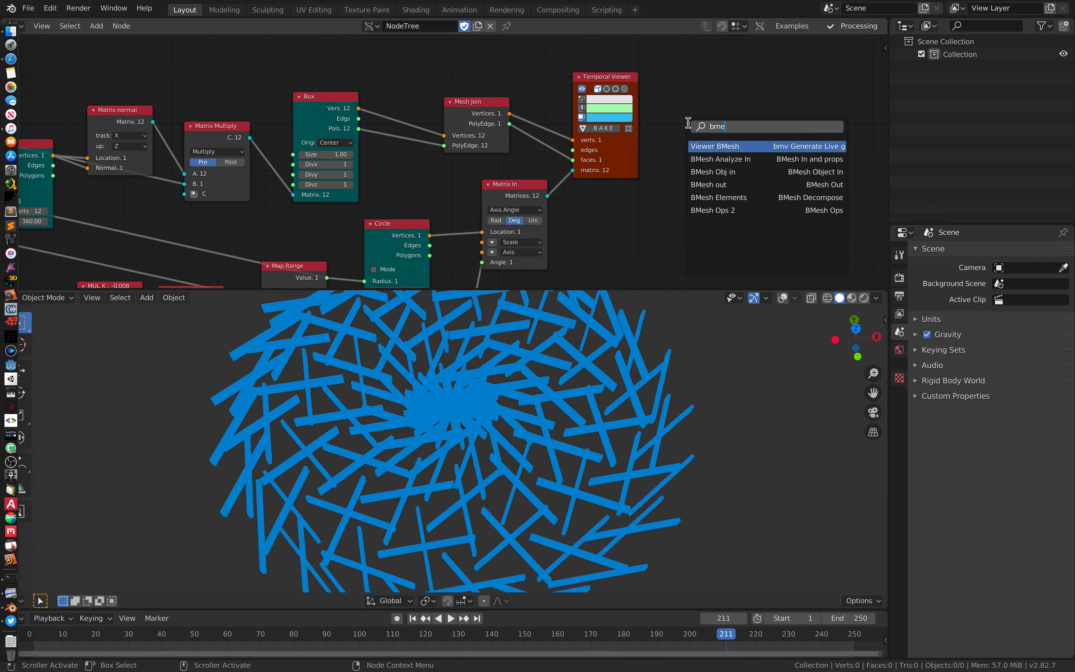
key(Return)
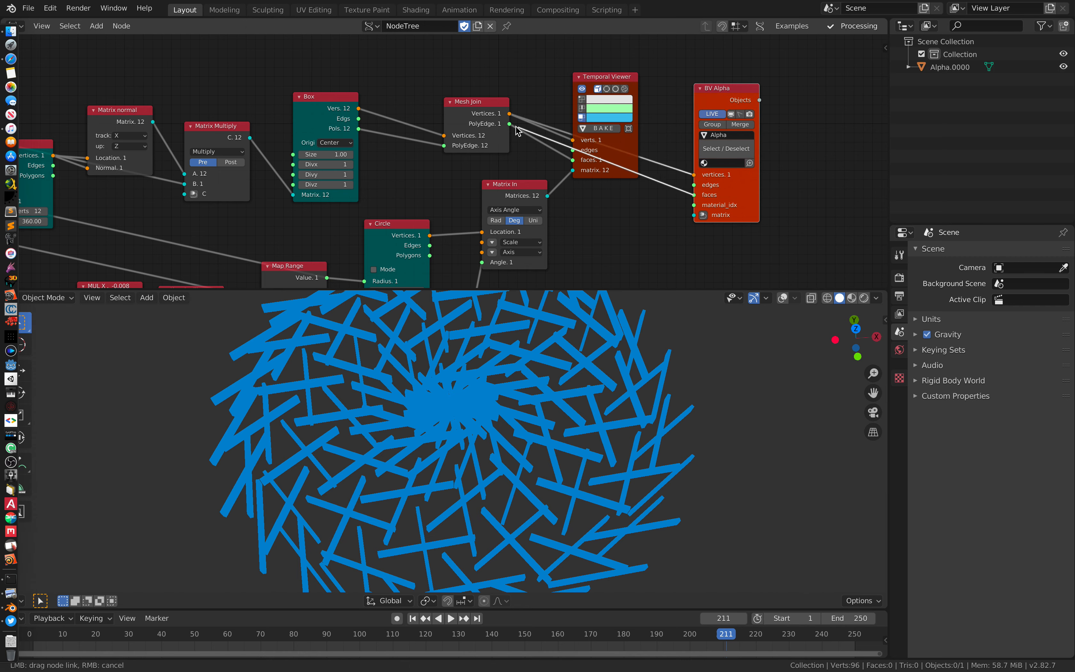
drag(695, 216, 694, 215)
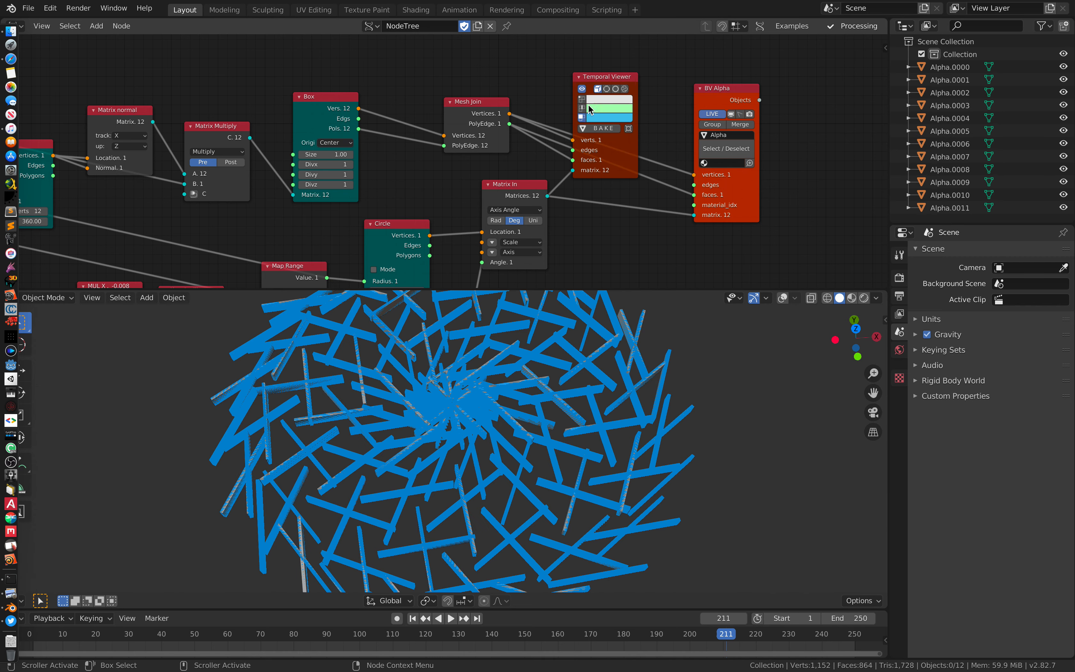
Turn off the Temporal Viewer's display and set the viewport shading color to Random
click(582, 88)
click(876, 299)
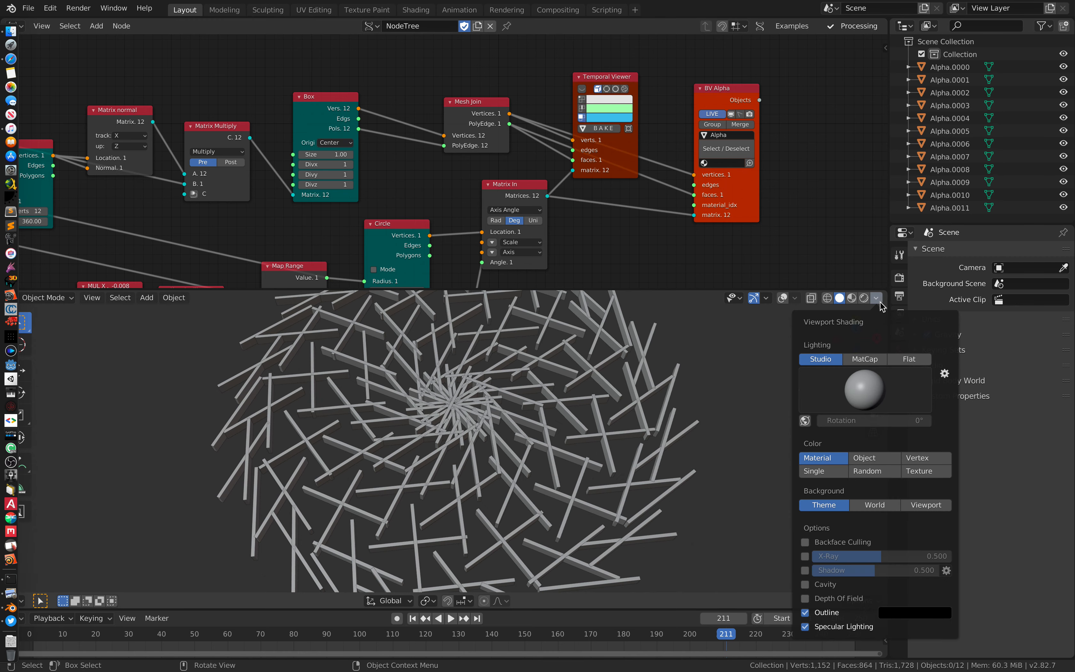
click(866, 472)
Play the animation and examine the expanding box pattern along with the complete node tree that drives it
key(space)
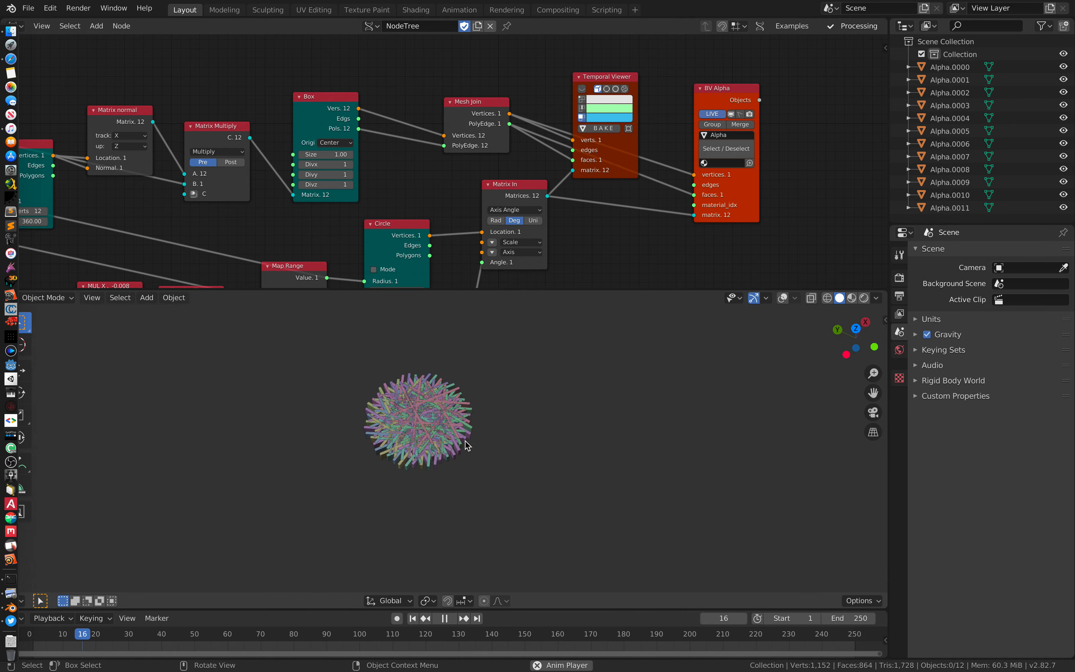
middle_drag(463, 405, 403, 406)
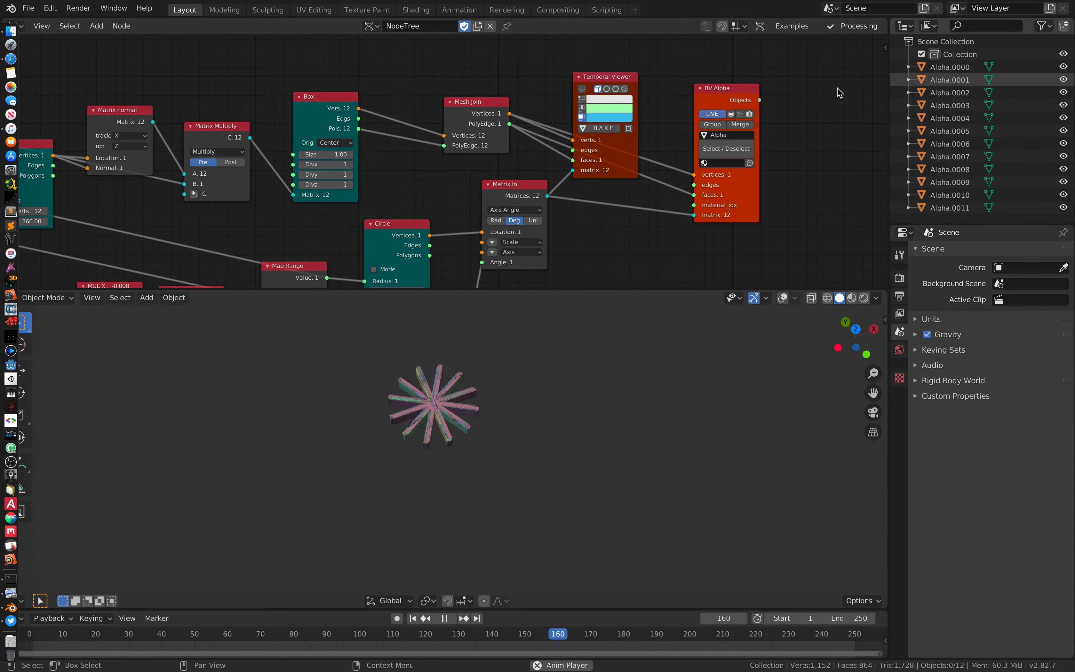
middle_drag(413, 158, 518, 121)
scroll(429, 144, down, 1)
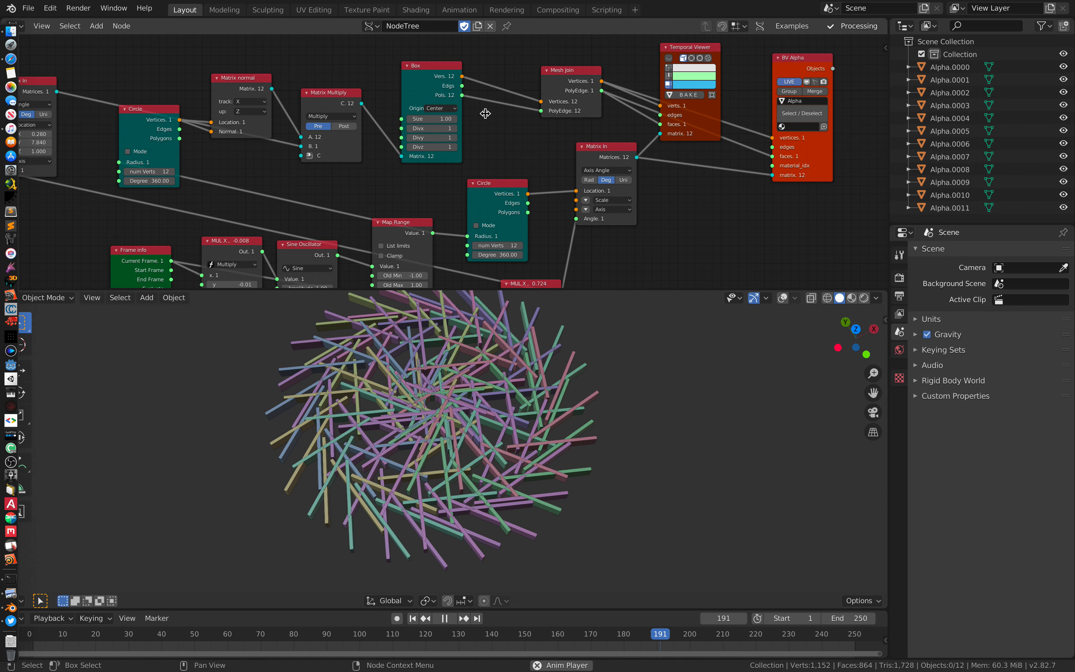
scroll(448, 158, down, 2)
scroll(448, 157, down, 1)
middle_drag(455, 154, 491, 129)
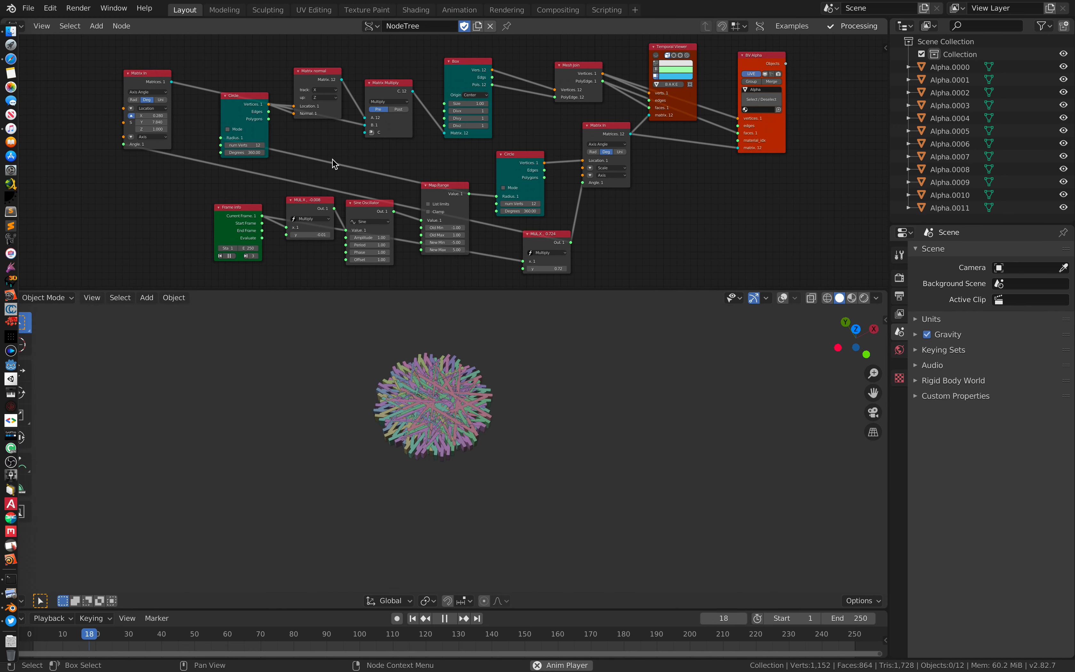
scroll(336, 182, up, 1)
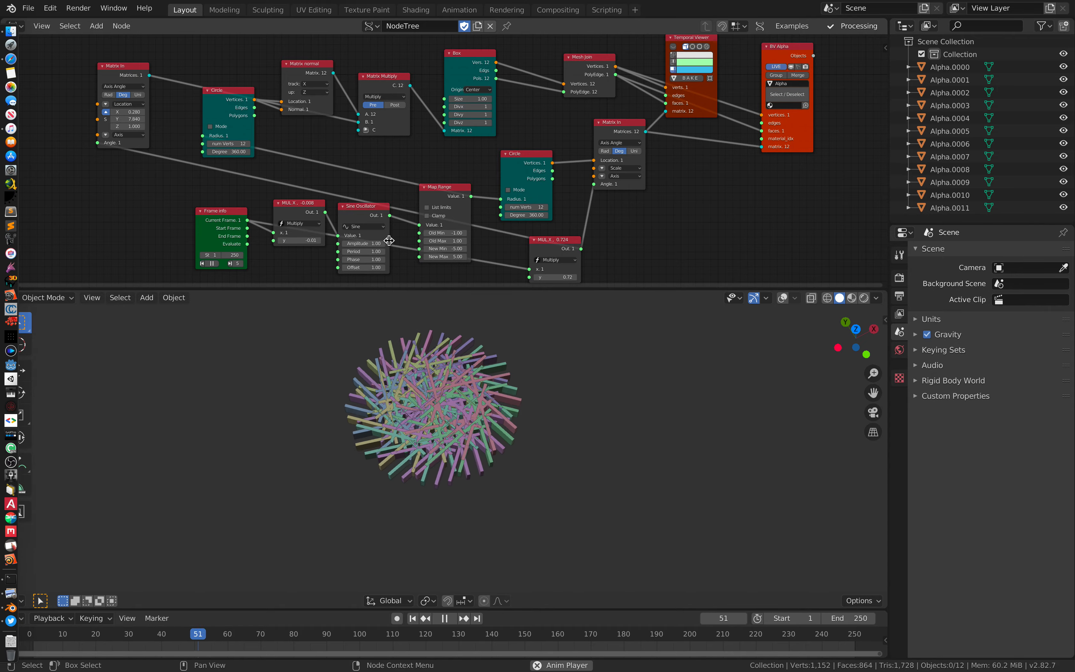
Pause the animation and examine the nodes from Matrix In and Circle down to the Frame Info and Map Range nodes
middle_drag(358, 179, 363, 164)
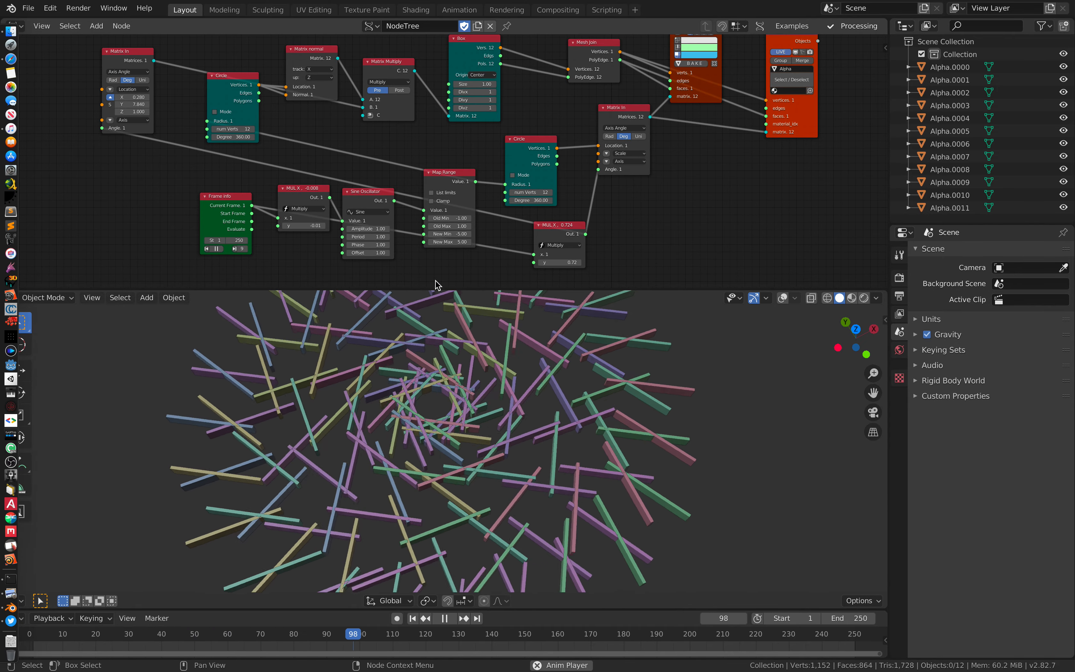
key(space)
middle_drag(507, 424, 552, 416)
scroll(350, 190, up, 1)
scroll(350, 190, up, 1)
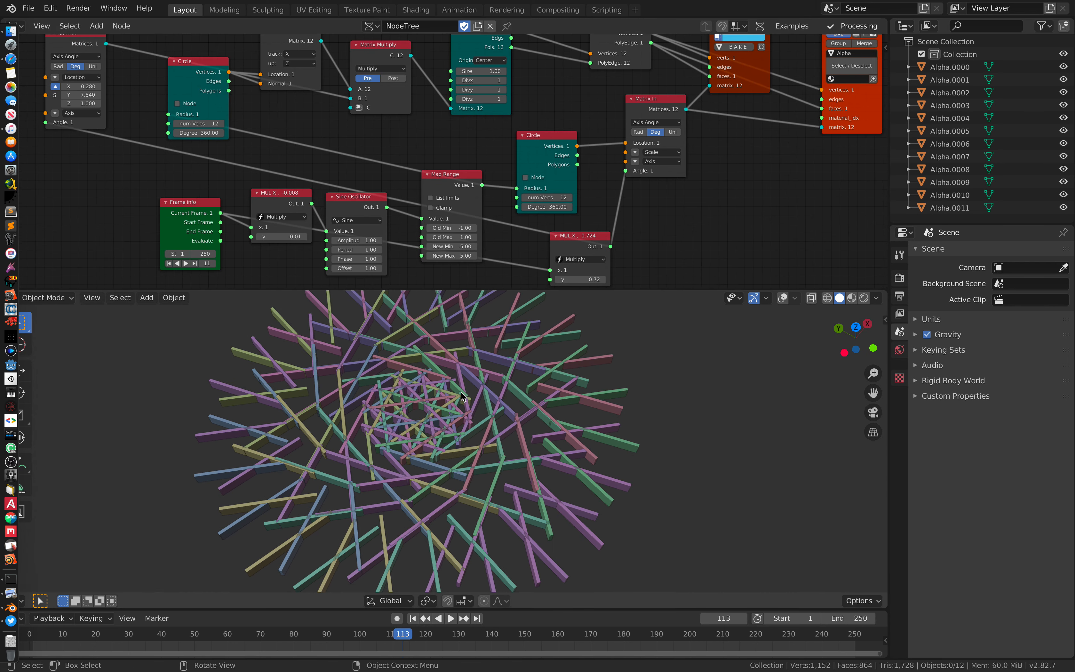
middle_drag(336, 162, 362, 177)
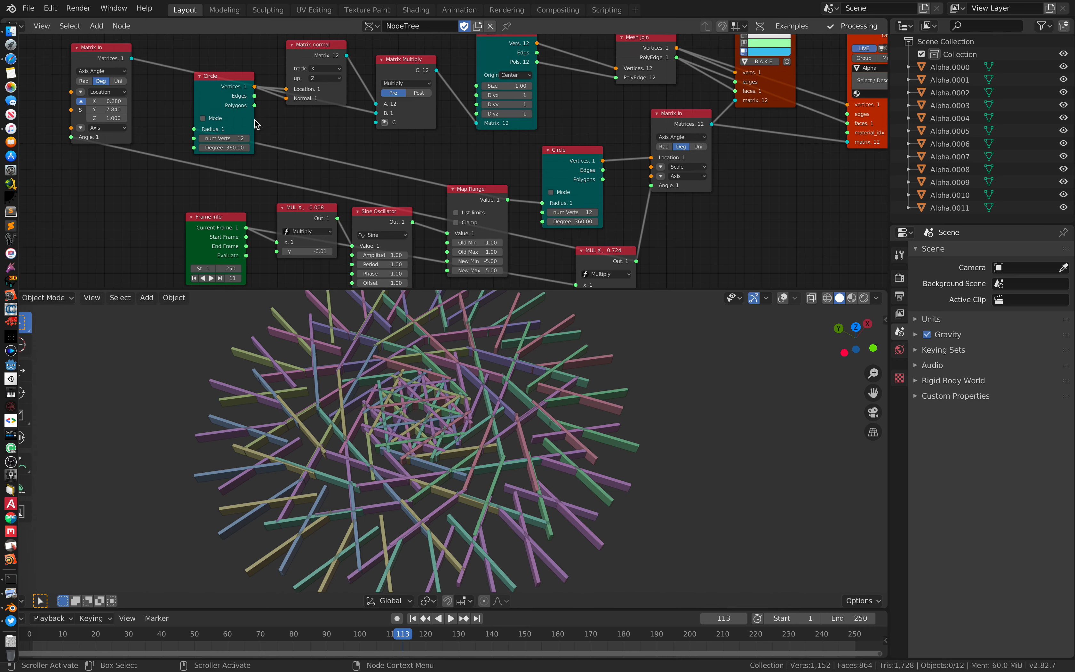
scroll(254, 119, down, 2)
mouse_move(302, 179)
mouse_down()
mouse_move(288, 205)
mouse_move(298, 190)
mouse_up()
middle_drag(527, 166, 503, 154)
middle_drag(603, 188, 618, 226)
middle_drag(397, 191, 402, 175)
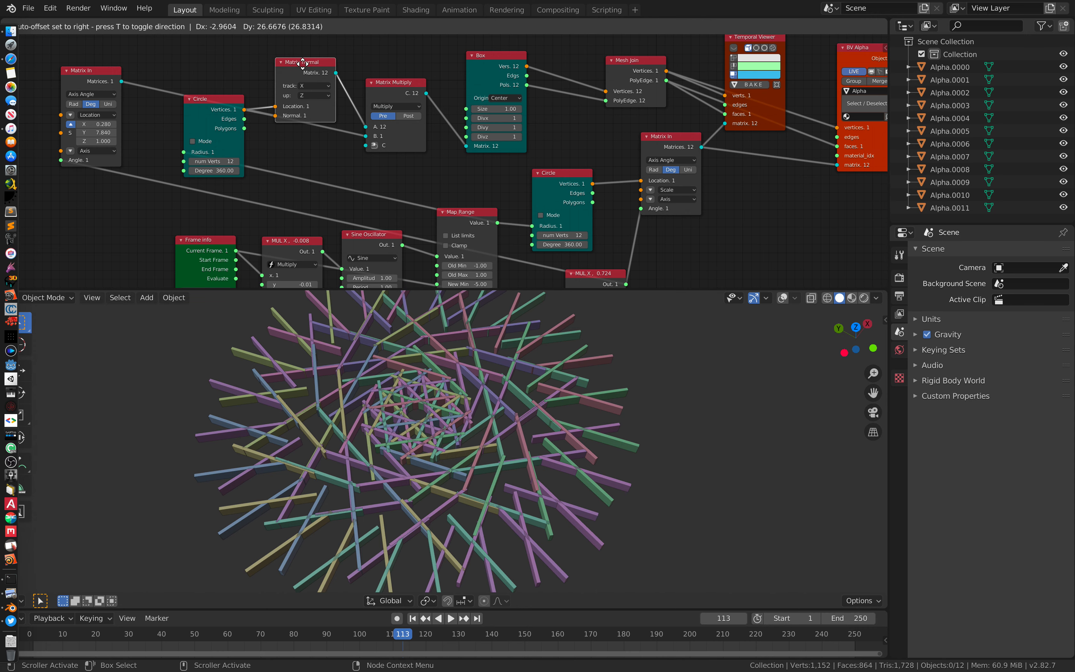
middle_drag(483, 165, 449, 111)
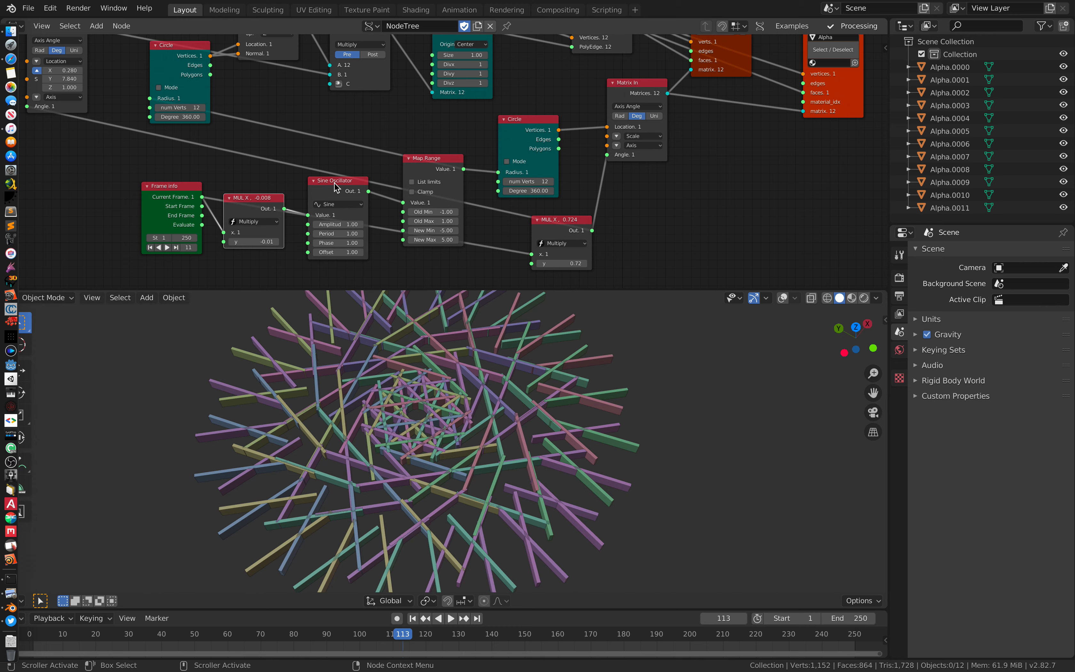
Set the Sine Oscillator's amplitude to 1.96, period to 1.06 and phase to 1.84, and play the animation
drag(333, 203, 333, 212)
middle_drag(333, 211, 328, 164)
drag(335, 218, 371, 237)
key(space)
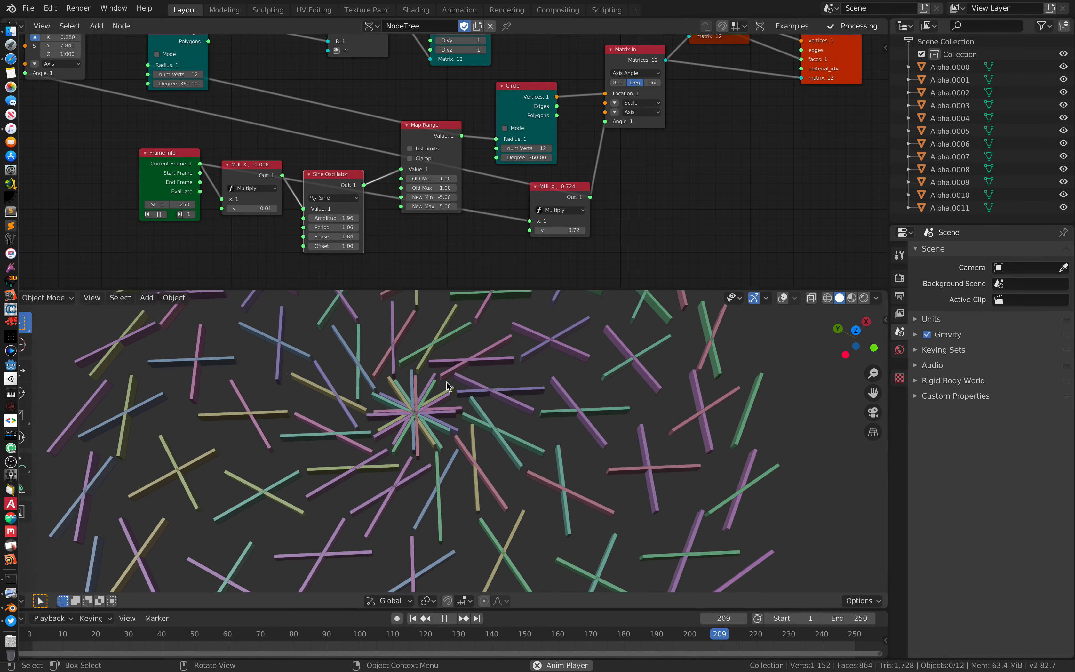
mouse_move(446, 380)
middle_down()
mouse_move(485, 378)
mouse_move(441, 377)
middle_up()
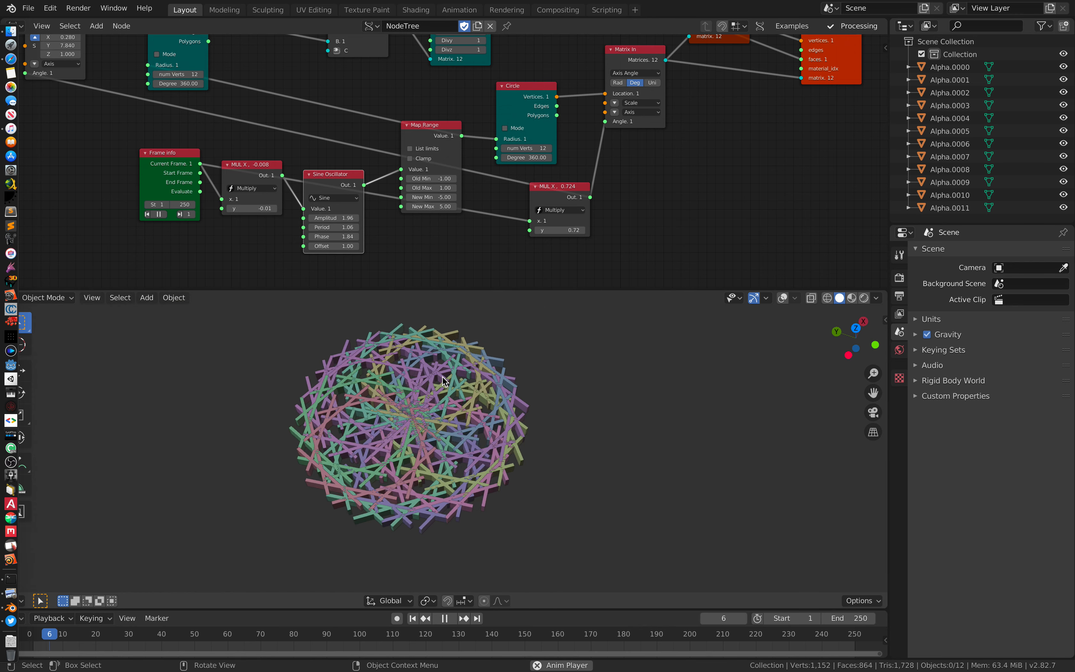
key(space)
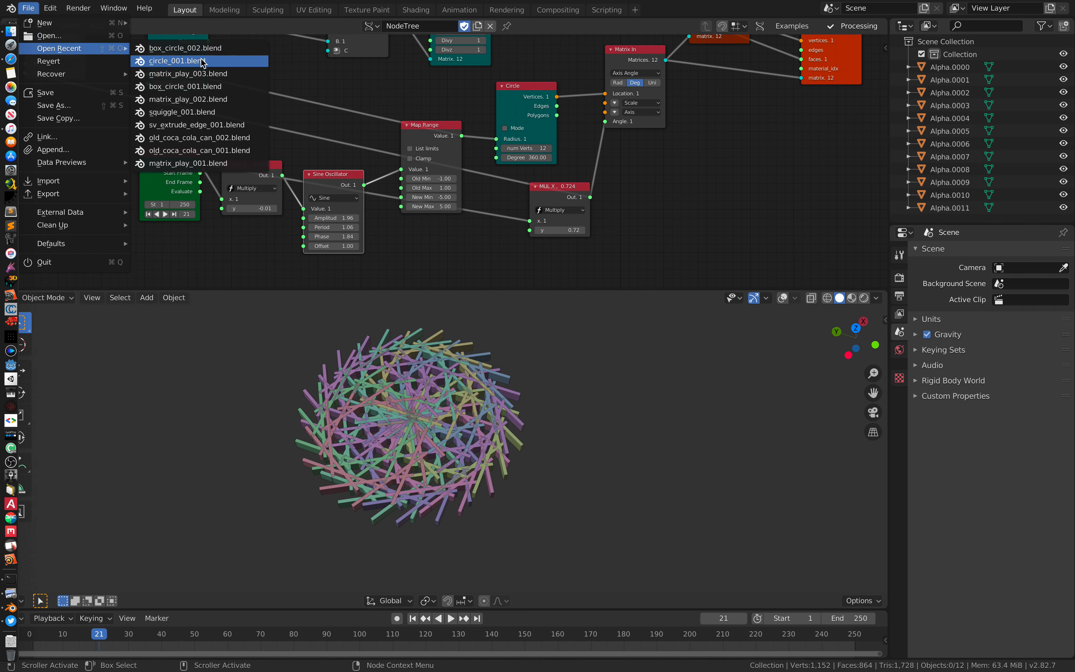
Open the recent file circle_001.blend without saving the current changes, and save it with Save As in the Desktop folder
click(202, 61)
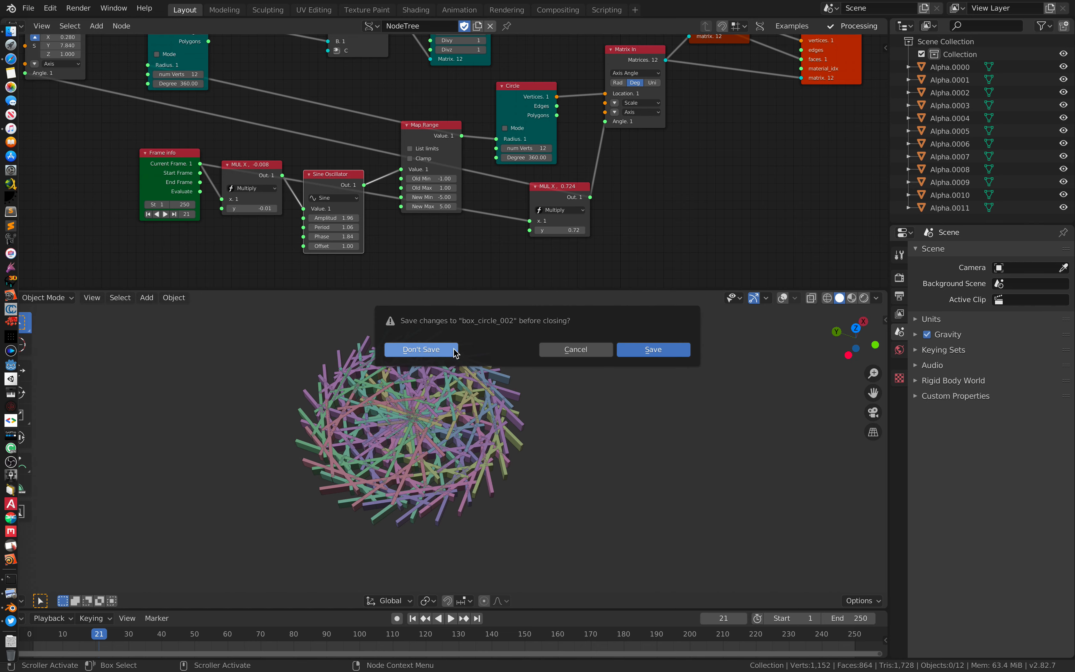
click(444, 349)
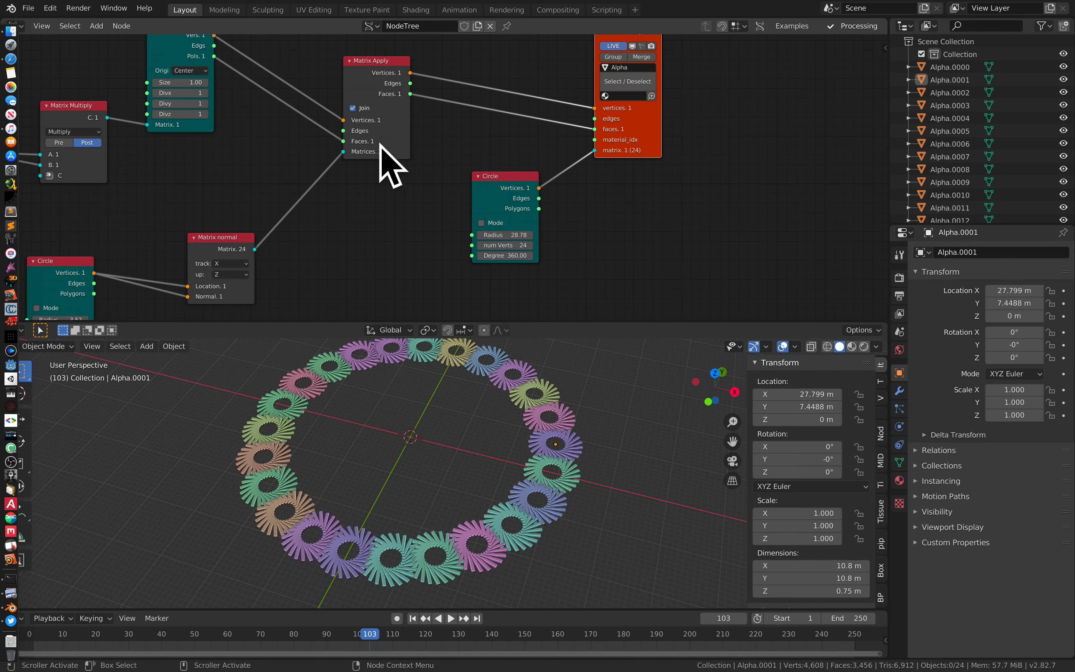
middle_drag(379, 143, 452, 176)
scroll(445, 173, down, 1)
scroll(437, 155, down, 2)
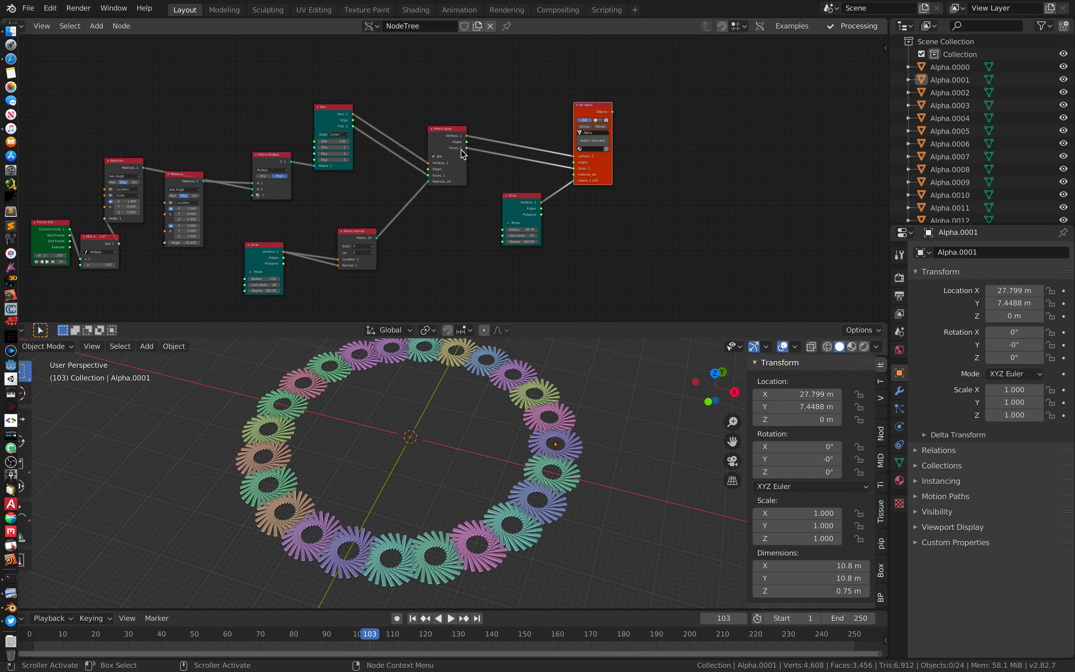
middle_drag(492, 142, 483, 142)
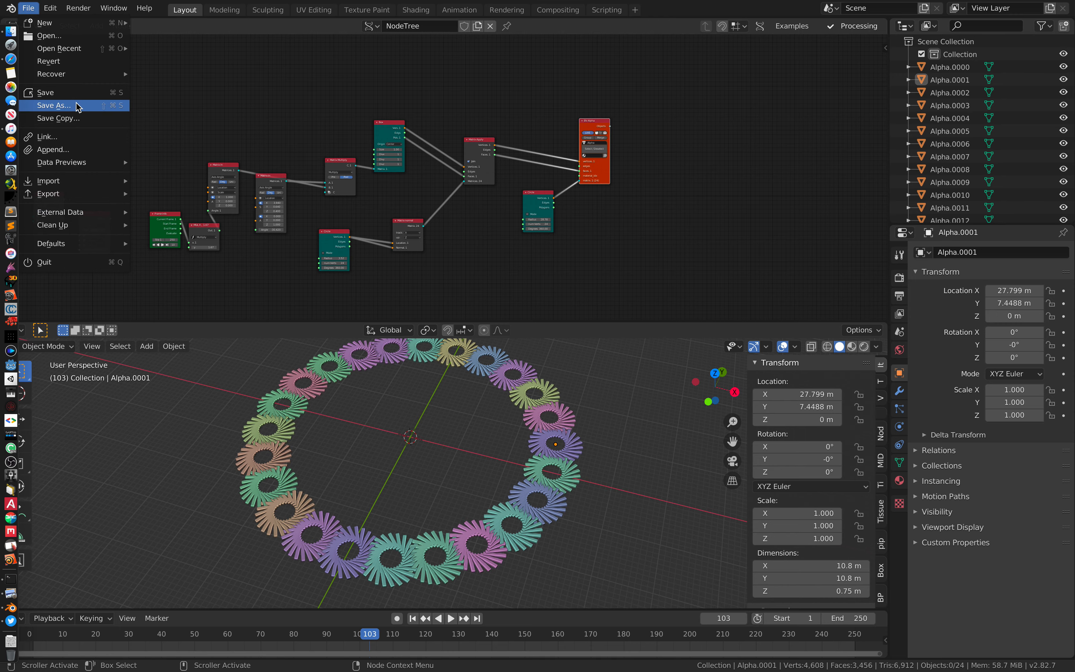
click(78, 106)
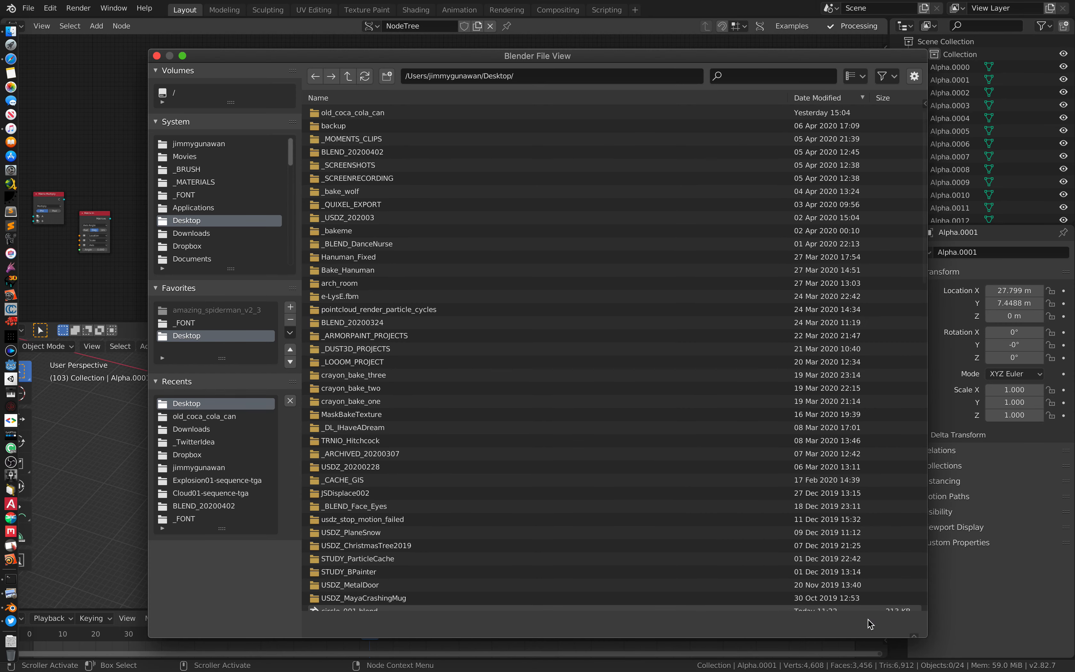
click(869, 623)
scroll(529, 415, up, 4)
scroll(465, 239, up, 3)
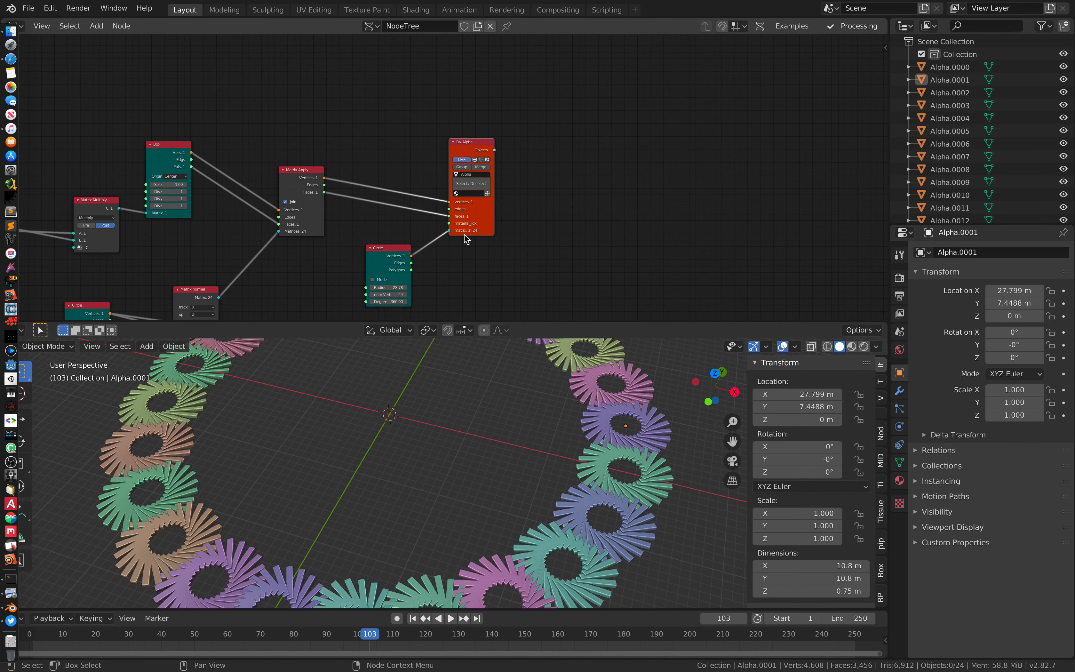
scroll(465, 238, up, 3)
mouse_move(487, 112)
mouse_down()
mouse_move(506, 105)
mouse_move(494, 103)
mouse_up()
middle_drag(360, 128, 374, 80)
key(shift+a)
click(683, 115)
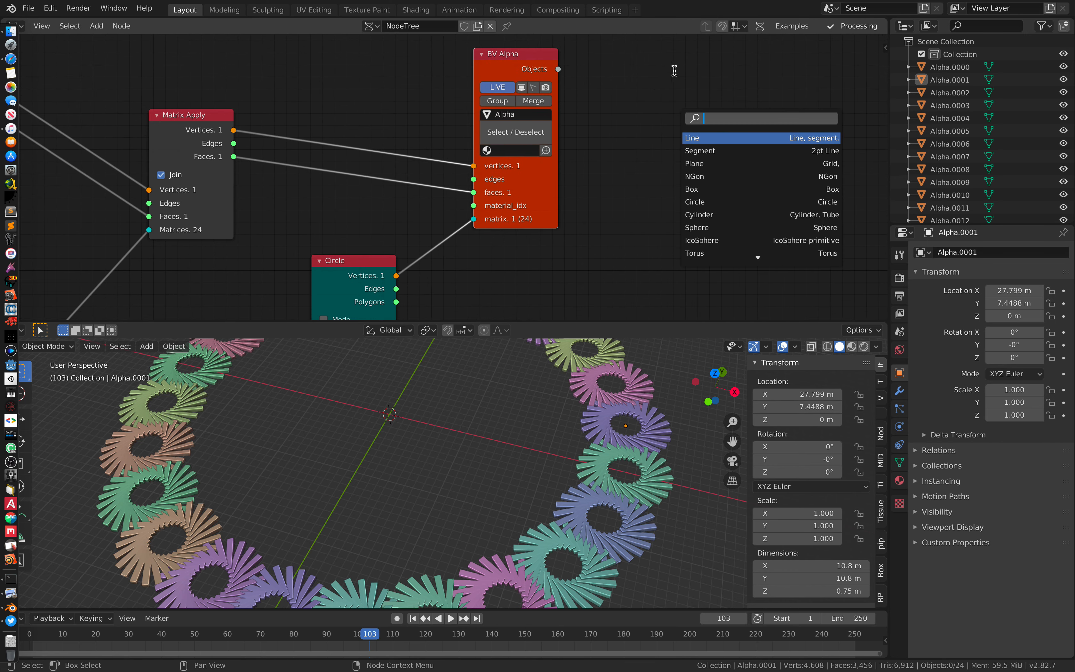
key(Escape)
Attach a Temporal Viewer to the Matrix Apply node's vertices, edges and faces, and place it above the BV Alpha node
middle_drag(610, 119, 653, 145)
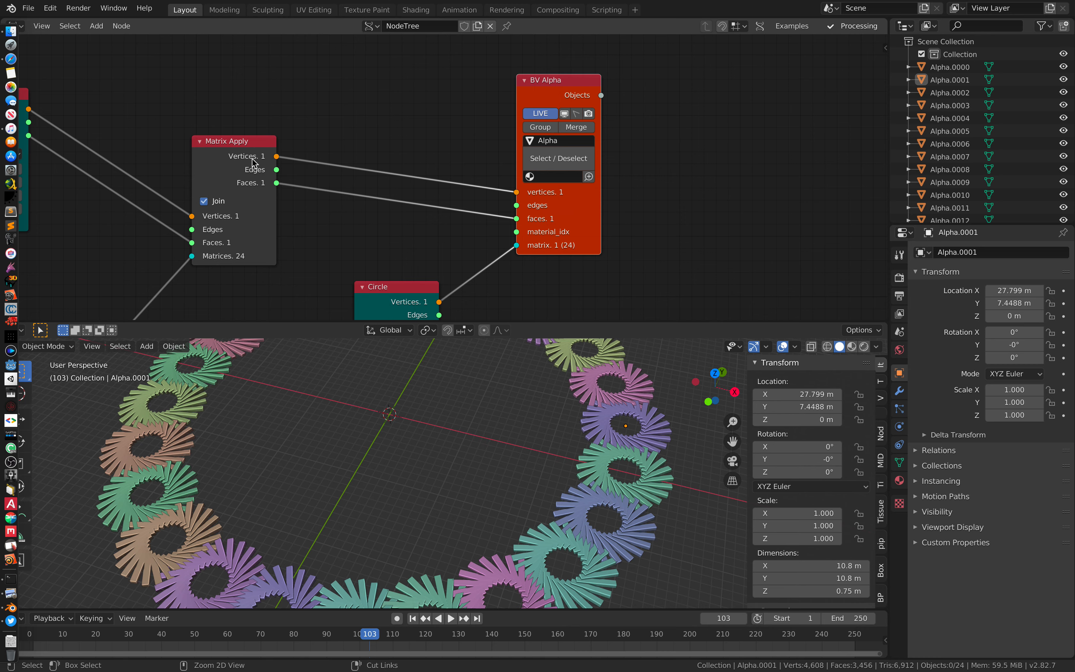
ctrl+click(264, 144)
middle_drag(380, 155, 401, 243)
drag(426, 188, 449, 205)
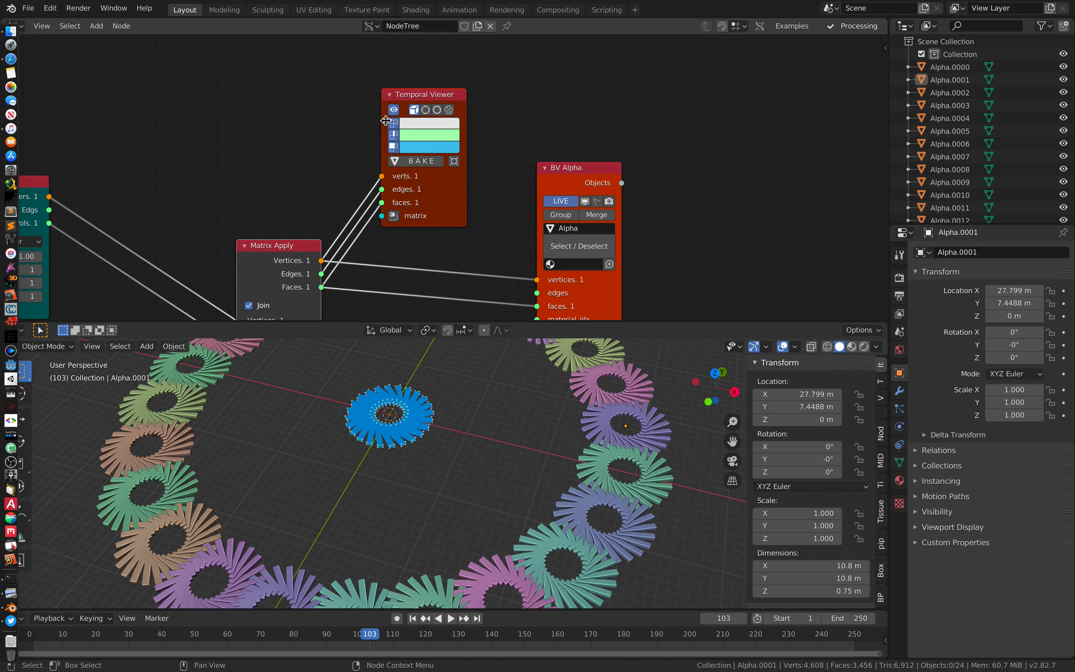
drag(448, 156, 459, 151)
Play the animation and connect a new Matrix In node to the Temporal Viewer's matrix input
key(space)
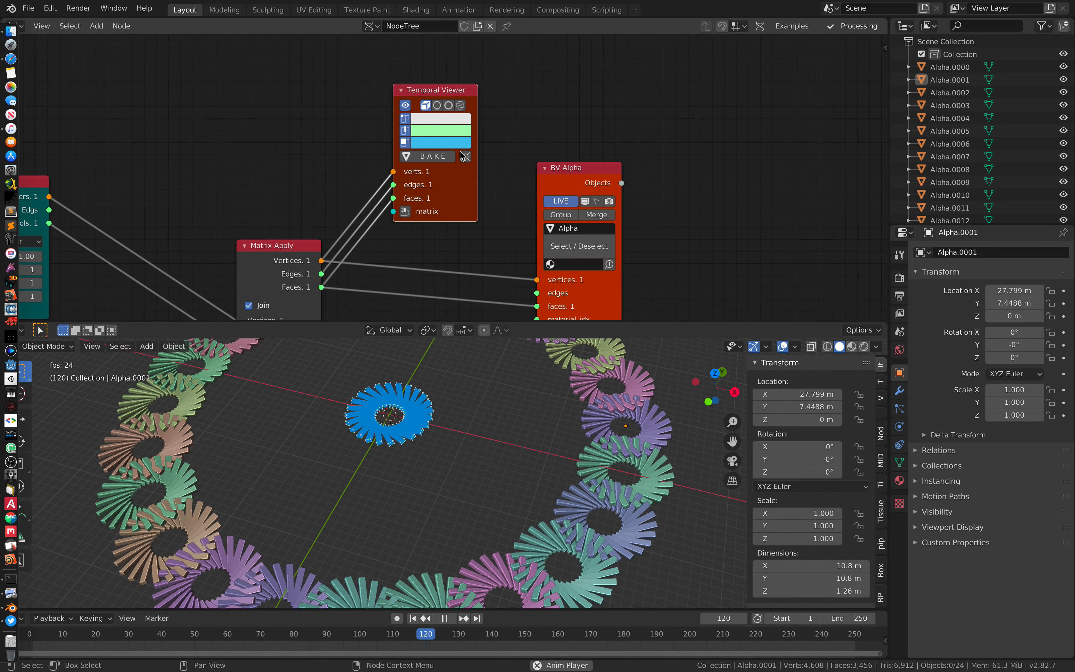
middle_drag(491, 453, 441, 449)
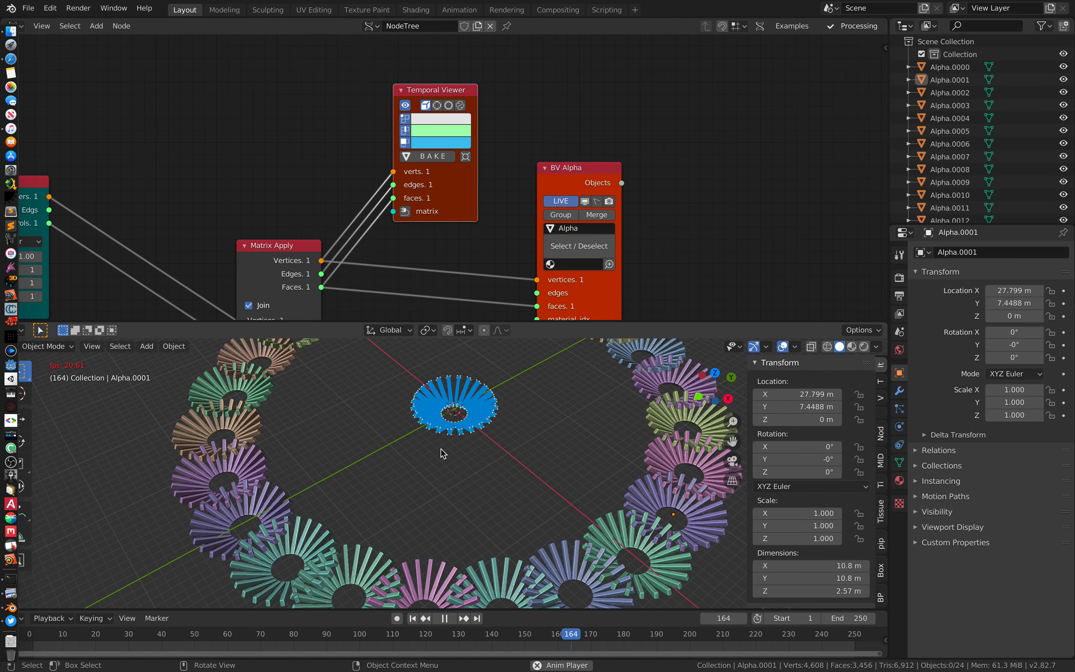
scroll(441, 449, down, 3)
click(406, 212)
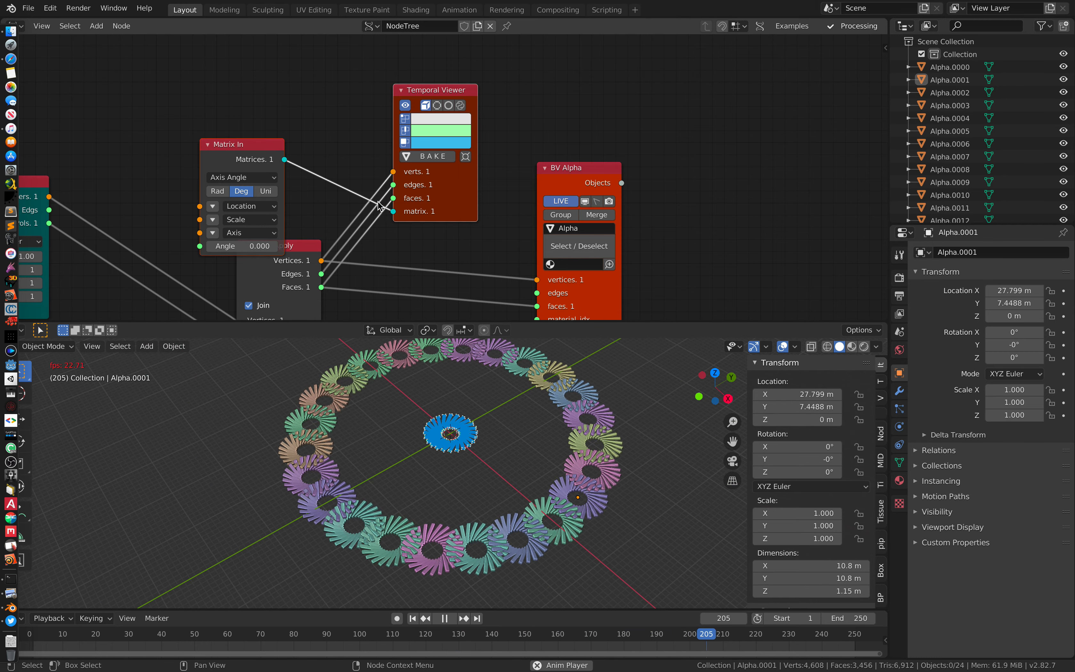
drag(261, 152, 272, 110)
Set the new Matrix In node's scale to 3.280 on X, Y and Z
click(225, 176)
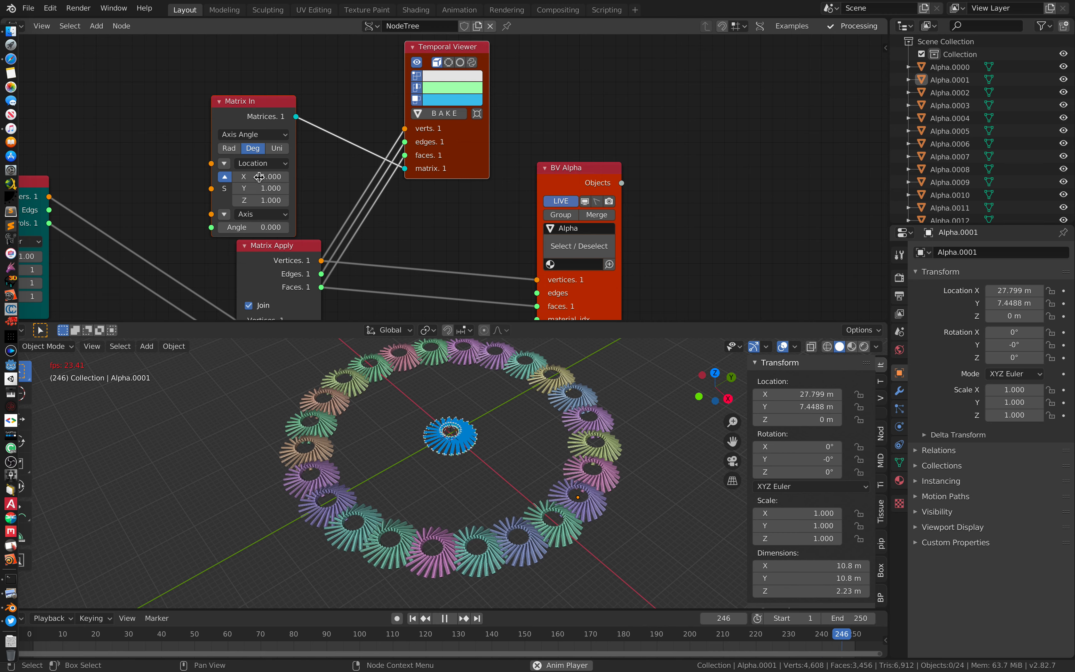
drag(267, 177, 249, 177)
middle_drag(514, 469, 556, 522)
scroll(555, 522, down, 1)
middle_drag(472, 276, 447, 307)
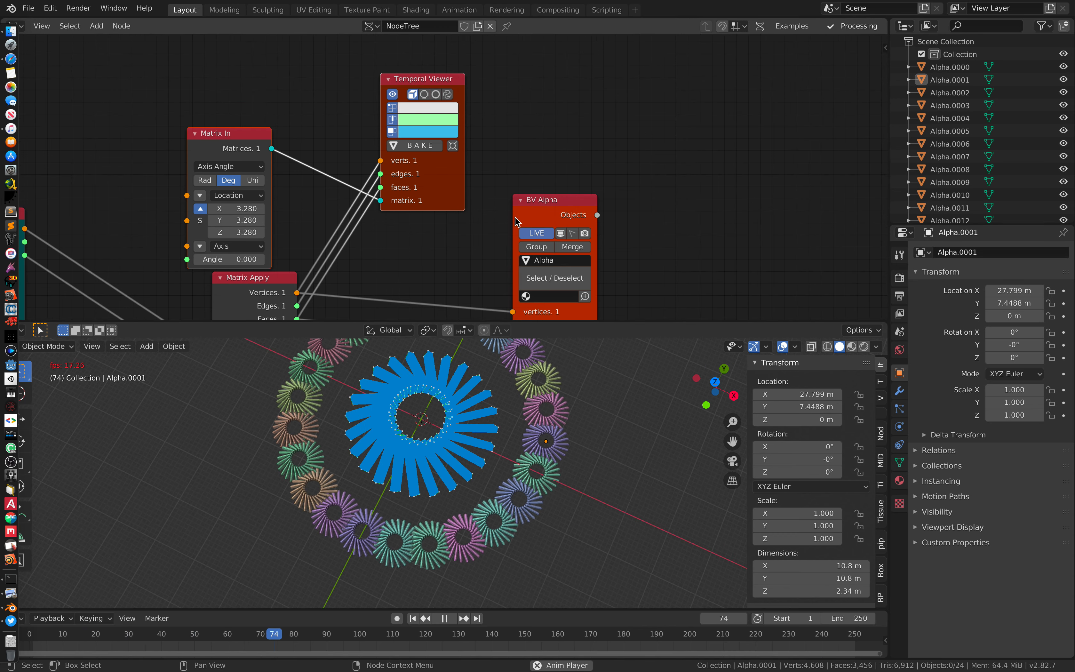
Duplicate the BV Alpha node and connect the Matrix In matrices and the Matrix Apply vertices and faces to the copy
click(542, 202)
key(shift+d)
click(695, 82)
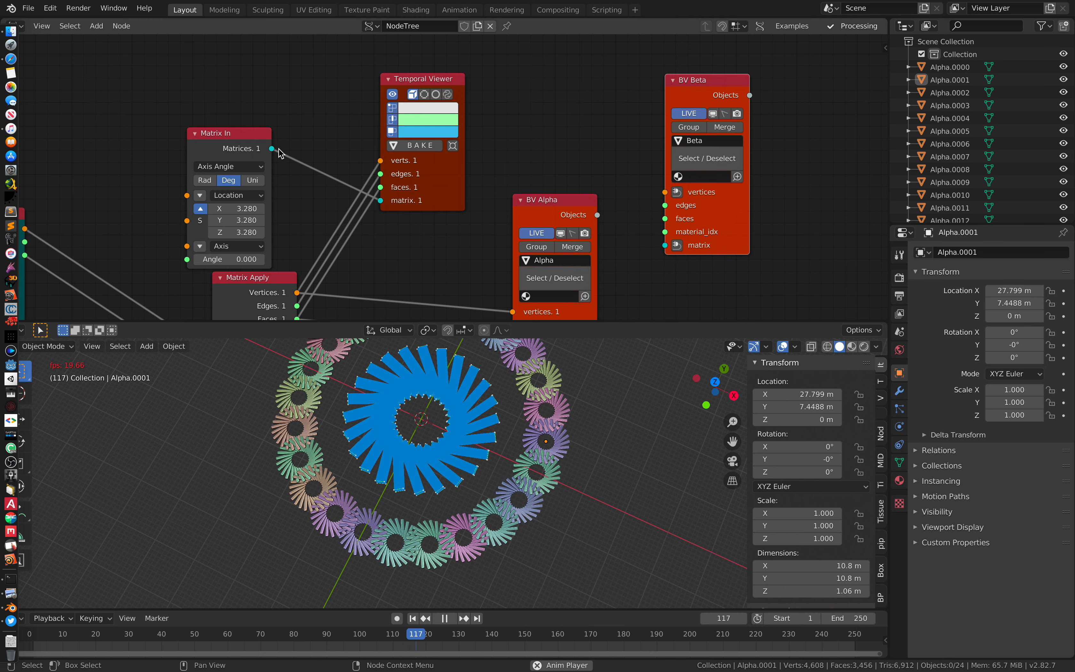
drag(663, 245, 664, 245)
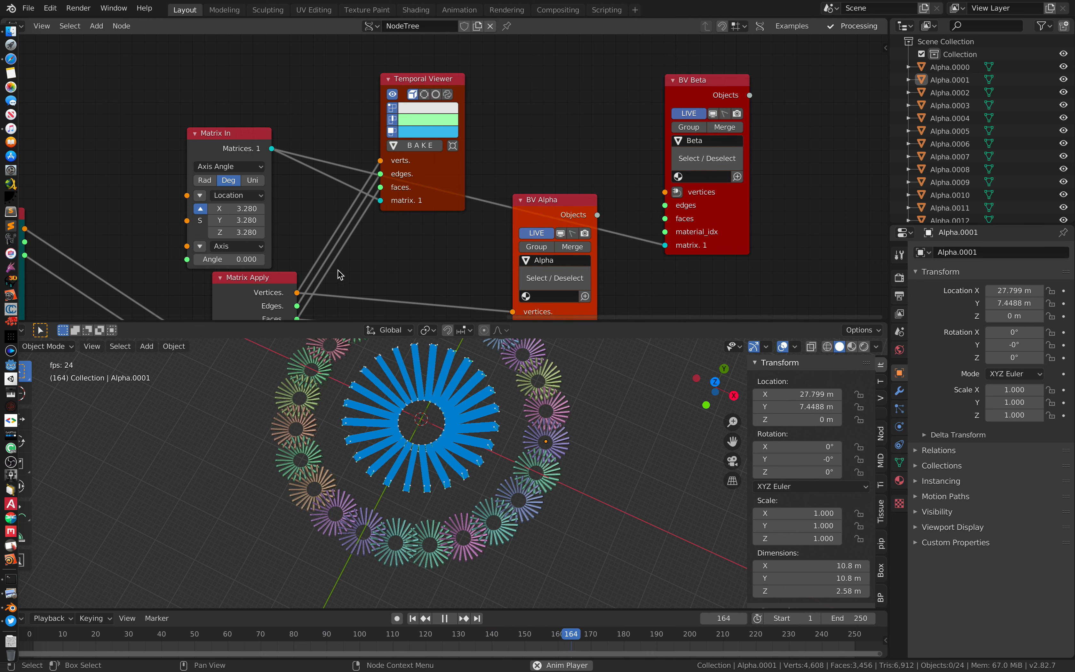
middle_drag(355, 248, 349, 235)
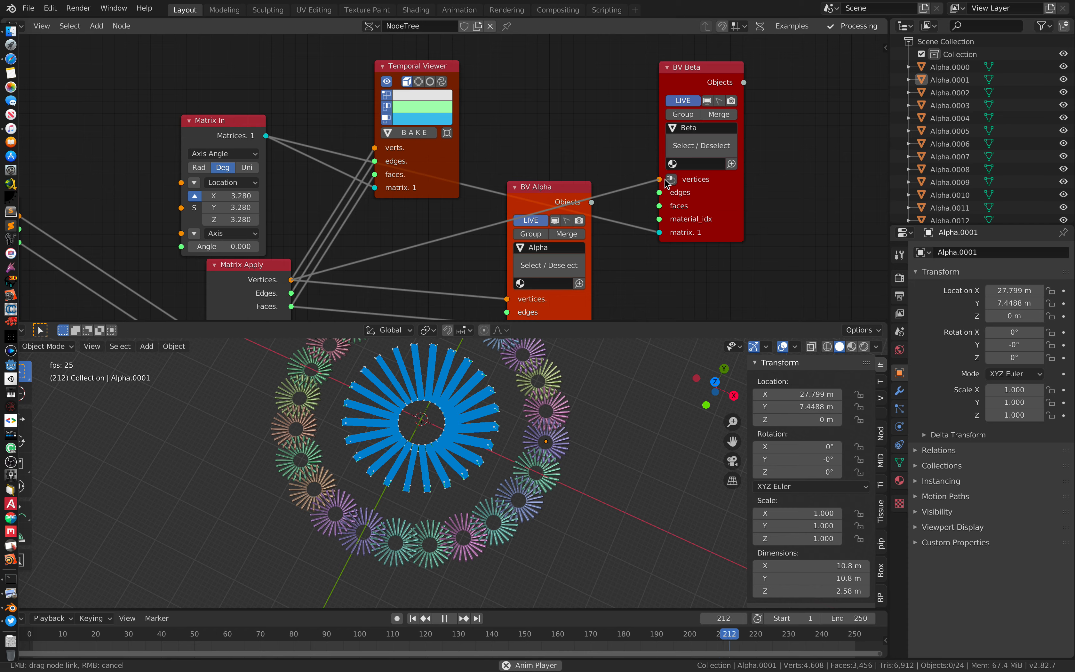
drag(668, 184, 667, 182)
drag(309, 301, 293, 307)
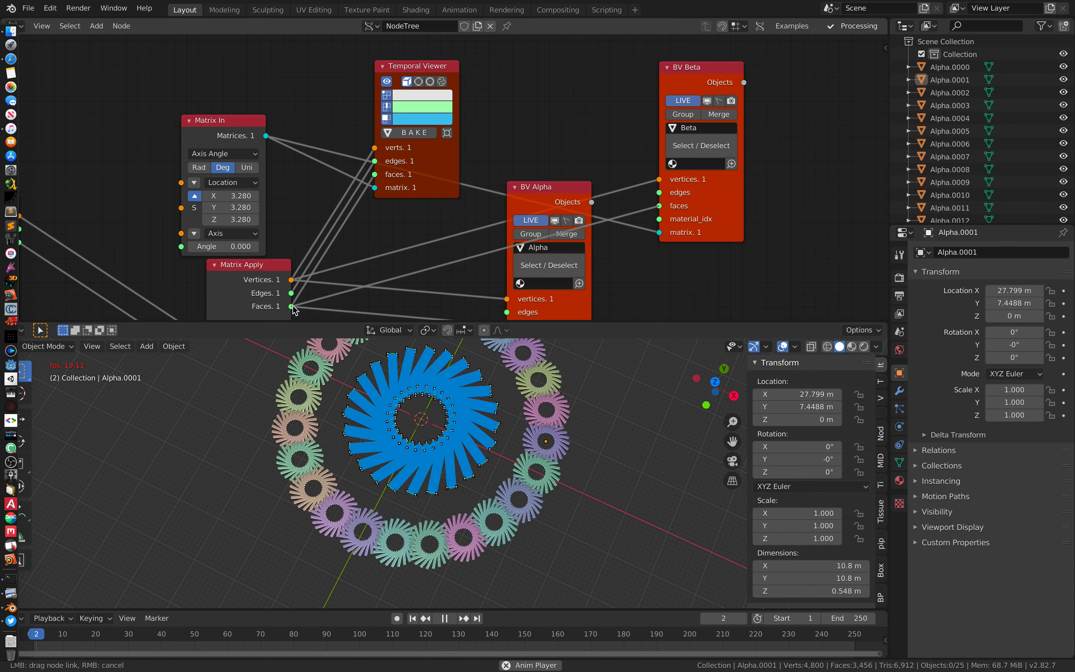
Turn off the Temporal Viewer's display and play the animation of the enlarged center ring
key(space)
middle_drag(580, 440, 512, 450)
key(space)
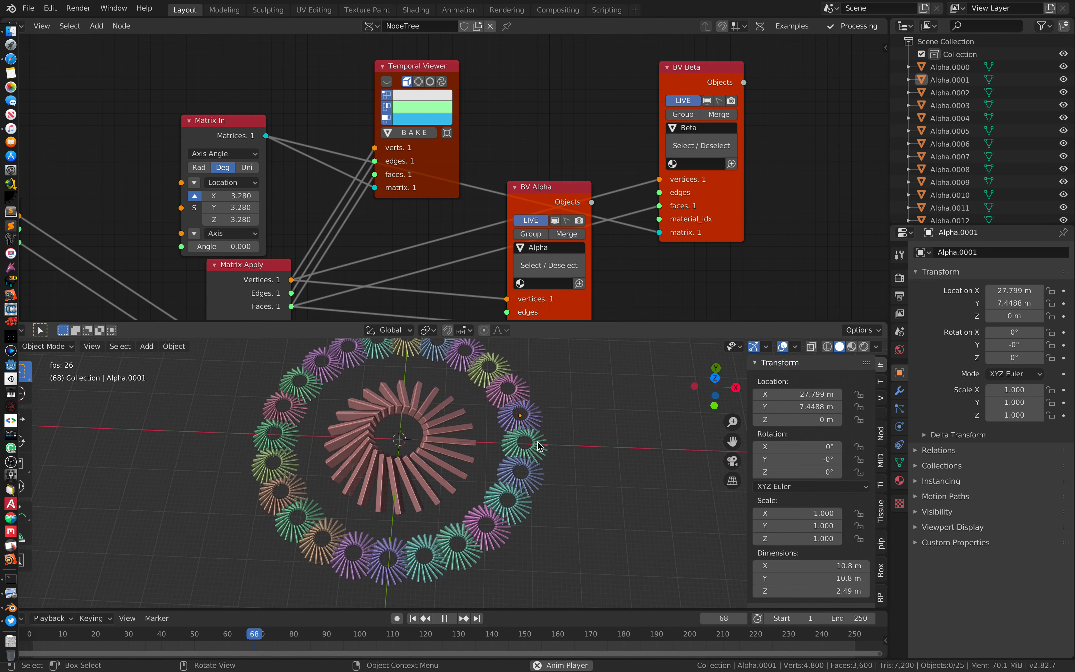
Examine the Box, Matrix Multiply and Matrix Apply nodes that feed both the center ring and the outer rings
middle_drag(329, 195, 478, 133)
middle_drag(287, 146, 335, 139)
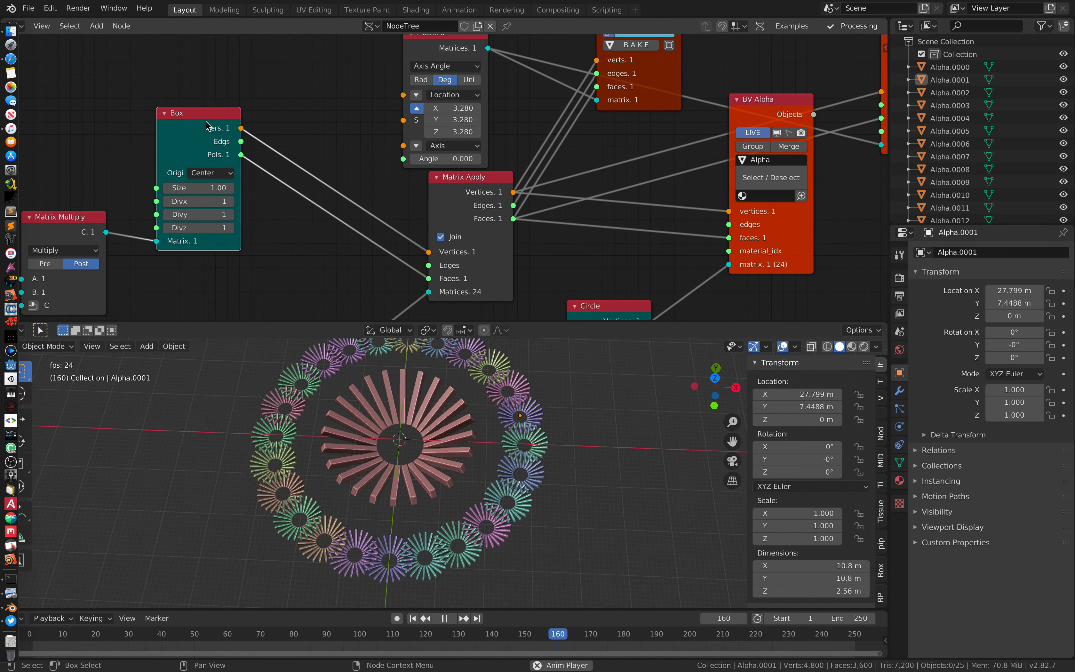
drag(207, 126, 239, 122)
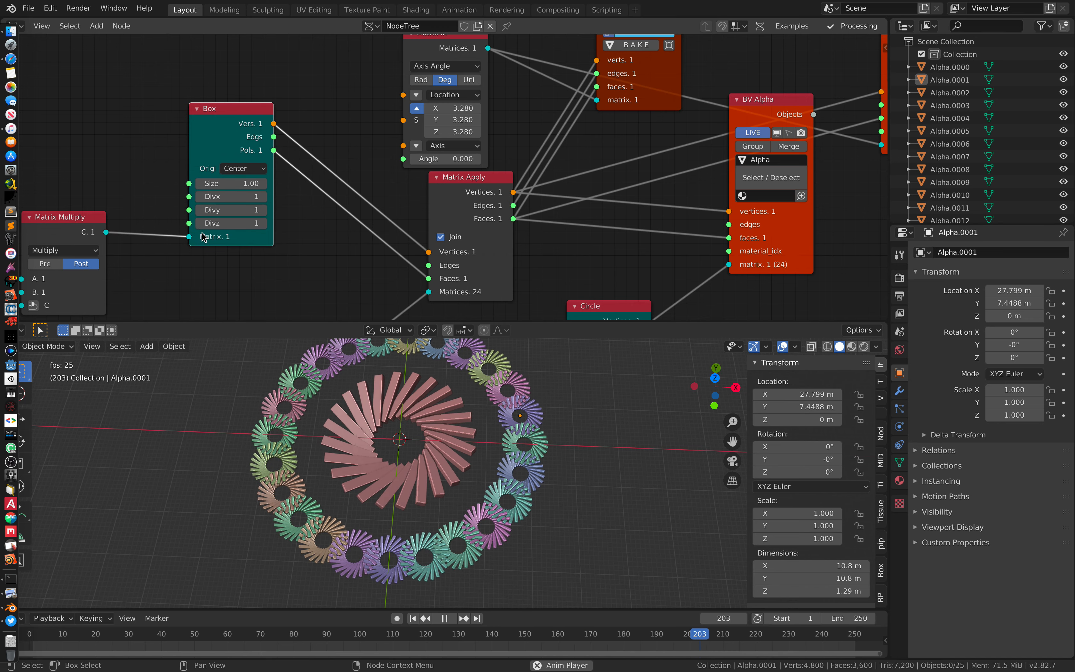
middle_drag(224, 166, 310, 152)
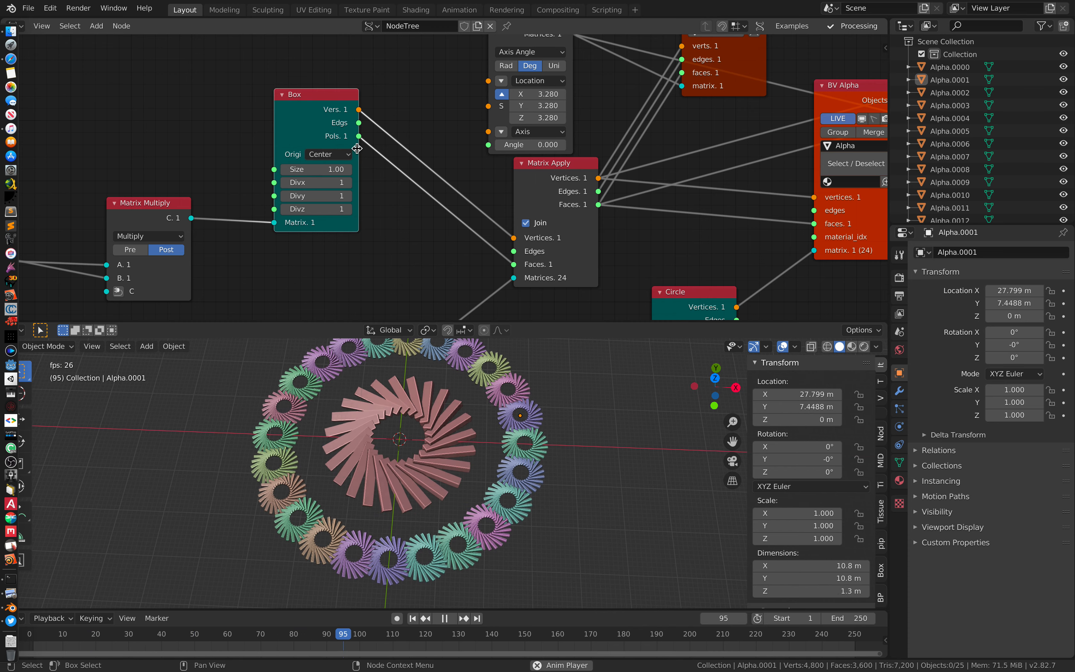
key(space)
middle_drag(475, 377, 486, 385)
scroll(480, 431, down, 1)
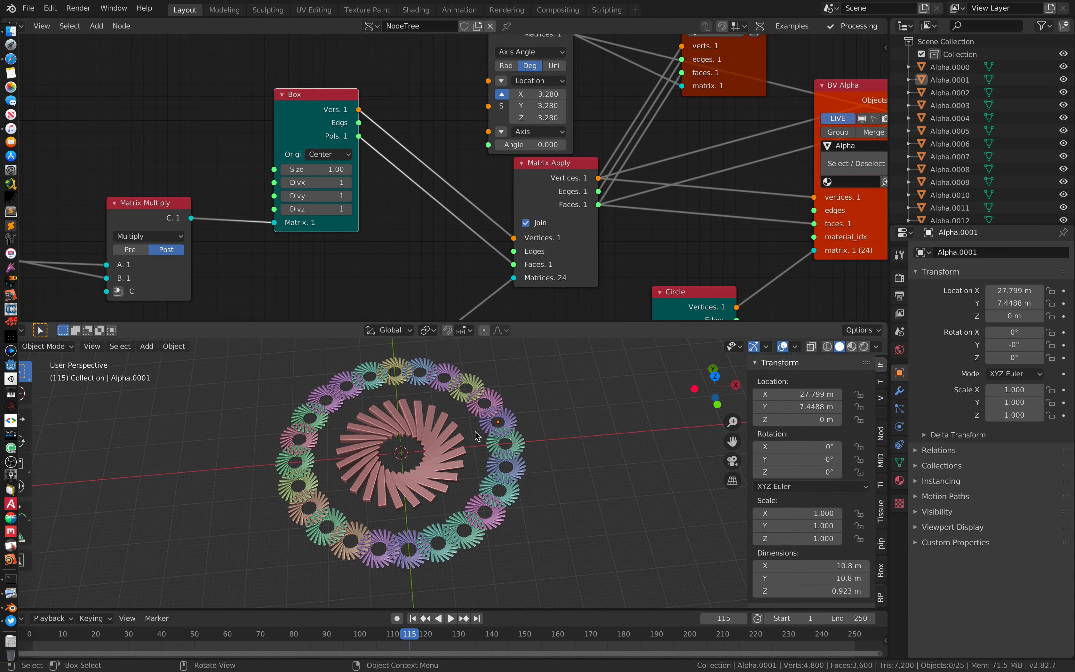
middle_drag(479, 431, 455, 423)
middle_drag(481, 234, 446, 220)
scroll(447, 224, down, 1)
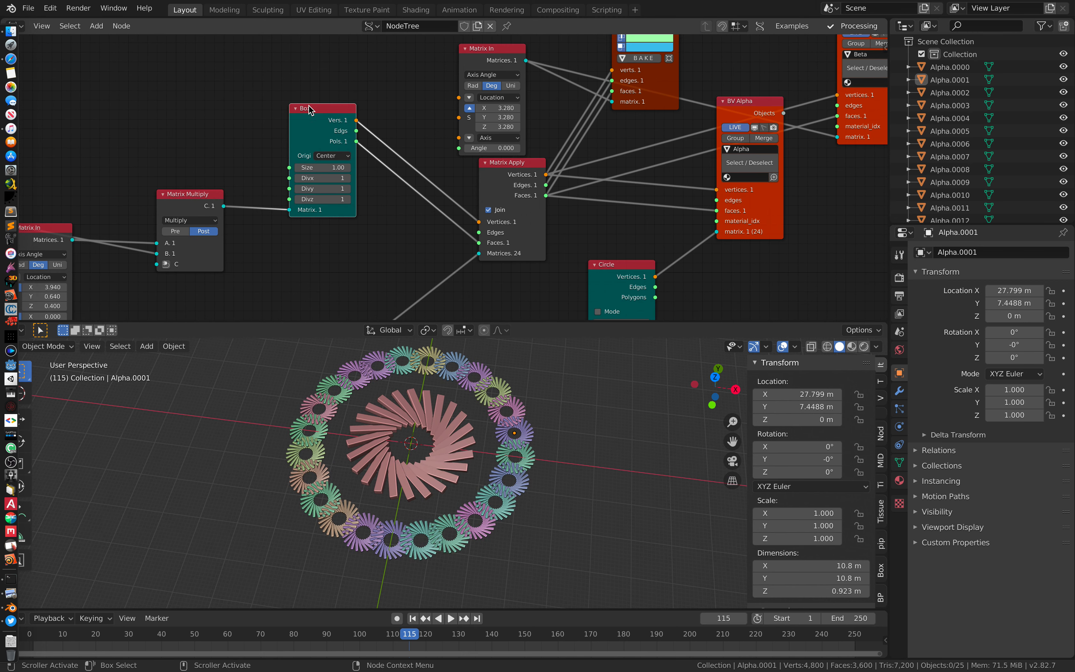
Play the animation and examine the large center ring and the surrounding small rings from several angles
middle_drag(416, 428, 445, 434)
scroll(444, 434, up, 1)
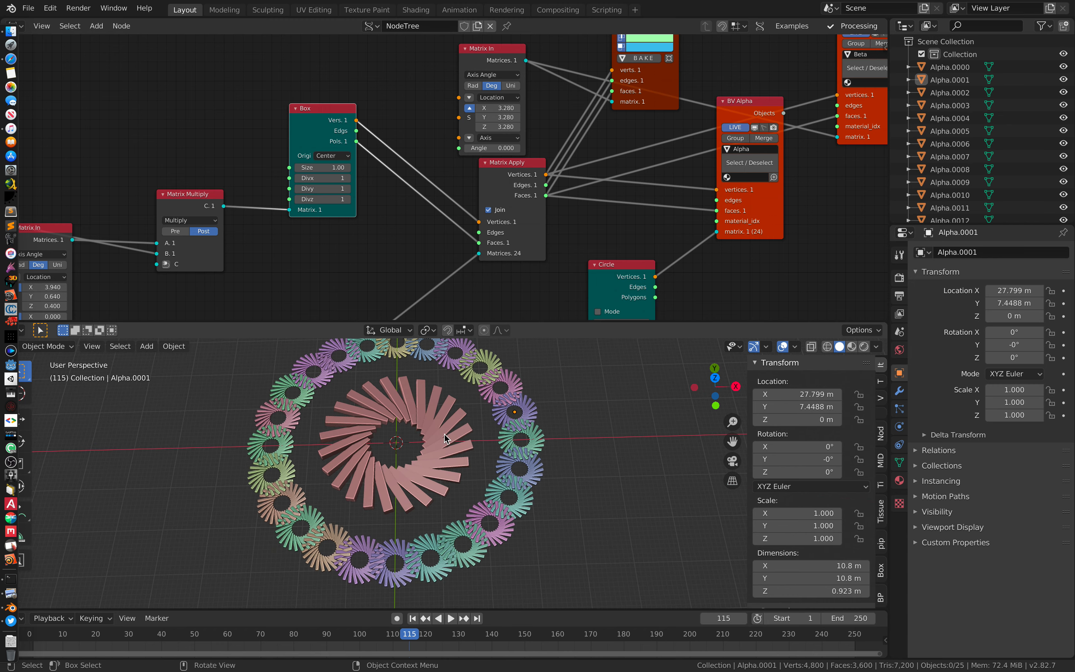
scroll(446, 438, up, 1)
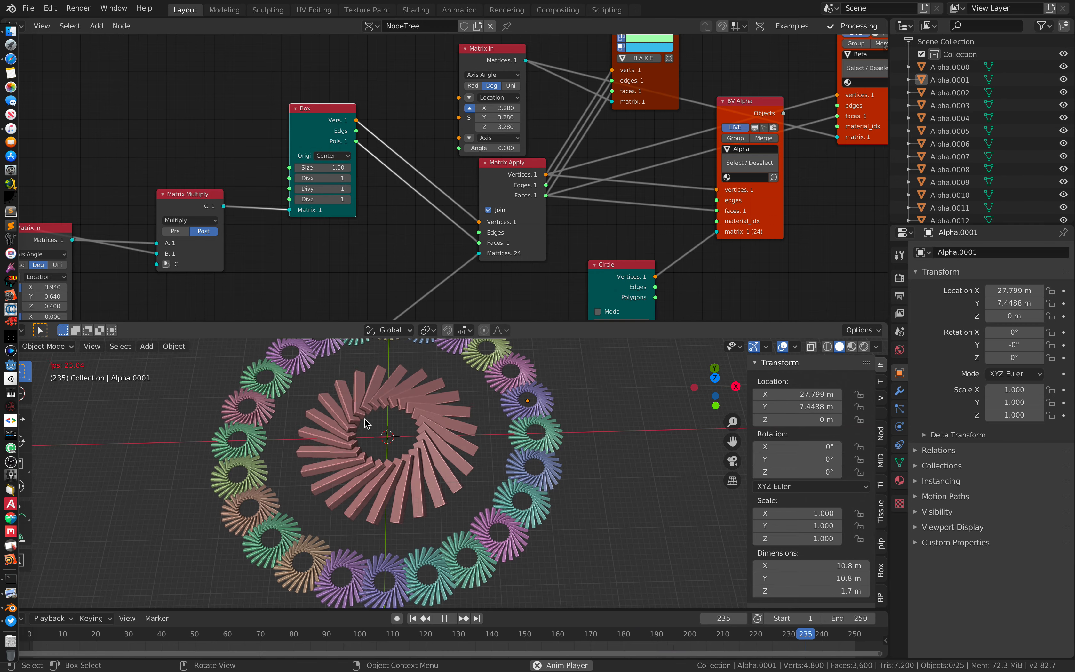
middle_drag(365, 423, 562, 502)
scroll(524, 478, down, 2)
middle_drag(462, 434, 483, 449)
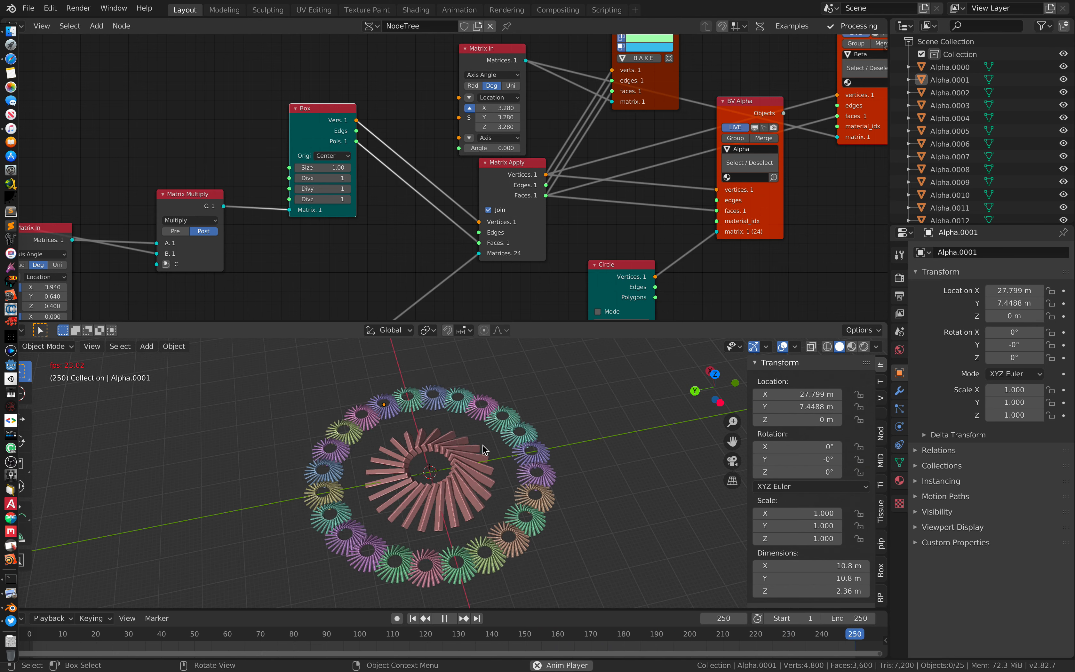
Pause the animation and move the Box node within the node tree
key(space)
scroll(466, 227, down, 4)
middle_drag(466, 213, 482, 222)
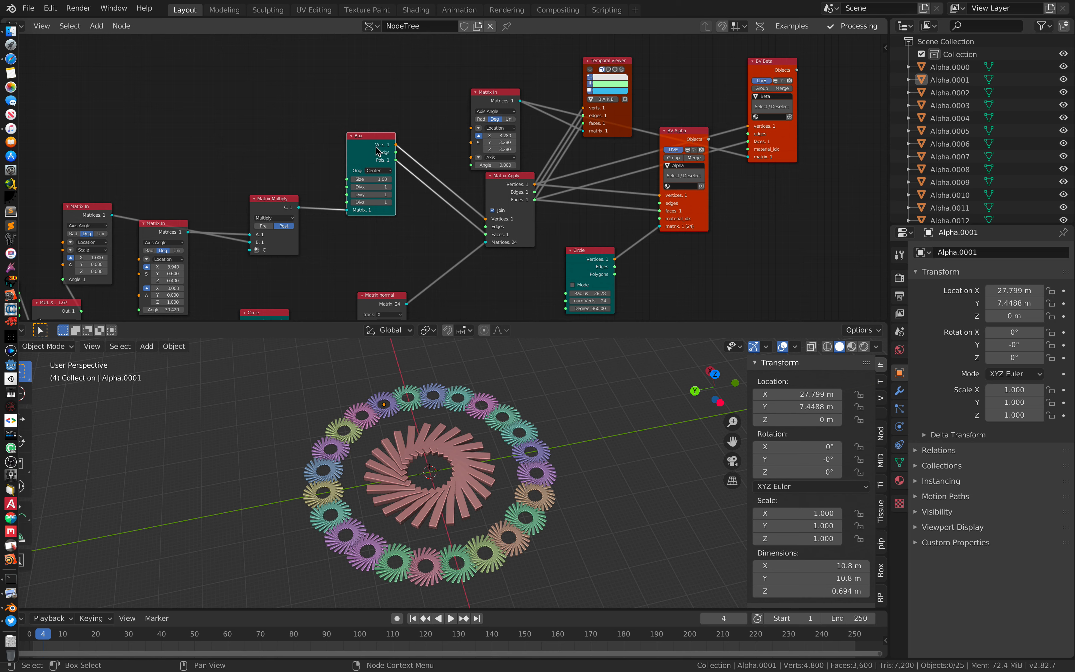
drag(377, 142, 385, 119)
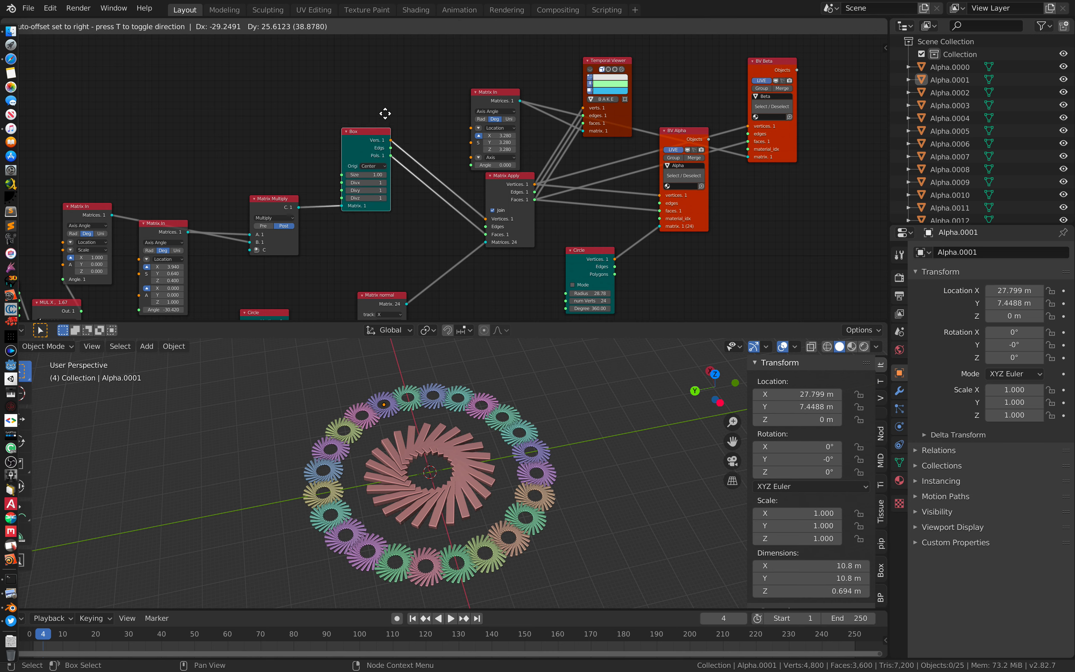